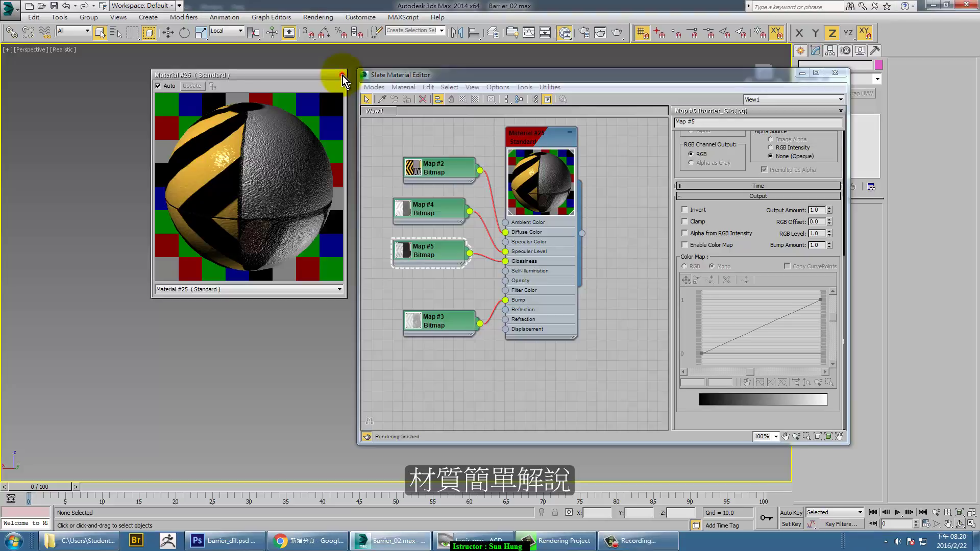
Close the preview and delete the Diffuse, Specular Level, Glossiness and Bump map wires into Material #25
{"action": "left_click", "coordinate": [343, 75]}
{"action": "left_click", "coordinate": [492, 190]}
{"action": "key", "text": "Delete"}
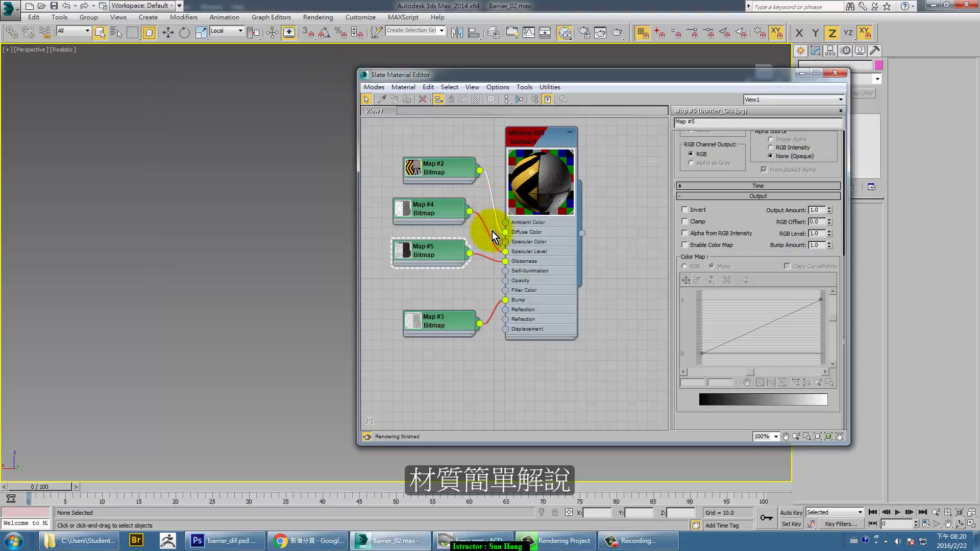
{"action": "left_click", "coordinate": [489, 230]}
{"action": "key", "text": "Delete"}
{"action": "left_click", "coordinate": [492, 261]}
{"action": "key", "text": "Delete"}
{"action": "left_click", "coordinate": [493, 313]}
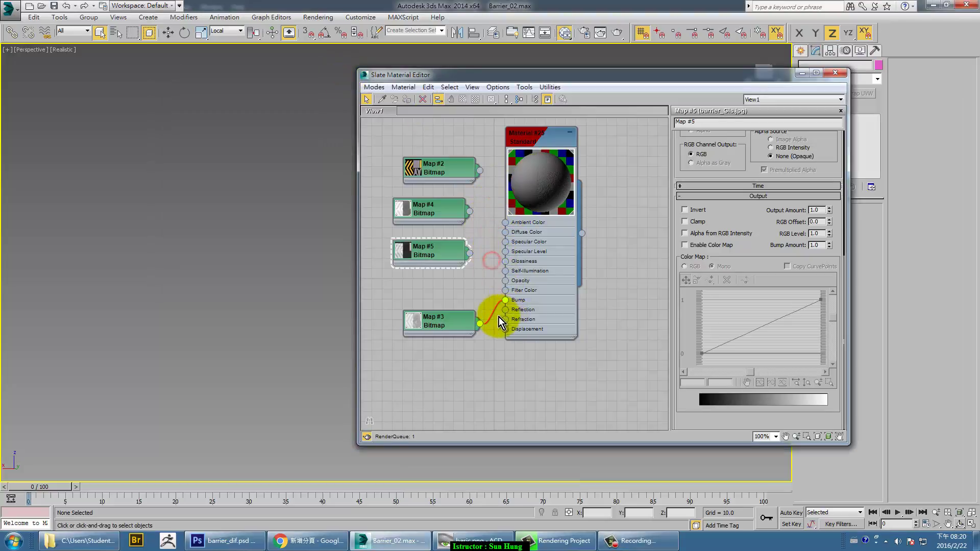
{"action": "key", "text": "Delete"}
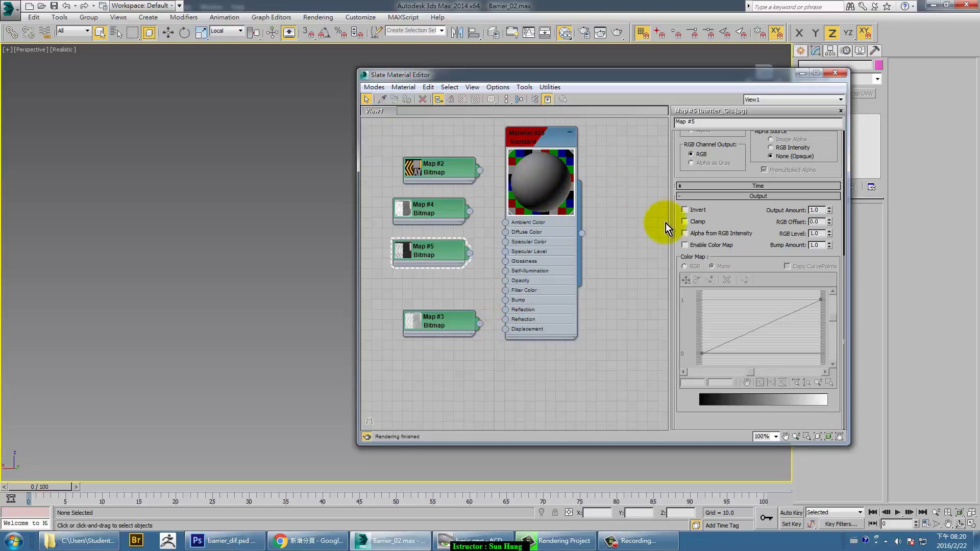
Open a floating preview window for Material #25, move it aside and enlarge it
{"action": "right_click", "coordinate": [530, 174]}
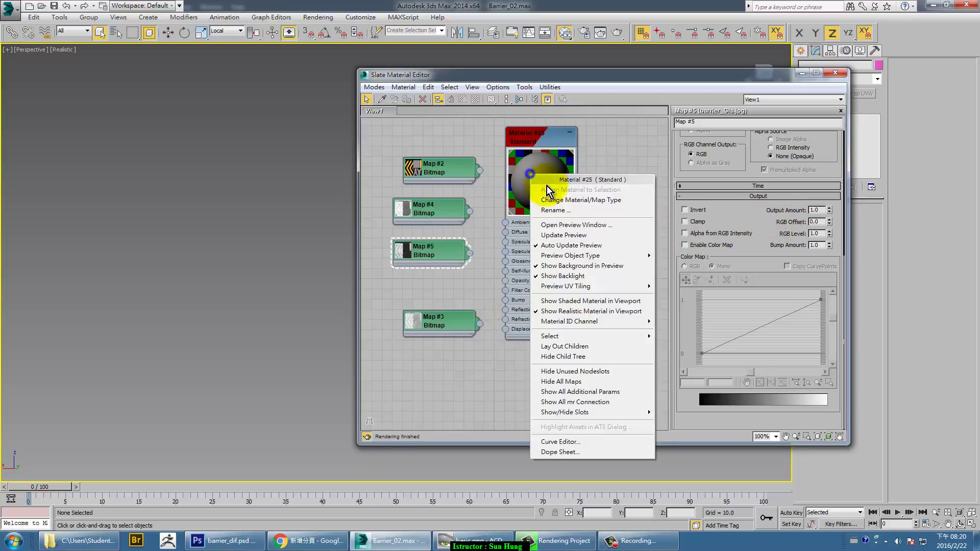
{"action": "left_click", "coordinate": [577, 225]}
{"action": "left_click_drag", "start_coordinate": [587, 228], "coordinate": [189, 86]}
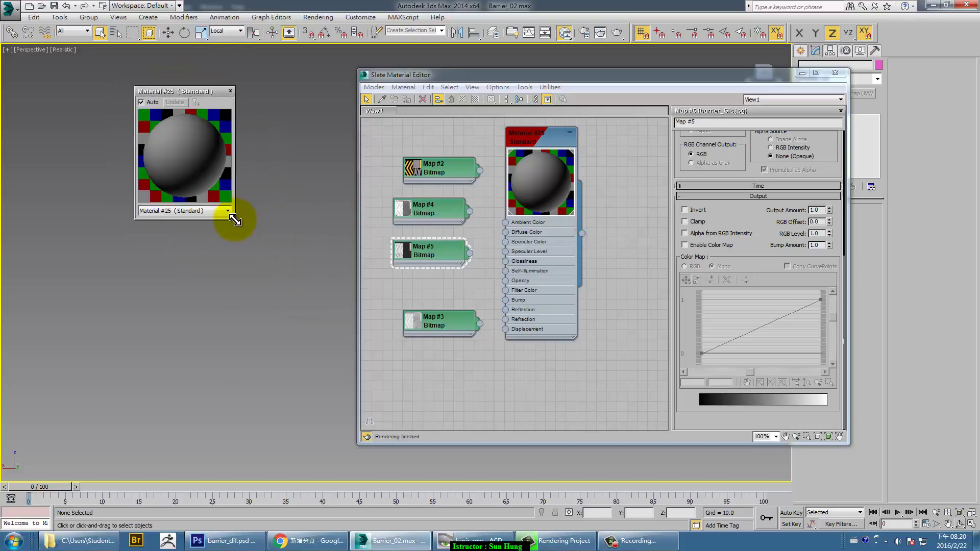
{"action": "mouse_move", "coordinate": [232, 219]}
{"action": "left_mouse_down"}
{"action": "mouse_move", "coordinate": [356, 328]}
{"action": "mouse_move", "coordinate": [345, 325]}
{"action": "left_mouse_up"}
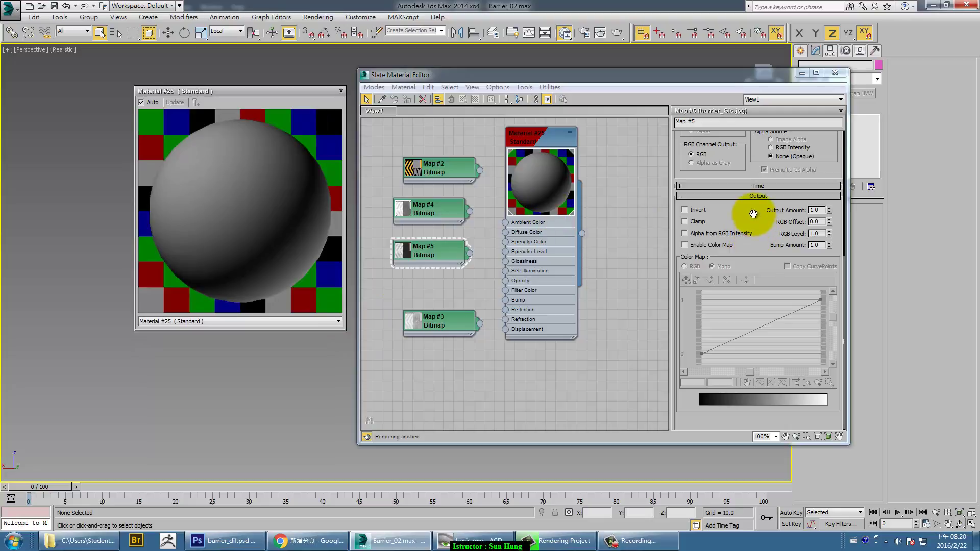
{"action": "scroll", "coordinate": [751, 212], "scroll_direction": "up", "scroll_amount": 5}
Set Material #25's Blinn Specular Level to 190 and Glossiness to 51
{"action": "double_click", "coordinate": [537, 139]}
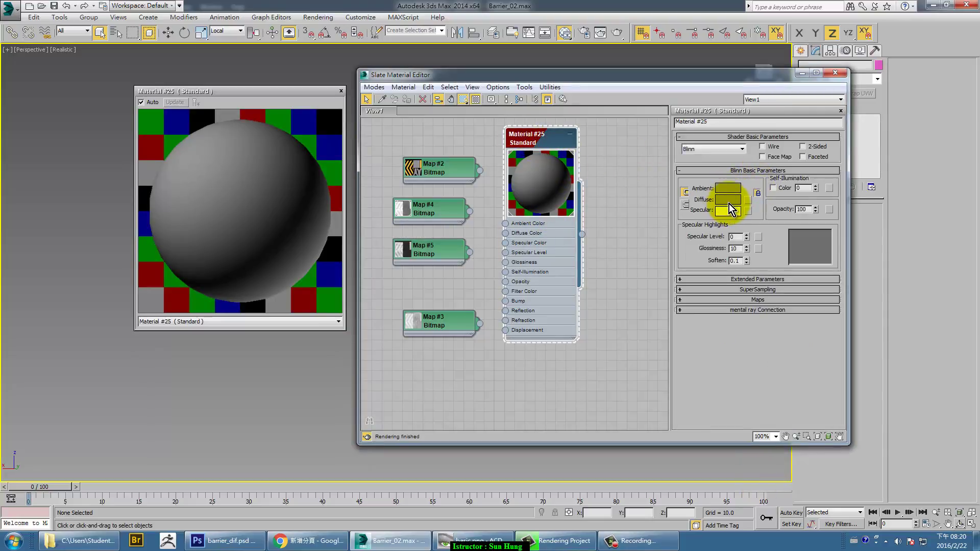
{"action": "mouse_move", "coordinate": [746, 237]}
{"action": "left_mouse_down"}
{"action": "mouse_move", "coordinate": [746, 210]}
{"action": "mouse_move", "coordinate": [746, 234]}
{"action": "left_mouse_up"}
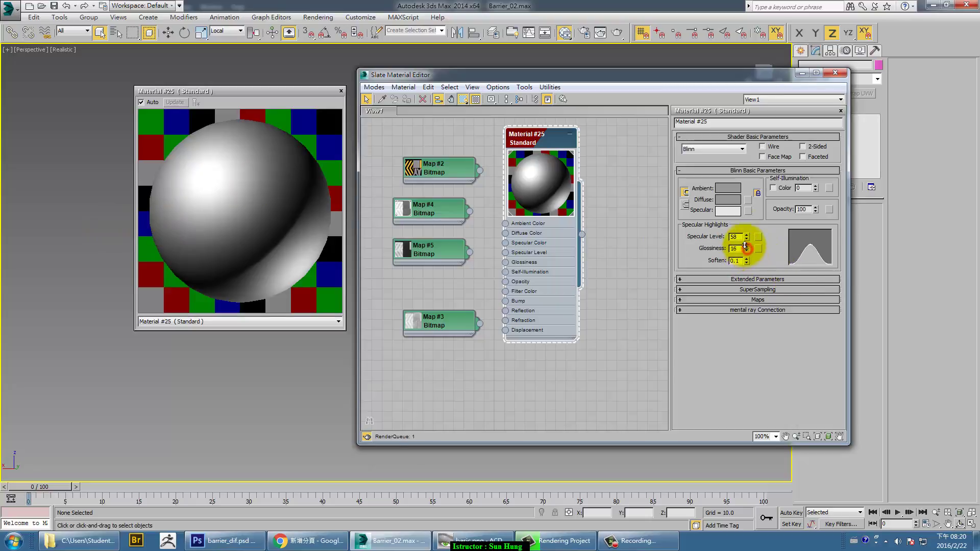
{"action": "left_click_drag", "start_coordinate": [748, 250], "coordinate": [746, 227]}
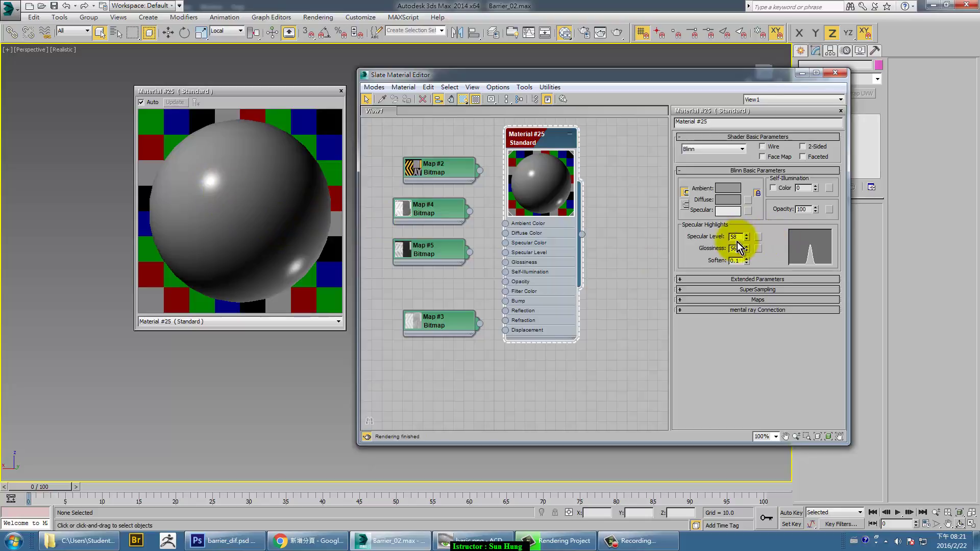
{"action": "left_click_drag", "start_coordinate": [746, 236], "coordinate": [735, 176]}
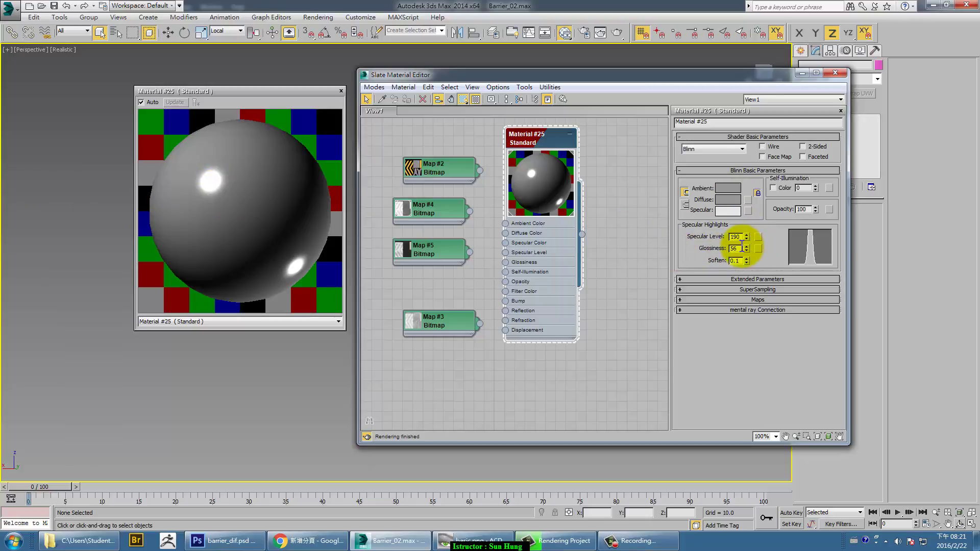
{"action": "mouse_move", "coordinate": [746, 248]}
{"action": "left_mouse_down"}
{"action": "mouse_move", "coordinate": [745, 236]}
{"action": "mouse_move", "coordinate": [746, 250]}
{"action": "left_mouse_up"}
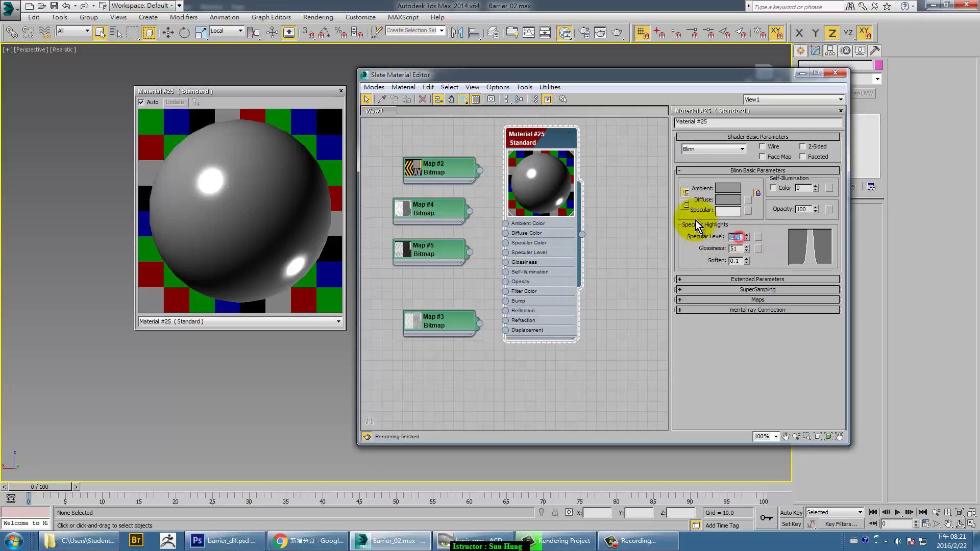
{"action": "left_click", "coordinate": [744, 149]}
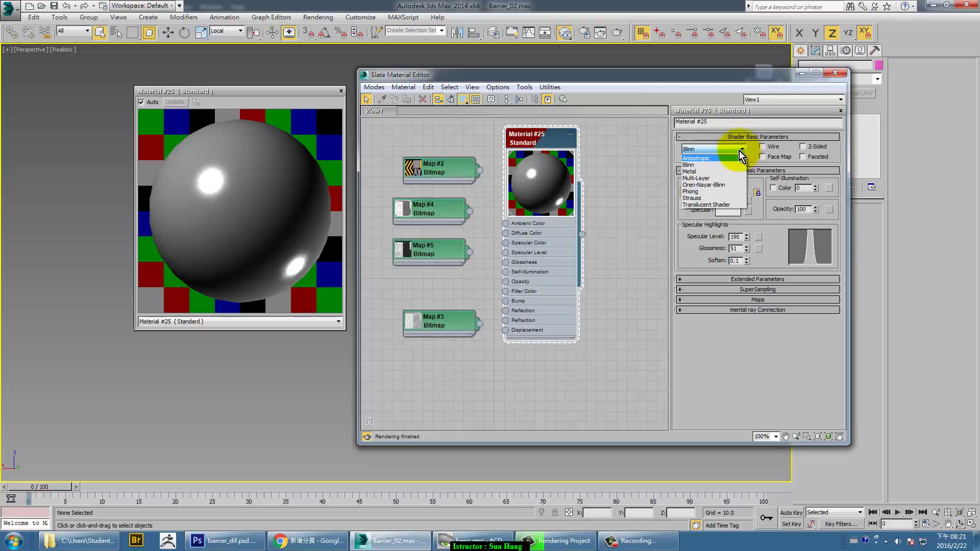
Try the Strauss shader with adjusted Glossiness, then revert Material #25 to Blinn
{"action": "left_click", "coordinate": [713, 196]}
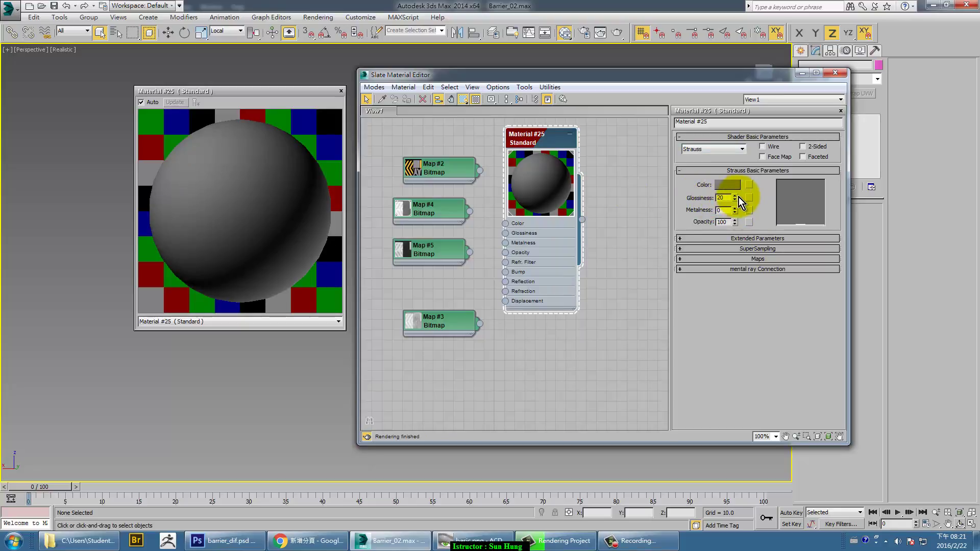
{"action": "left_click_drag", "start_coordinate": [735, 200], "coordinate": [737, 173]}
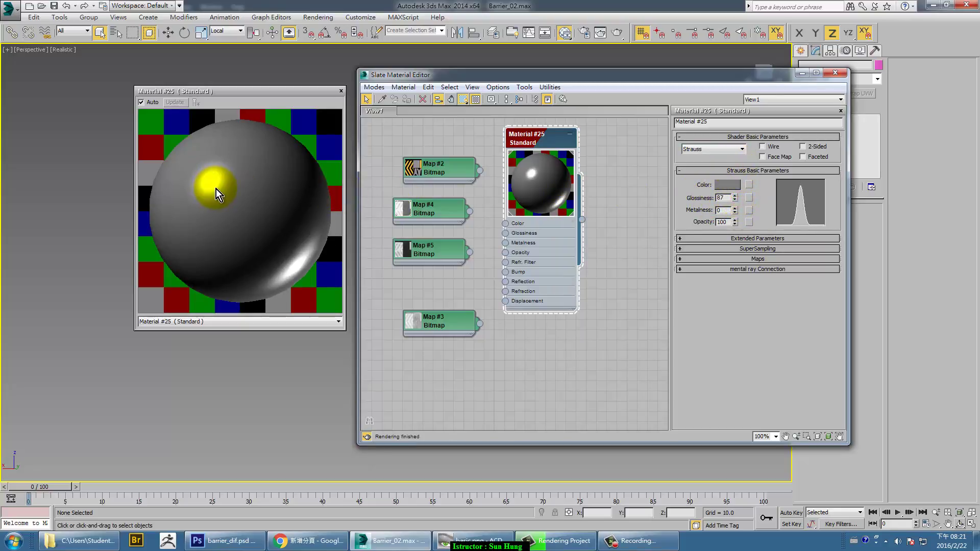
{"action": "left_click_drag", "start_coordinate": [735, 197], "coordinate": [733, 206]}
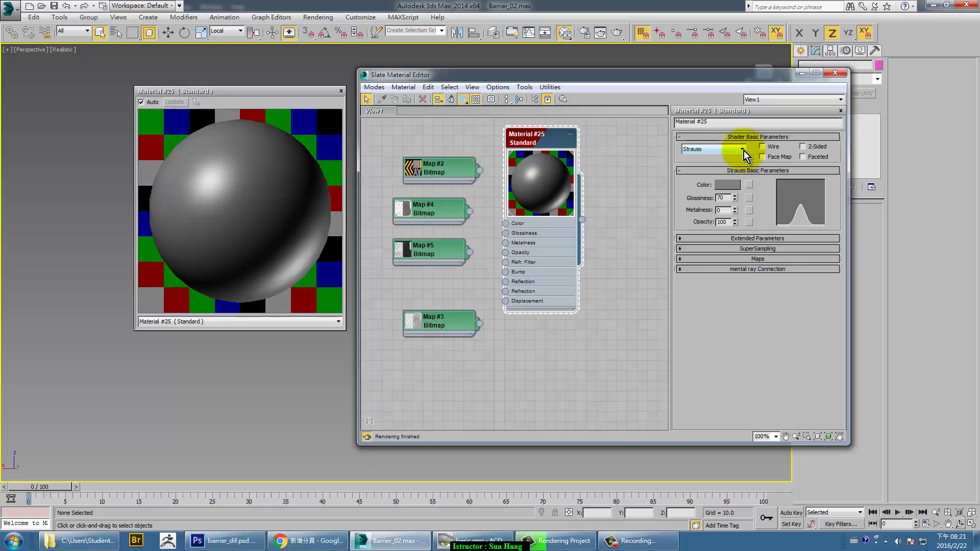
{"action": "left_click", "coordinate": [739, 148]}
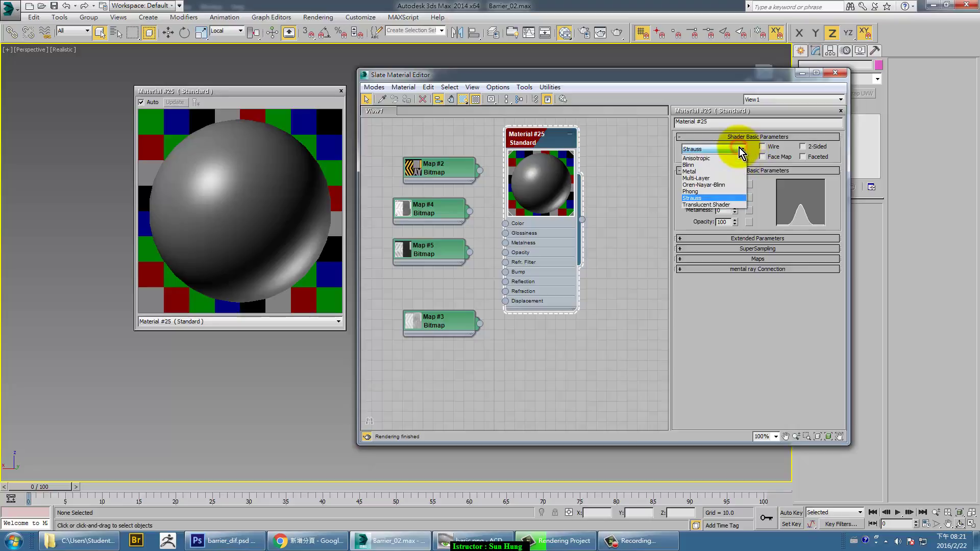
{"action": "left_click", "coordinate": [709, 166]}
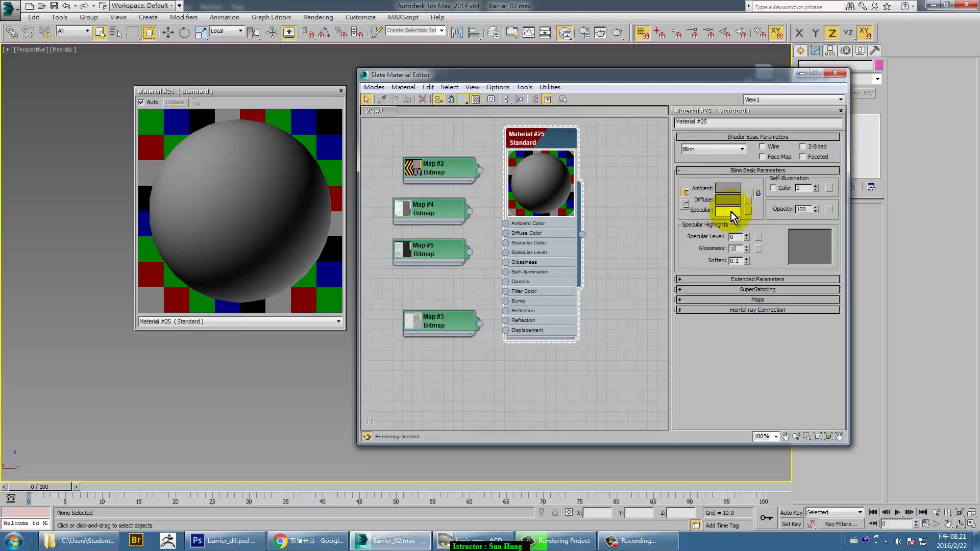
Give Material #25 an orange specular colour, Specular Level 63 and Glossiness 41
{"action": "left_click", "coordinate": [735, 211]}
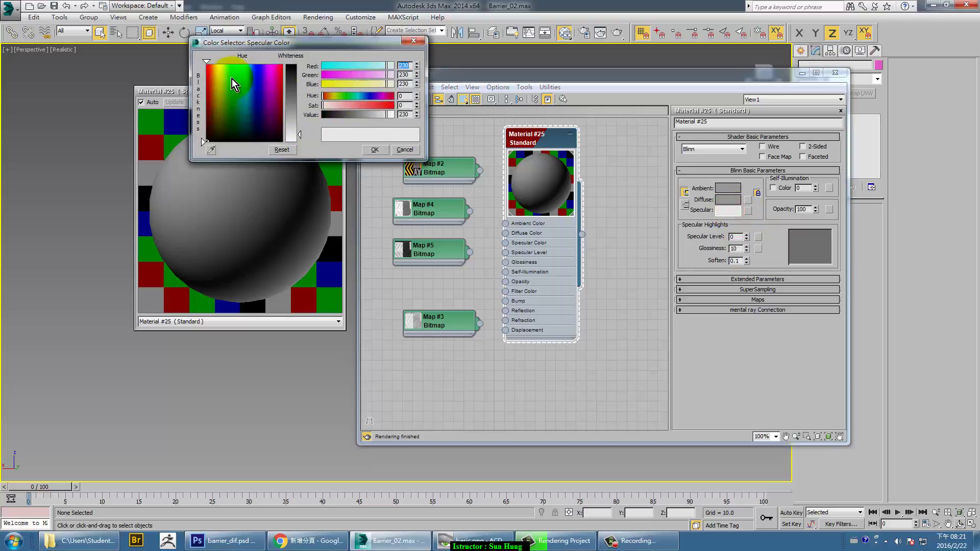
{"action": "left_click_drag", "start_coordinate": [231, 79], "coordinate": [216, 65]}
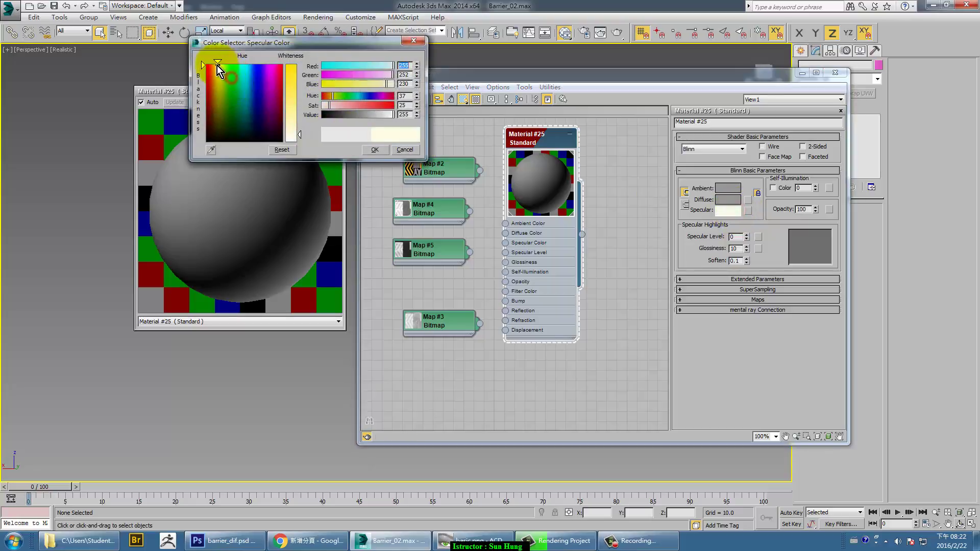
{"action": "left_click", "coordinate": [292, 66]}
{"action": "left_click", "coordinate": [375, 150]}
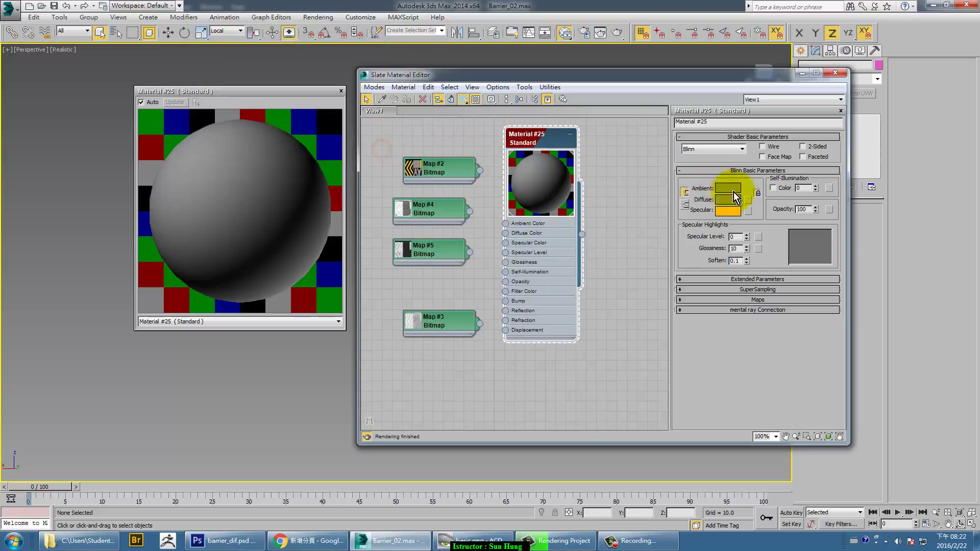
{"action": "mouse_move", "coordinate": [746, 238]}
{"action": "left_mouse_down"}
{"action": "mouse_move", "coordinate": [746, 214]}
{"action": "mouse_move", "coordinate": [750, 257]}
{"action": "mouse_move", "coordinate": [746, 225]}
{"action": "left_mouse_up"}
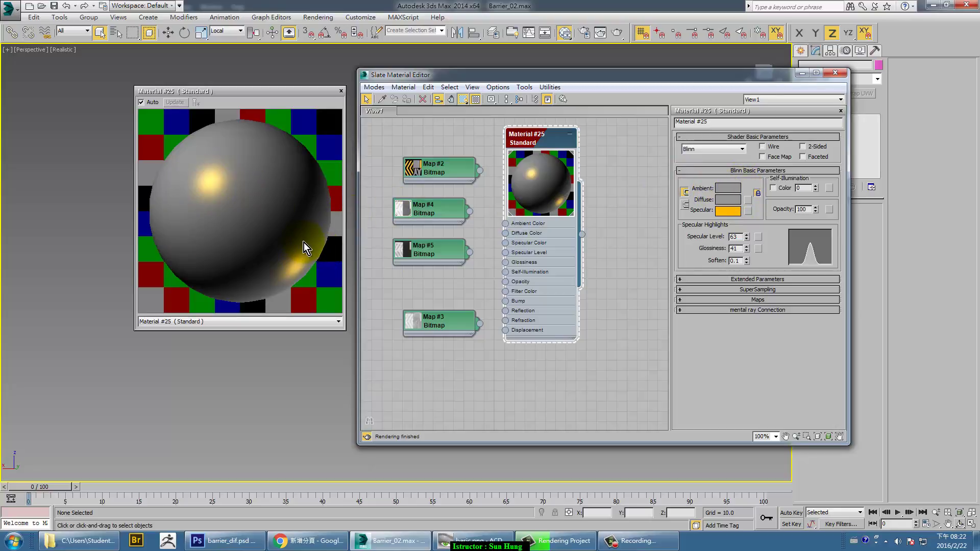
Switch Material #25 to the Strauss shader with Glossiness 67
{"action": "left_click", "coordinate": [743, 148]}
{"action": "left_click", "coordinate": [697, 193]}
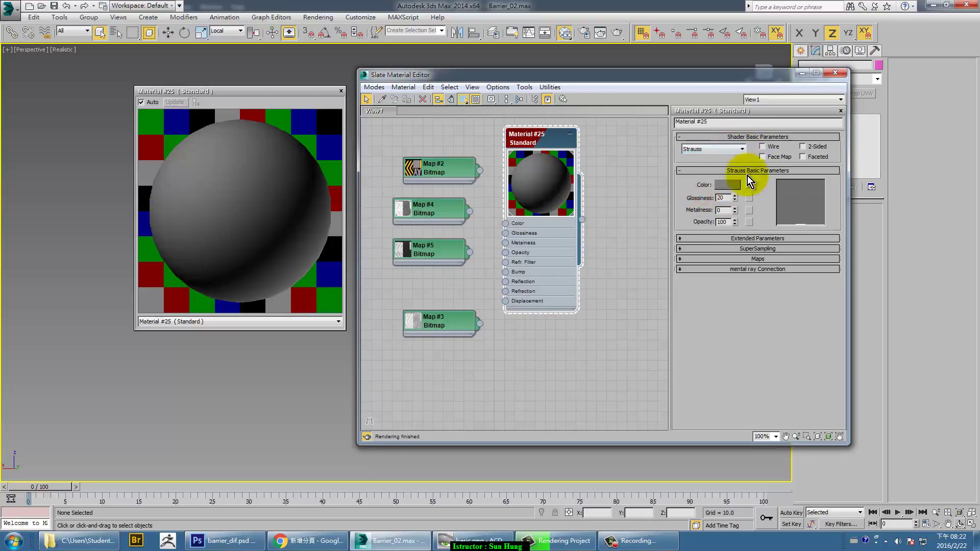
{"action": "left_click_drag", "start_coordinate": [735, 202], "coordinate": [736, 200]}
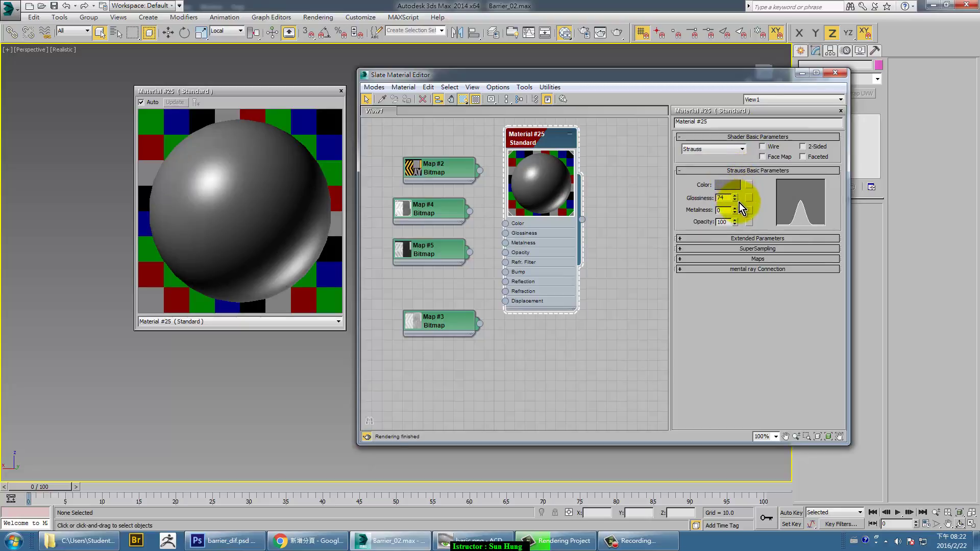
{"action": "left_click_drag", "start_coordinate": [735, 200], "coordinate": [736, 204]}
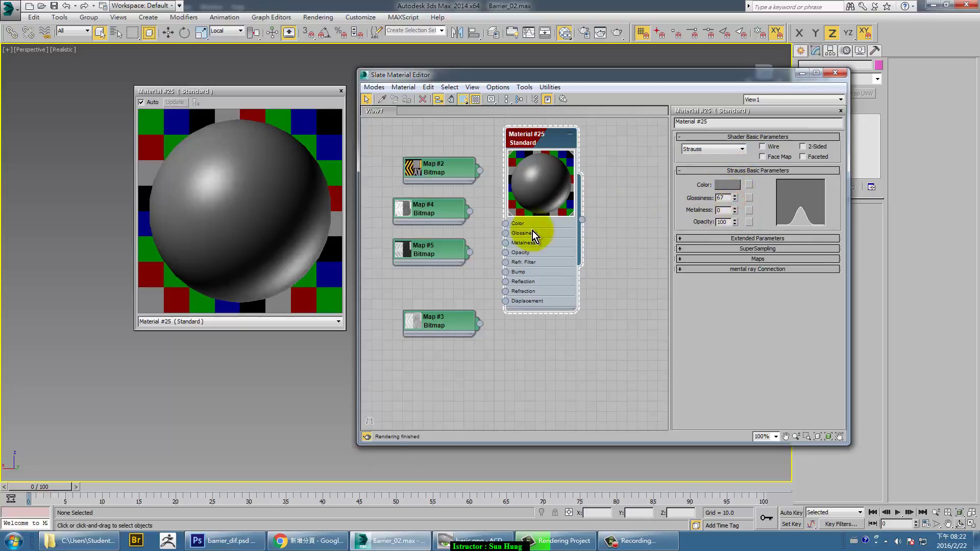
Move Map #2, #4, #5 and #3 nodes up into a neat vertical column
{"action": "left_click", "coordinate": [412, 167]}
{"action": "left_click_drag", "start_coordinate": [442, 167], "coordinate": [436, 160]}
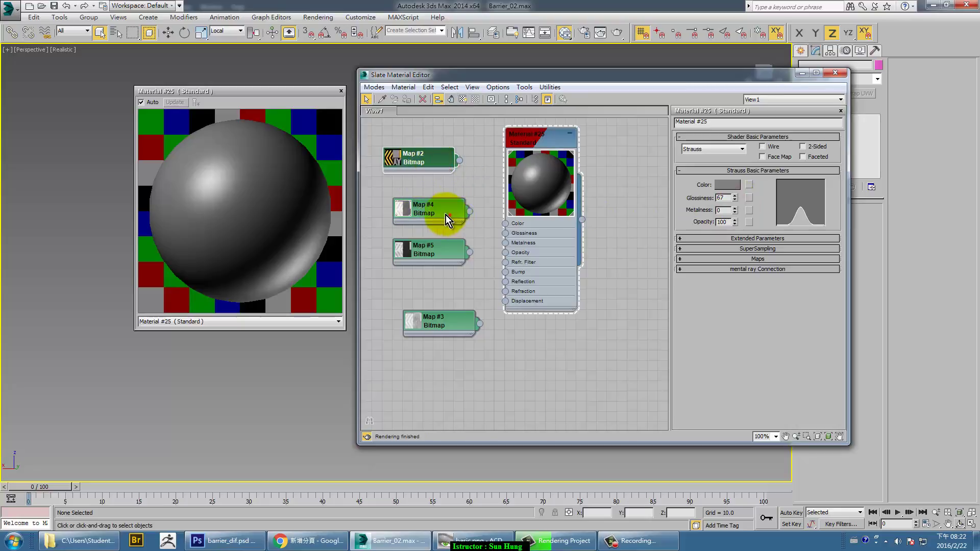
{"action": "left_click_drag", "start_coordinate": [445, 216], "coordinate": [438, 206]}
{"action": "left_click_drag", "start_coordinate": [445, 253], "coordinate": [435, 242]}
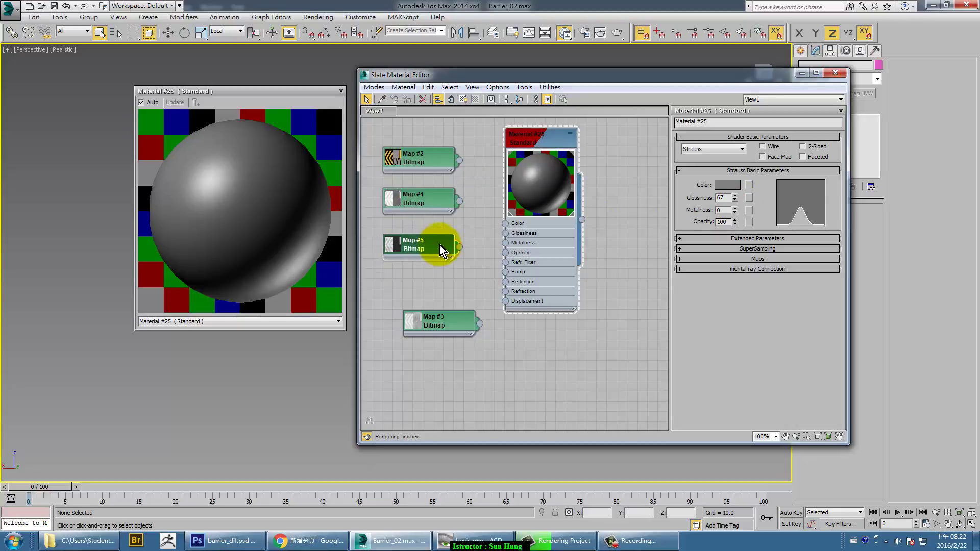
{"action": "left_click_drag", "start_coordinate": [460, 311], "coordinate": [439, 282]}
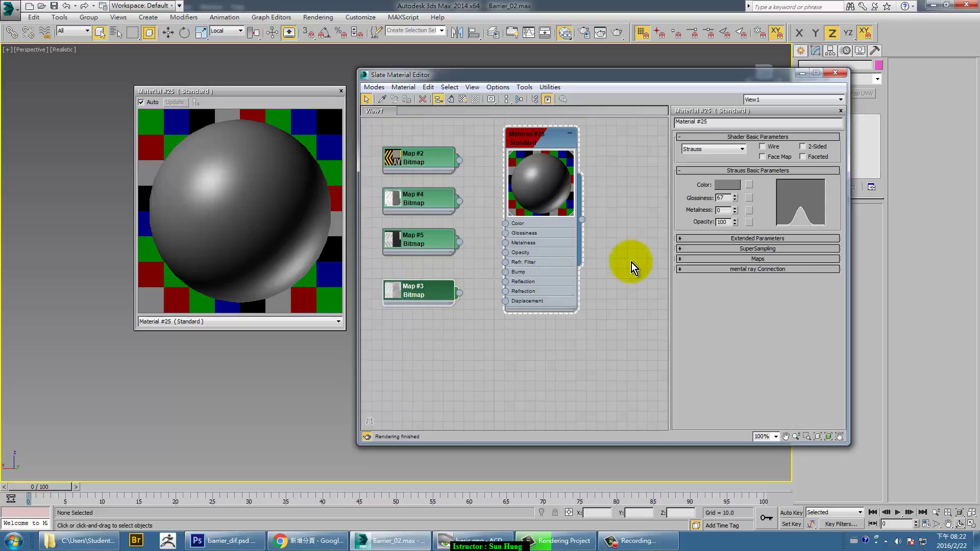
Lower the Map #5 and Map #4 nodes to even the column spacing and rotate the sample sphere
{"action": "left_click", "coordinate": [739, 161]}
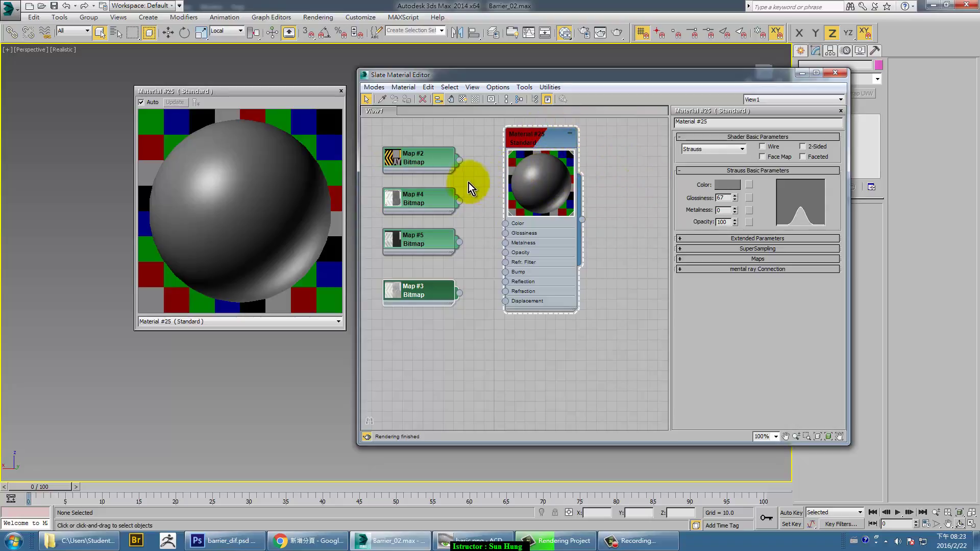
{"action": "left_click_drag", "start_coordinate": [437, 247], "coordinate": [437, 256]}
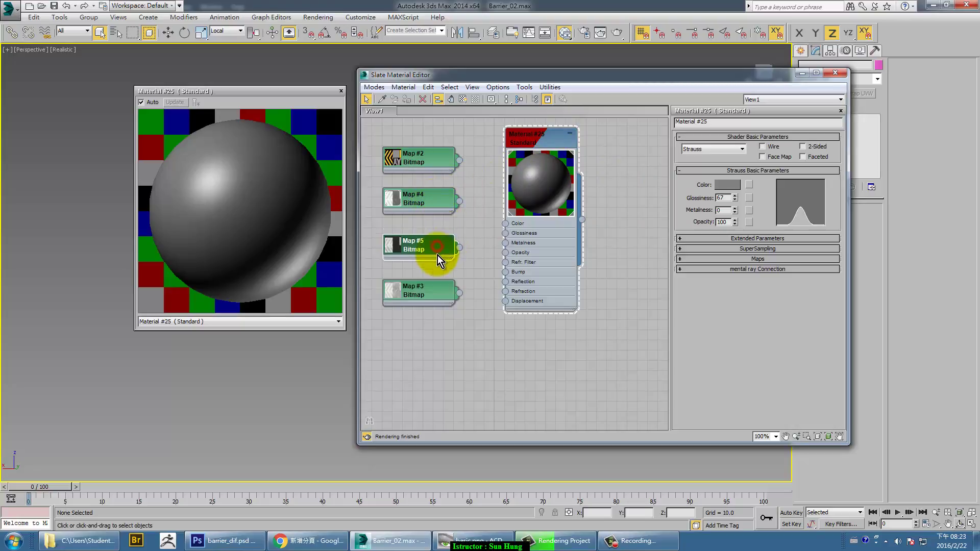
{"action": "left_click_drag", "start_coordinate": [437, 203], "coordinate": [437, 210]}
{"action": "left_click_drag", "start_coordinate": [522, 197], "coordinate": [560, 210]}
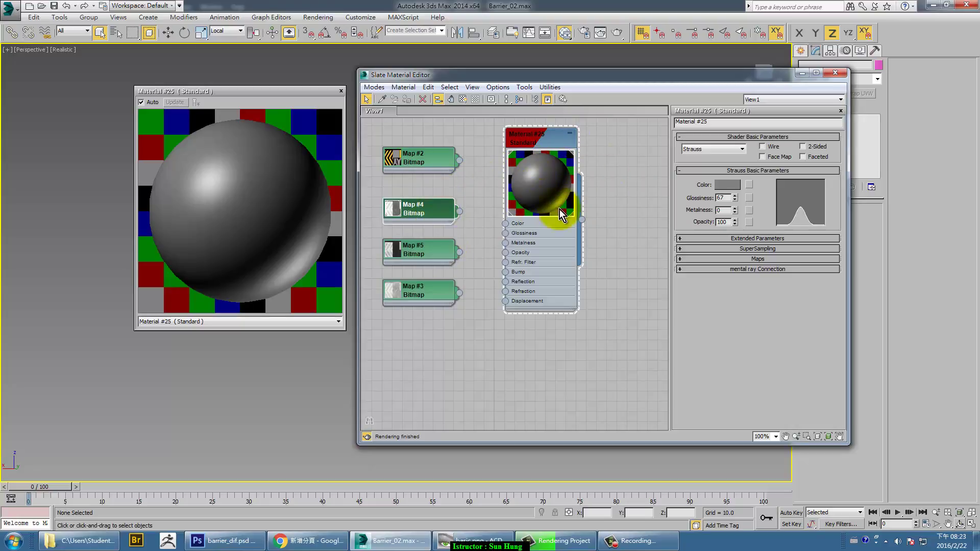
Switch to Blinn and wire Map #2 to Diffuse, #4 to Specular, #5 to Glossiness, #3 to Bump
{"action": "left_click", "coordinate": [719, 148]}
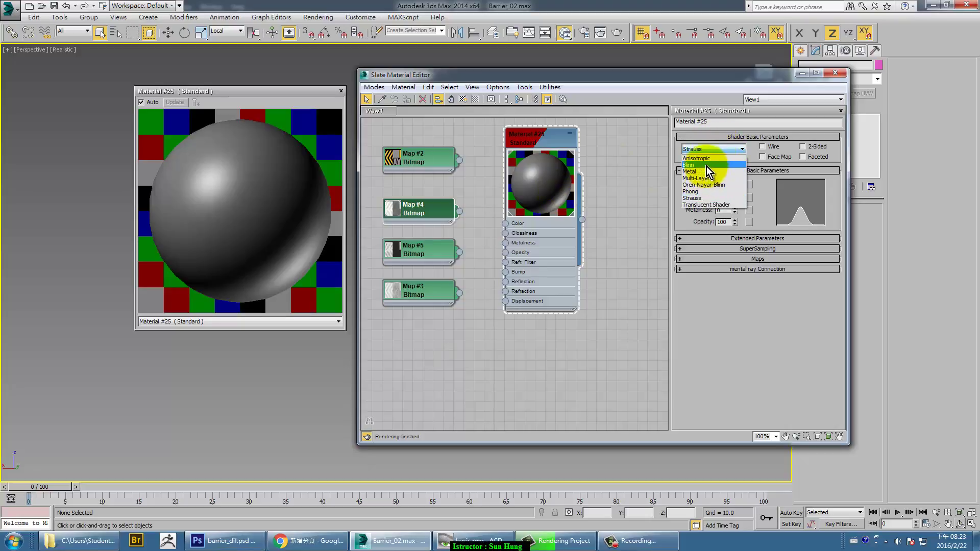
{"action": "left_click", "coordinate": [707, 165]}
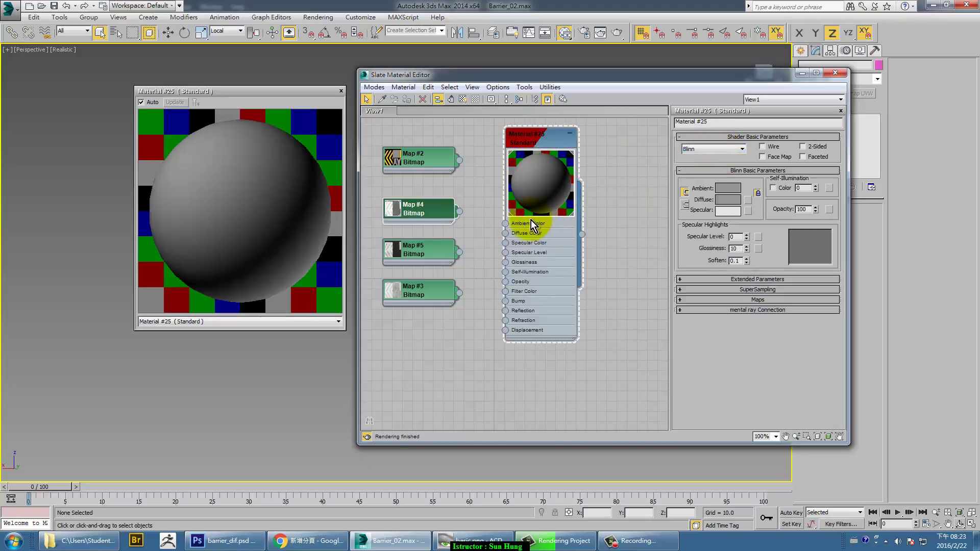
{"action": "left_click_drag", "start_coordinate": [459, 160], "coordinate": [506, 233]}
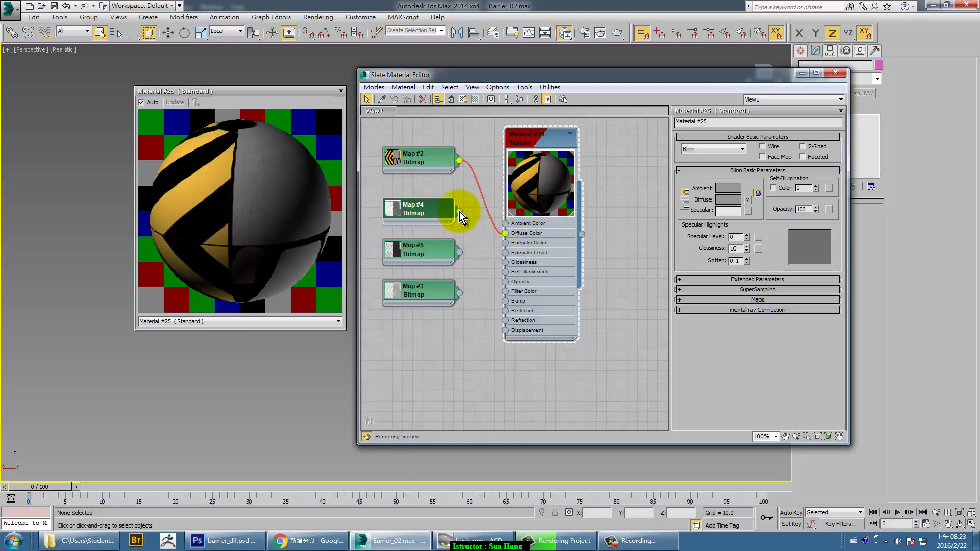
{"action": "left_click_drag", "start_coordinate": [492, 240], "coordinate": [505, 253]}
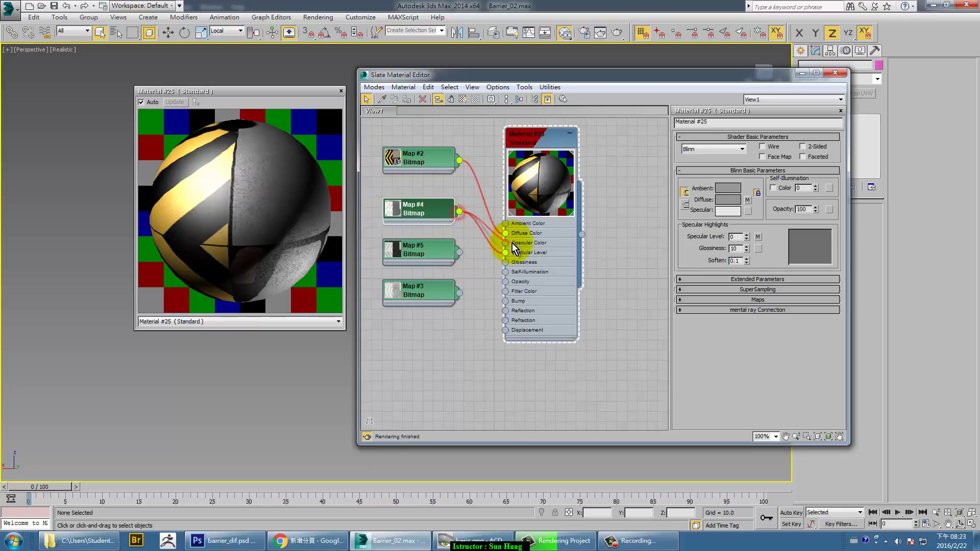
{"action": "left_click_drag", "start_coordinate": [512, 243], "coordinate": [506, 243]}
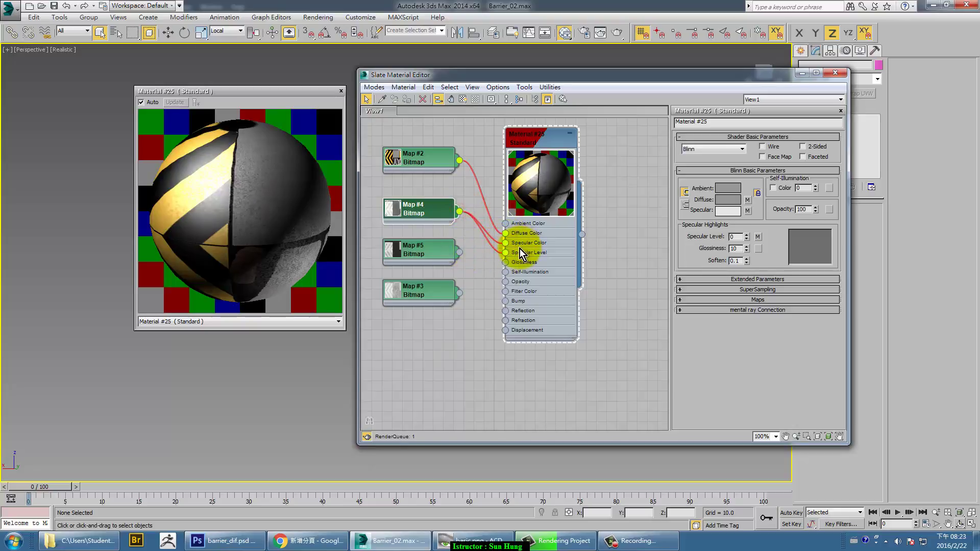
{"action": "left_click", "coordinate": [212, 216]}
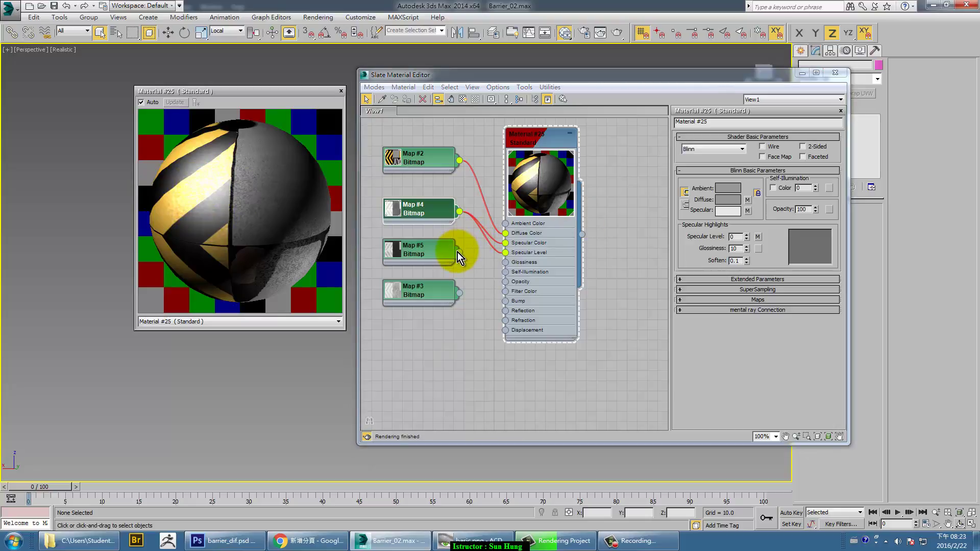
{"action": "left_click_drag", "start_coordinate": [459, 253], "coordinate": [505, 262]}
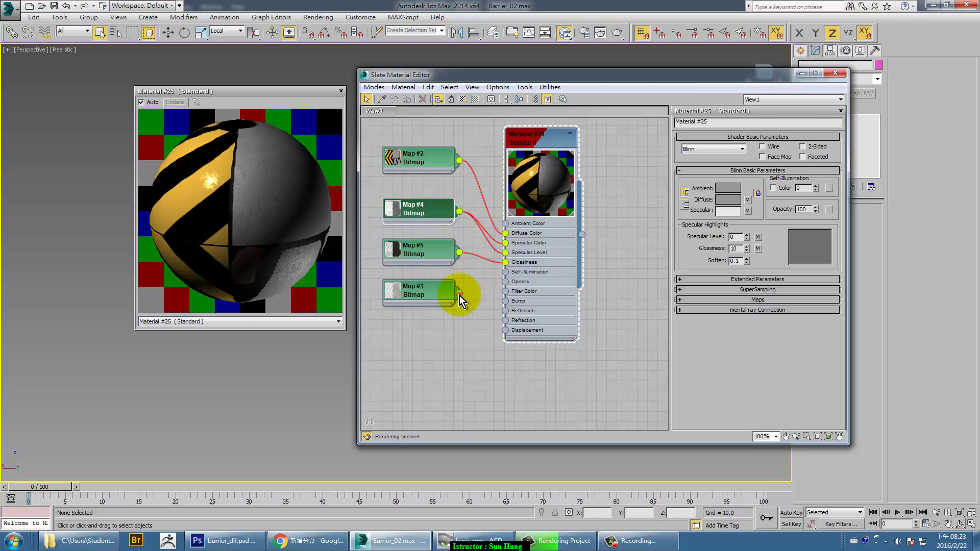
{"action": "left_click_drag", "start_coordinate": [459, 296], "coordinate": [505, 301]}
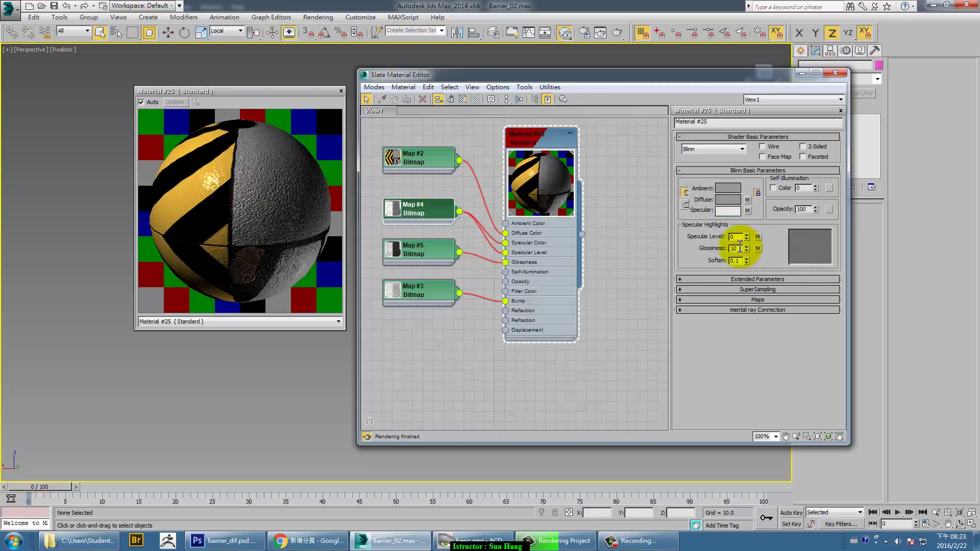
Invert the Map #5 bitmap output and set its Blur offset to 0.1
{"action": "double_click", "coordinate": [427, 249]}
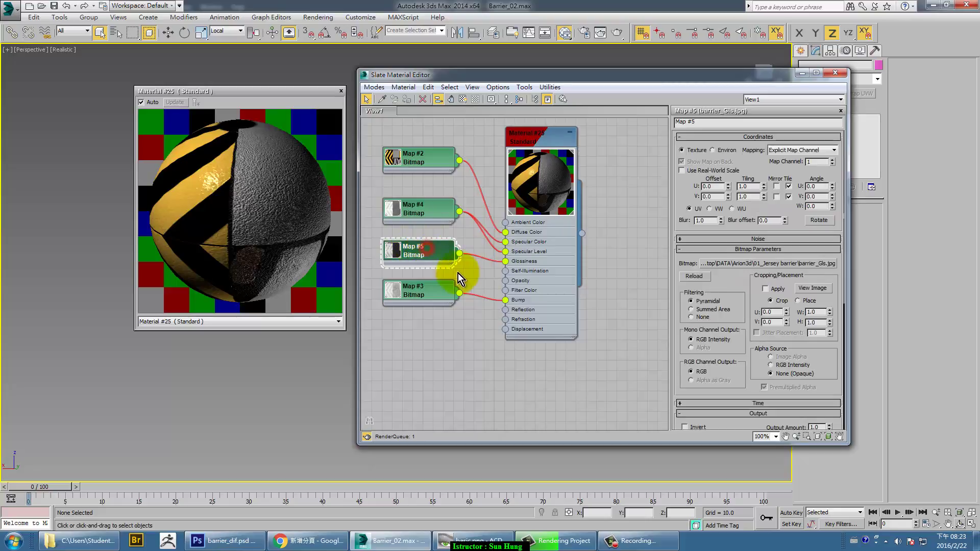
{"action": "left_click", "coordinate": [714, 249]}
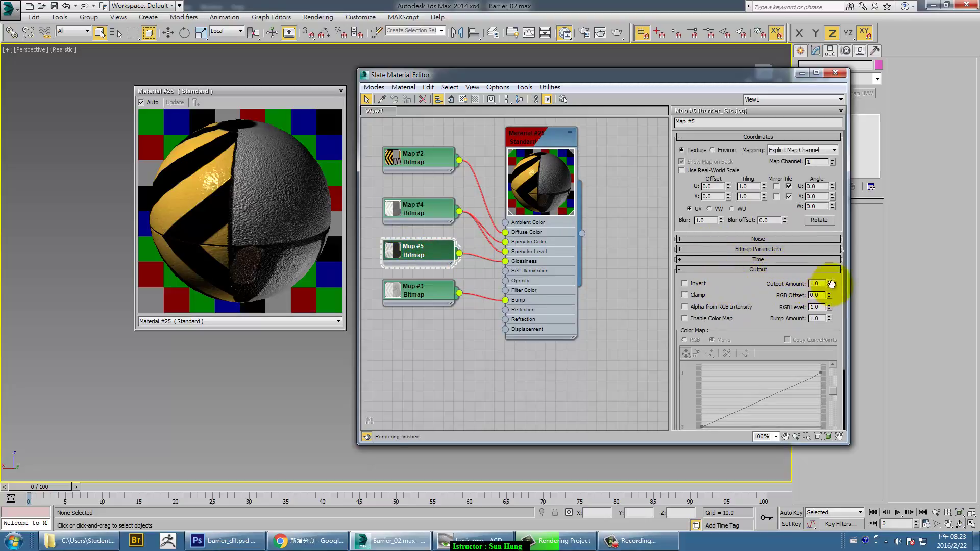
{"action": "left_click", "coordinate": [697, 286]}
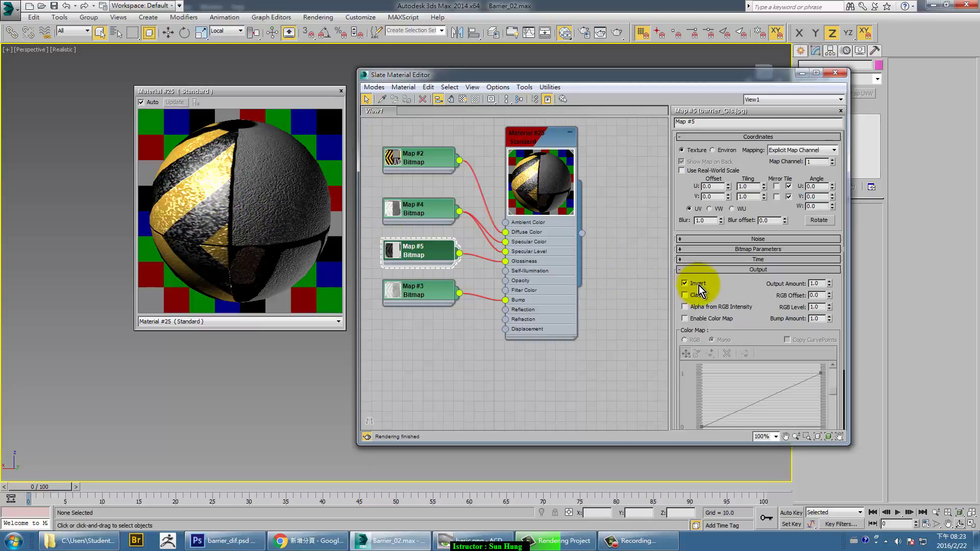
{"action": "left_click", "coordinate": [709, 221]}
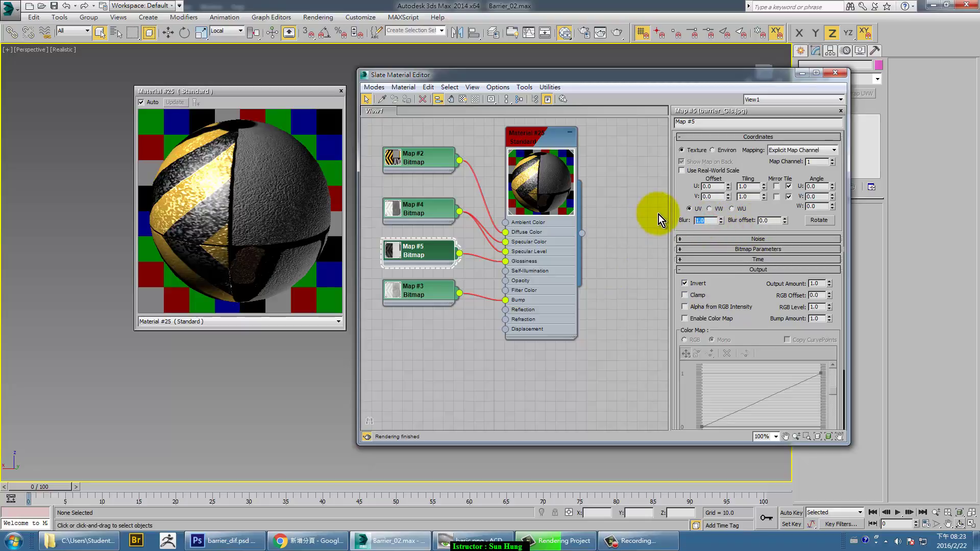
{"action": "left_click", "coordinate": [772, 221]}
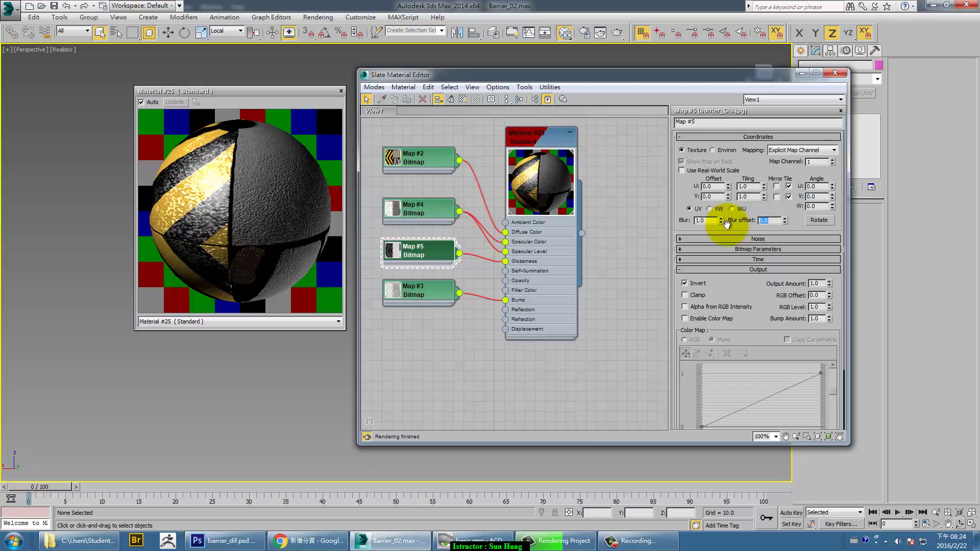
{"action": "type", "text": "0.1"}
{"action": "key", "text": "Return"}
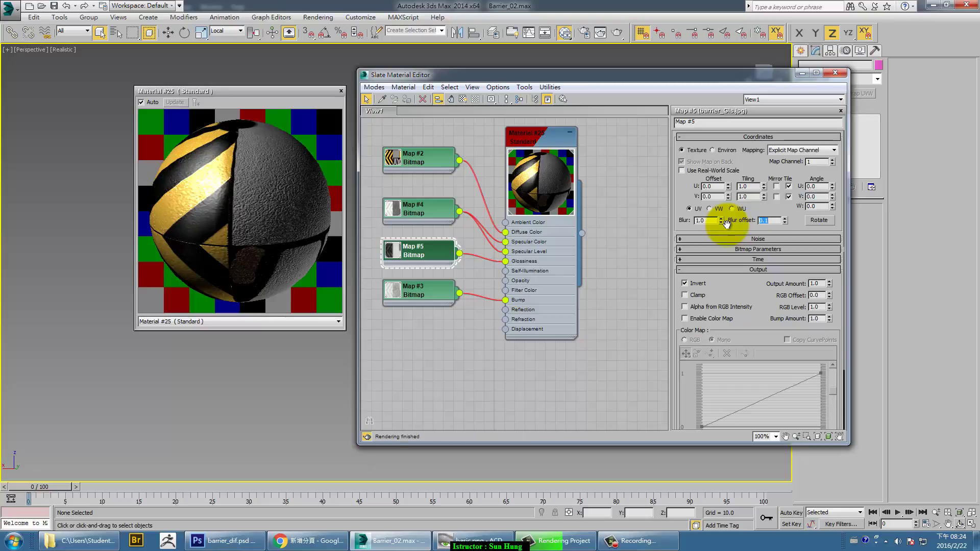
Expand Map #5's large preview, rearrange nearby nodes, and reset Blur offset to 0
{"action": "double_click", "coordinate": [394, 251]}
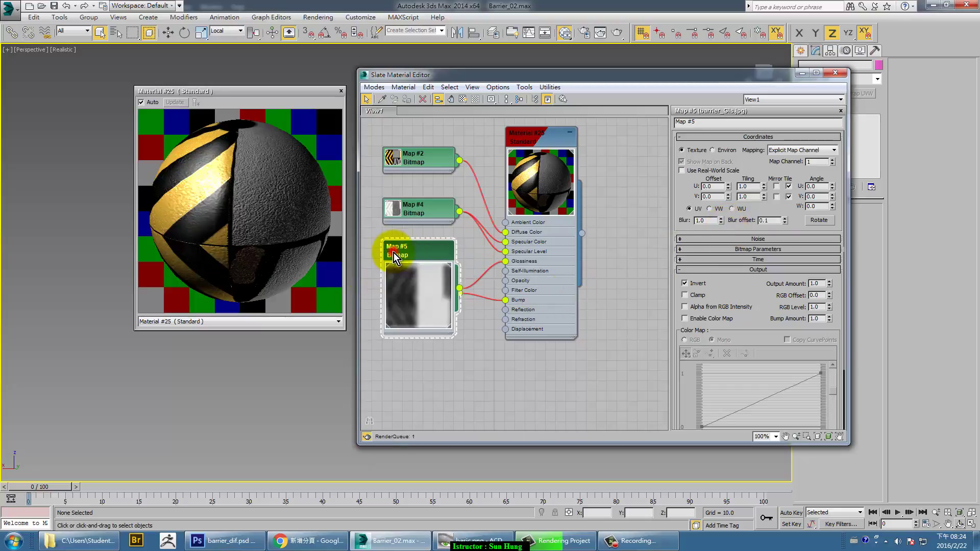
{"action": "left_click_drag", "start_coordinate": [411, 289], "coordinate": [401, 269]}
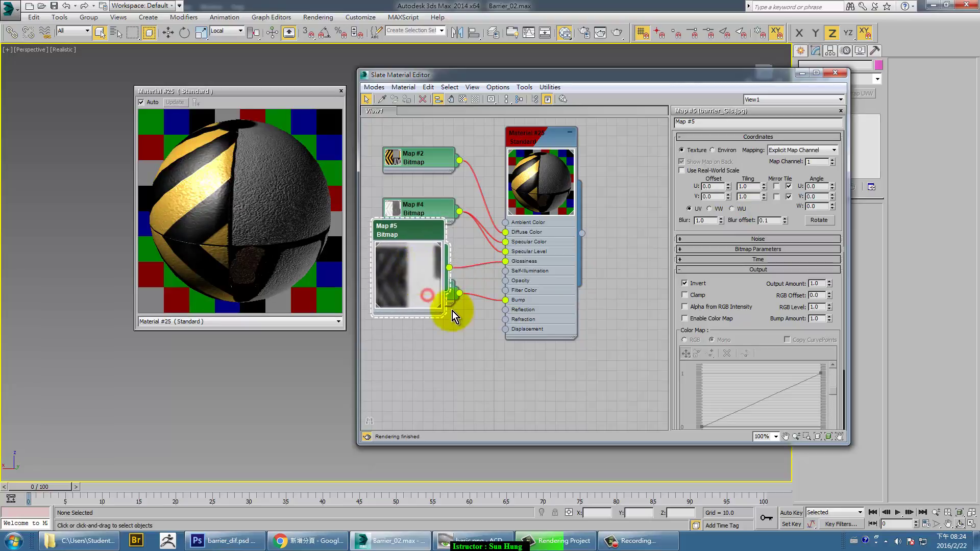
{"action": "left_click_drag", "start_coordinate": [449, 301], "coordinate": [450, 342]}
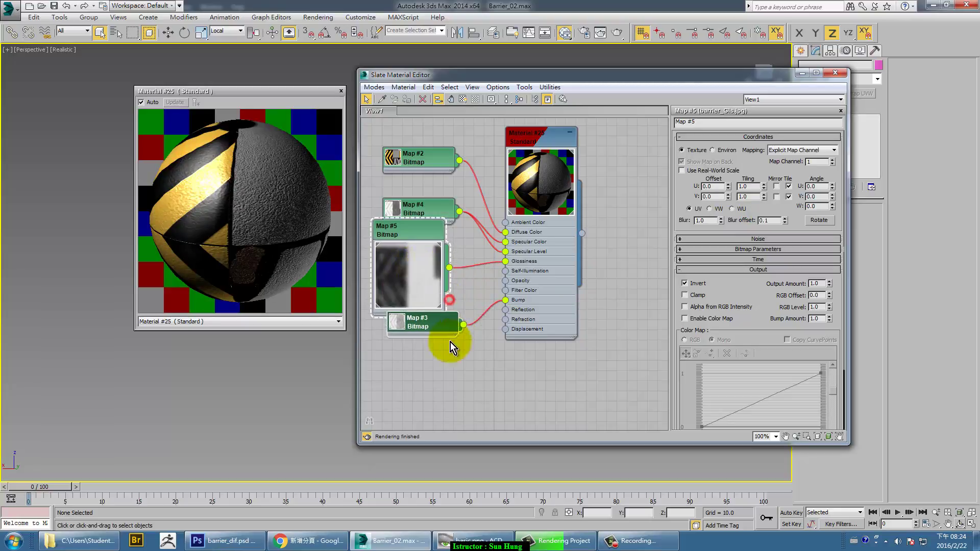
{"action": "left_click", "coordinate": [770, 220]}
{"action": "type", "text": "0"}
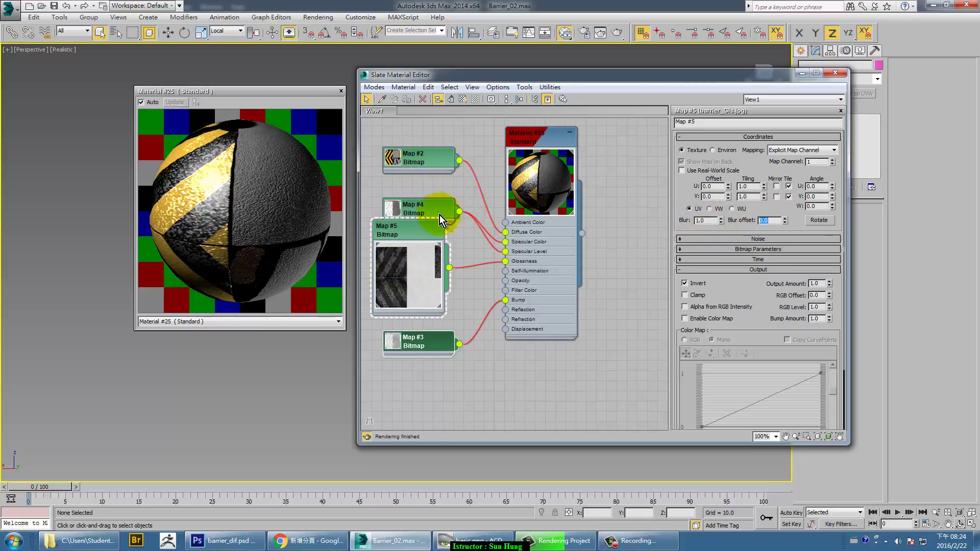
{"action": "left_click_drag", "start_coordinate": [424, 214], "coordinate": [432, 204]}
{"action": "double_click", "coordinate": [703, 220]}
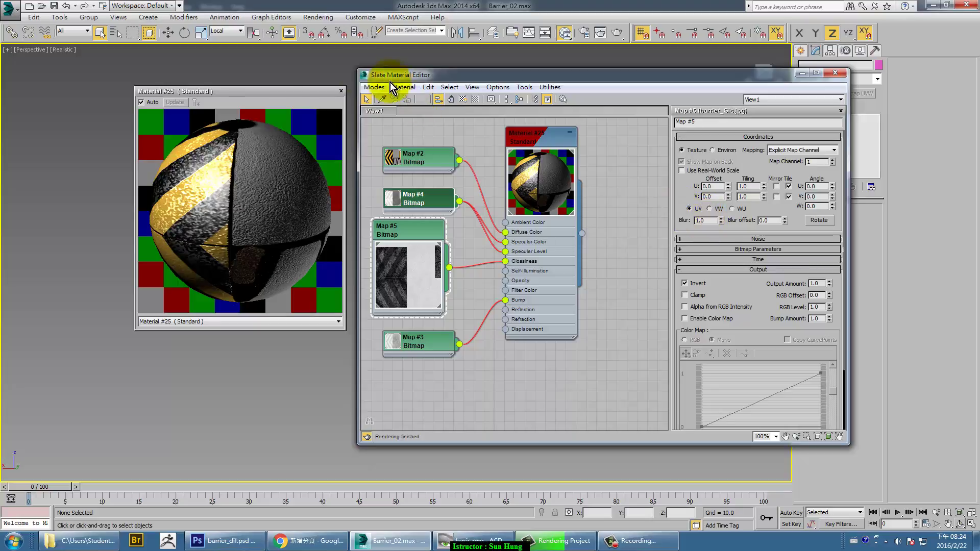
Set the Map #3 bump bitmap's Blur to 0.01
{"action": "scroll", "coordinate": [284, 378], "scroll_direction": "down", "scroll_amount": 3}
{"action": "scroll", "coordinate": [284, 365], "scroll_direction": "down", "scroll_amount": 3}
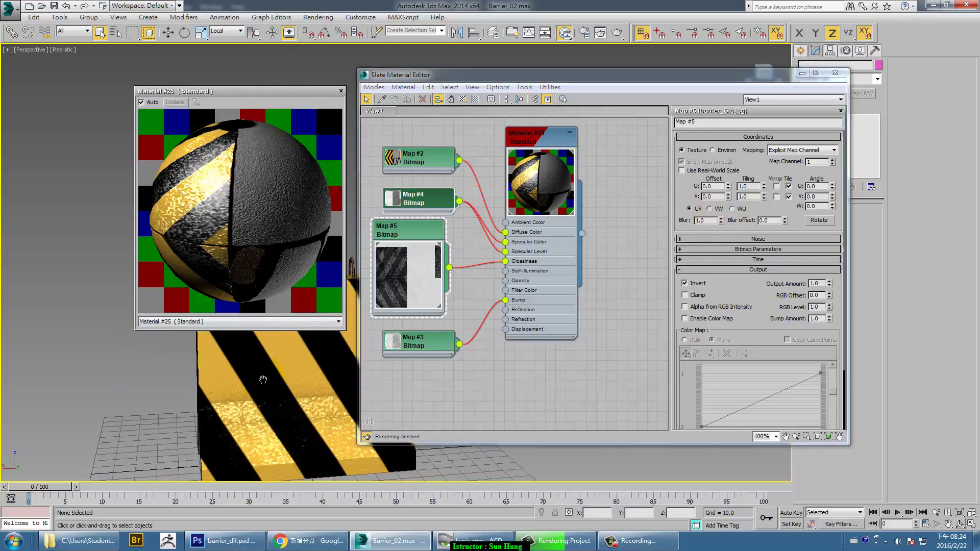
{"action": "scroll", "coordinate": [263, 422], "scroll_direction": "up", "scroll_amount": 2}
{"action": "scroll", "coordinate": [286, 420], "scroll_direction": "up", "scroll_amount": 2}
{"action": "scroll", "coordinate": [280, 411], "scroll_direction": "up", "scroll_amount": 2}
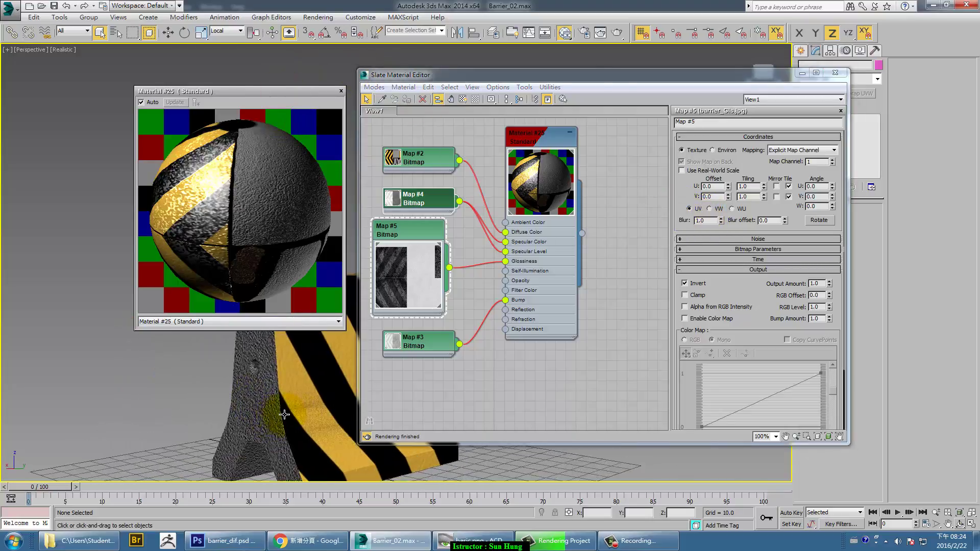
{"action": "scroll", "coordinate": [266, 411], "scroll_direction": "up", "scroll_amount": 3}
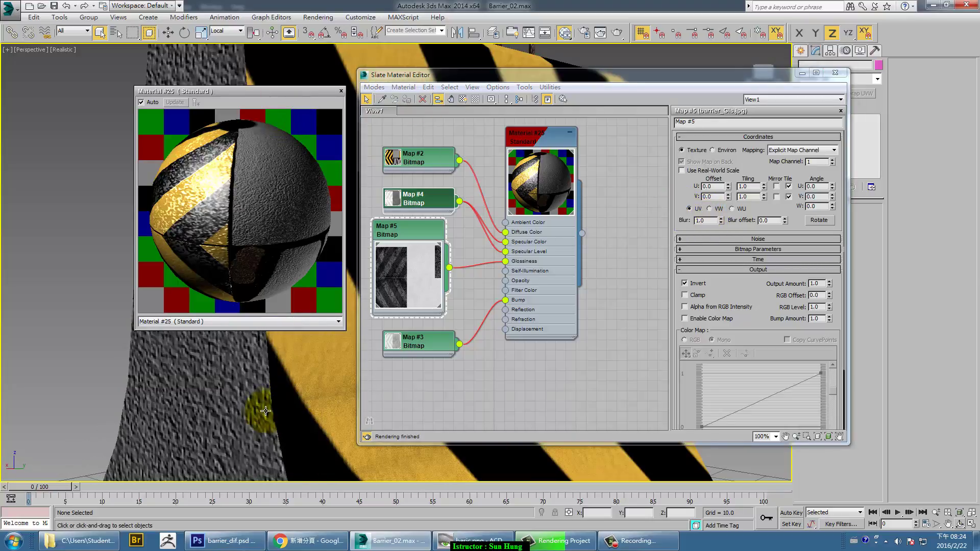
{"action": "left_click", "coordinate": [418, 344]}
{"action": "double_click", "coordinate": [707, 220]}
{"action": "type", "text": "0.01"}
{"action": "key", "text": "Return"}
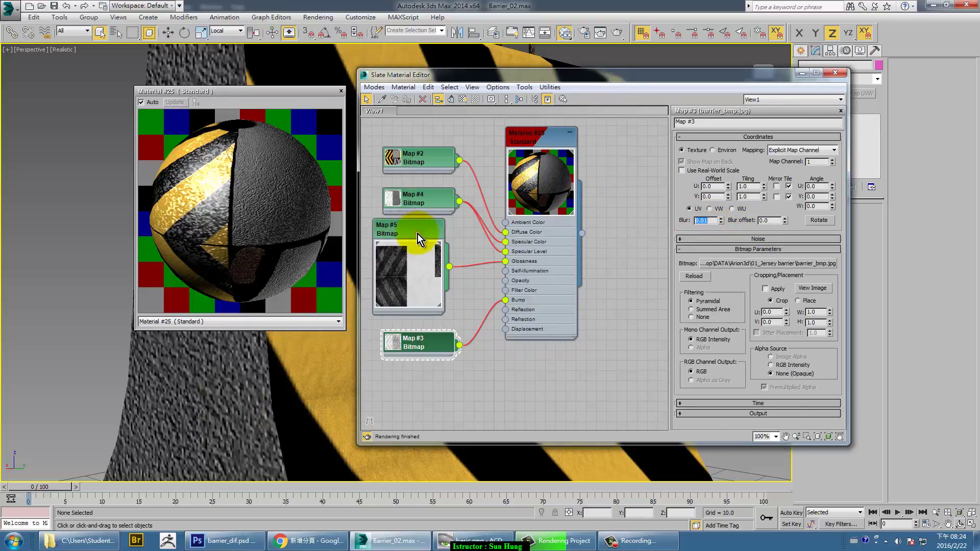
Set the Blur of Map #5 and Map #4 to 0.1
{"action": "left_click_drag", "start_coordinate": [418, 234], "coordinate": [431, 230]}
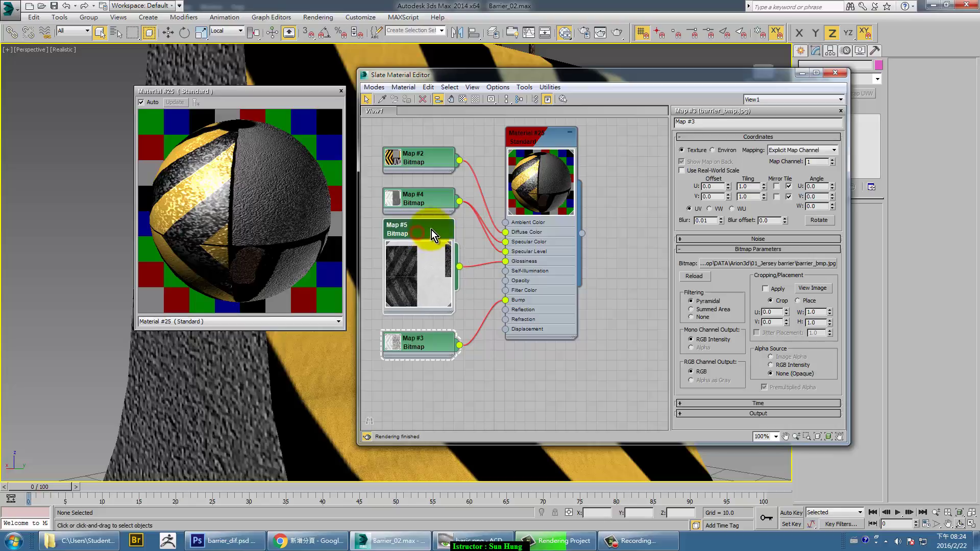
{"action": "left_click", "coordinate": [434, 344]}
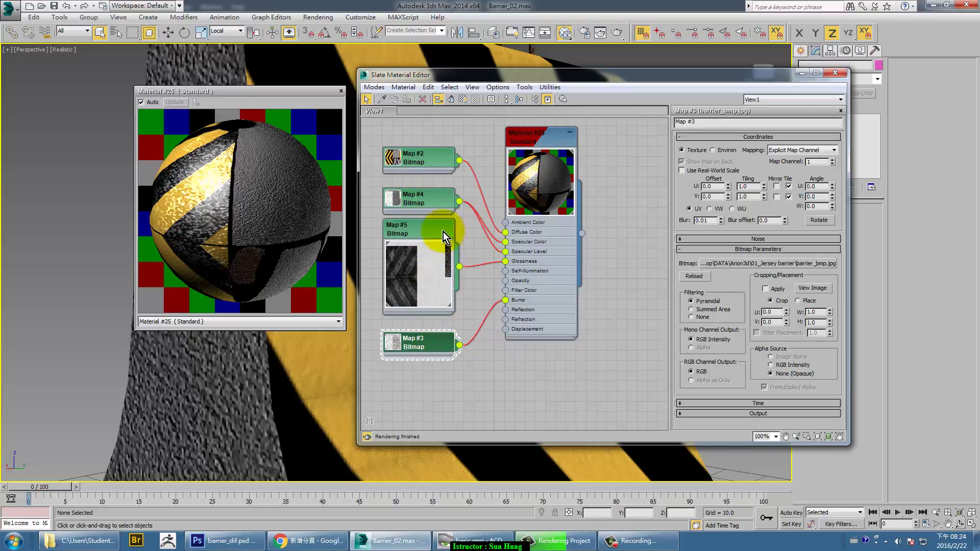
{"action": "left_click", "coordinate": [424, 235]}
{"action": "double_click", "coordinate": [707, 220]}
{"action": "type", "text": "0"}
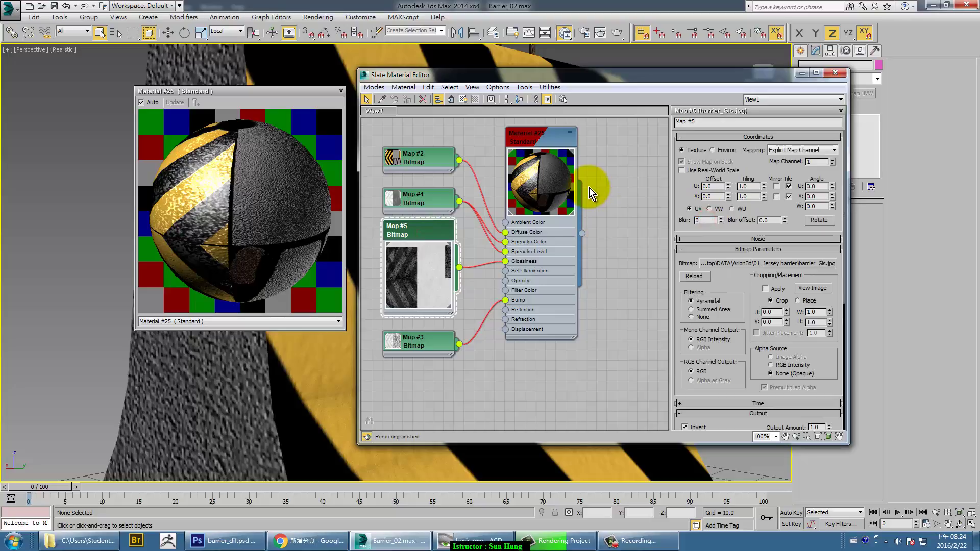
{"action": "type", "text": ".1"}
{"action": "key", "text": "Return"}
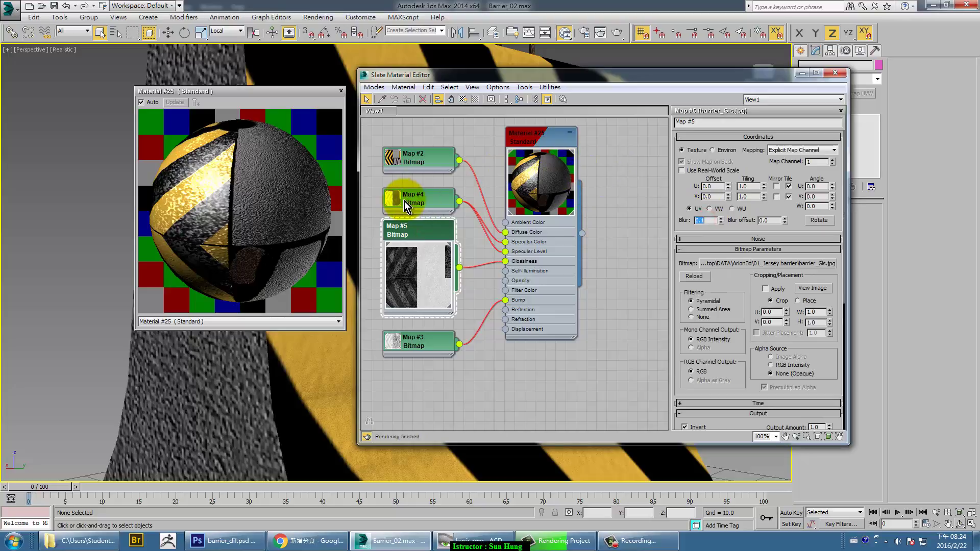
{"action": "left_click", "coordinate": [412, 202]}
{"action": "double_click", "coordinate": [709, 220]}
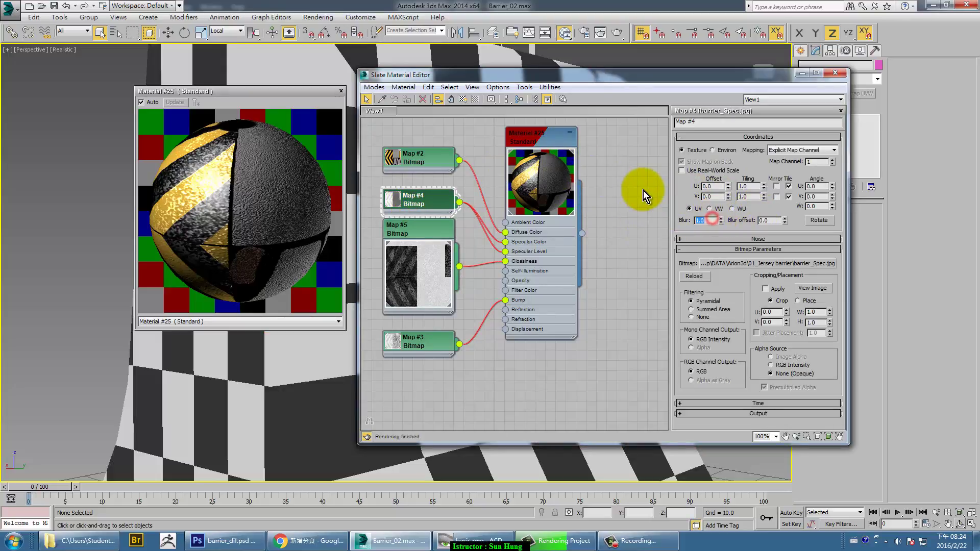
{"action": "type", "text": "0.1"}
{"action": "key", "text": "Return"}
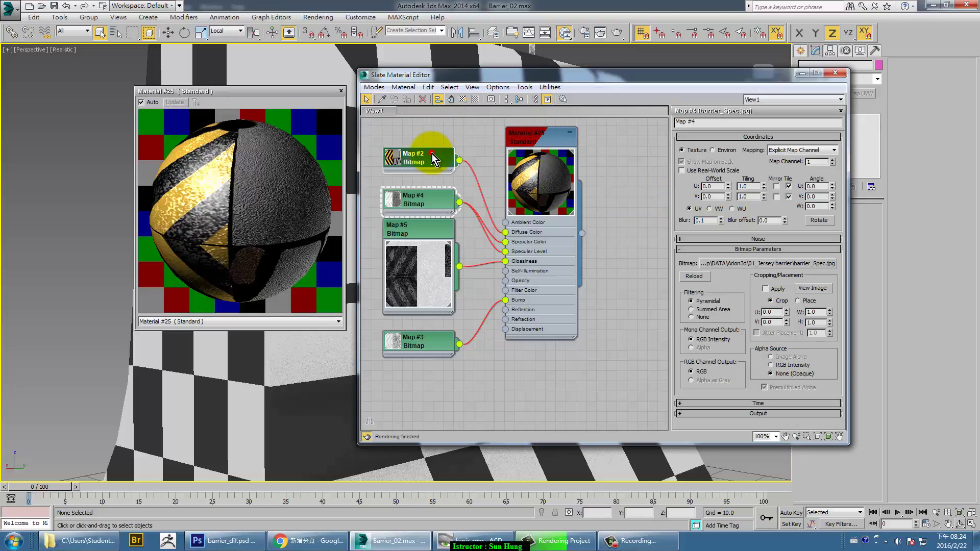
Set the diffuse Map #2's Blur to 0.1 and zoom around to inspect the striped barrier
{"action": "left_click", "coordinate": [432, 154]}
{"action": "double_click", "coordinate": [703, 220]}
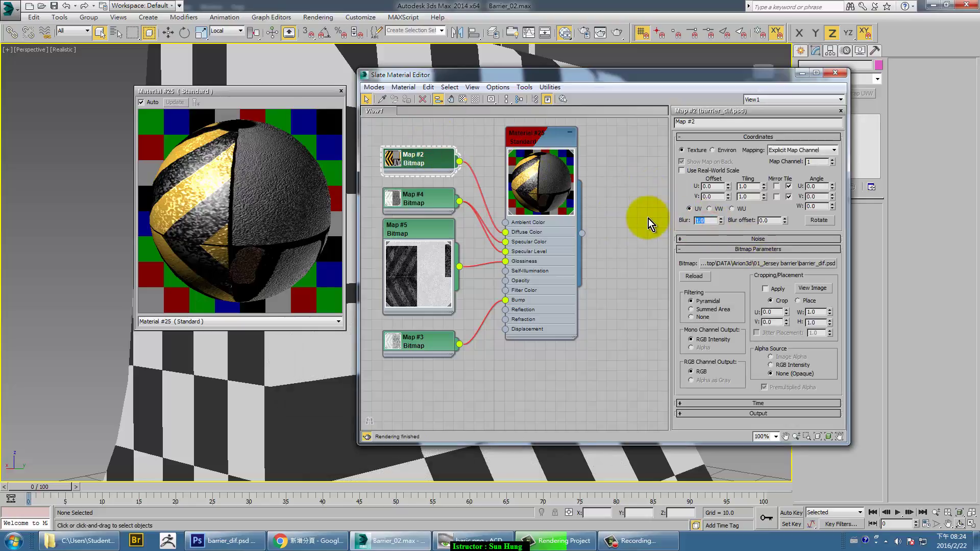
{"action": "type", "text": "0.1"}
{"action": "key", "text": "Return"}
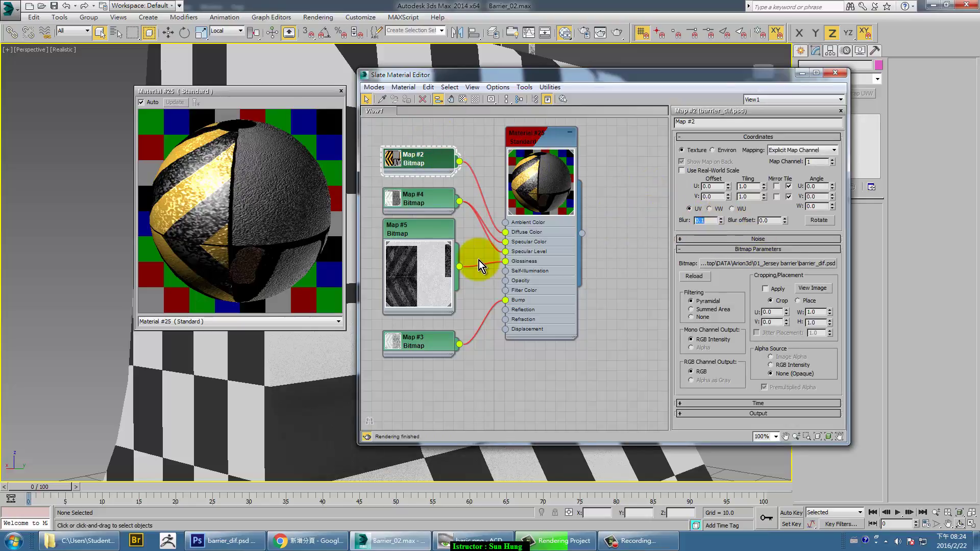
{"action": "scroll", "coordinate": [284, 362], "scroll_direction": "down", "scroll_amount": 5}
{"action": "scroll", "coordinate": [283, 368], "scroll_direction": "up", "scroll_amount": 2}
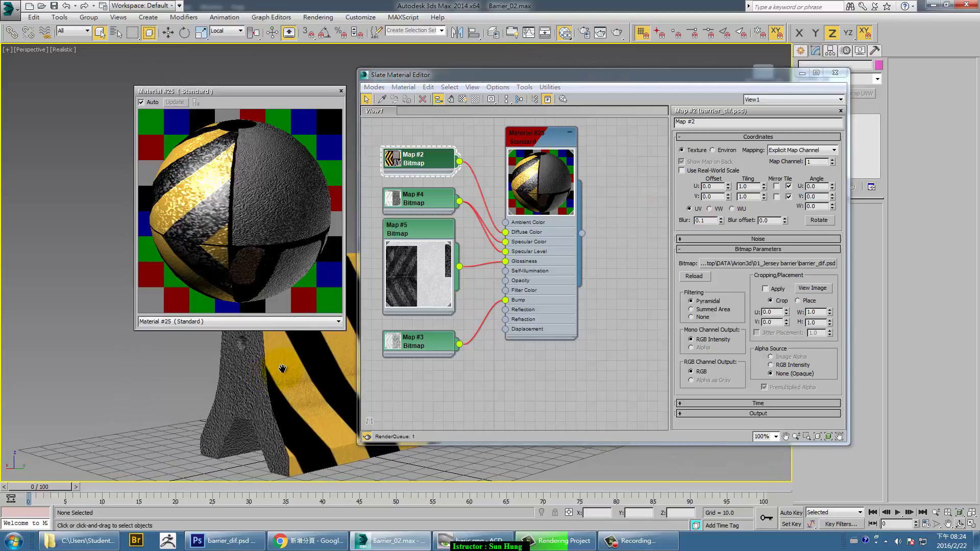
{"action": "scroll", "coordinate": [283, 369], "scroll_direction": "up", "scroll_amount": 2}
{"action": "scroll", "coordinate": [250, 427], "scroll_direction": "up", "scroll_amount": 4}
{"action": "scroll", "coordinate": [250, 427], "scroll_direction": "down", "scroll_amount": 4}
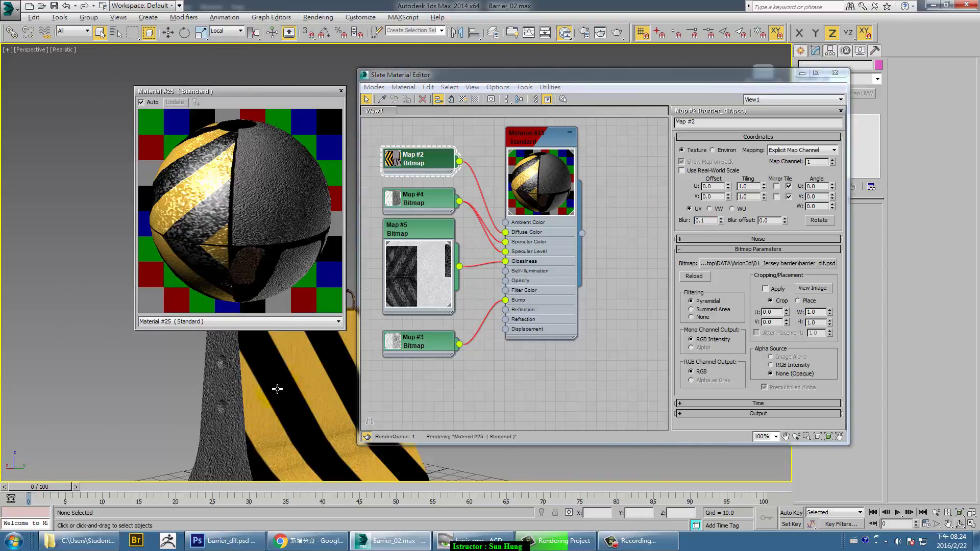
{"action": "scroll", "coordinate": [277, 389], "scroll_direction": "up", "scroll_amount": 2}
{"action": "scroll", "coordinate": [278, 388], "scroll_direction": "down", "scroll_amount": 2}
{"action": "scroll", "coordinate": [279, 387], "scroll_direction": "up", "scroll_amount": 2}
{"action": "scroll", "coordinate": [280, 386], "scroll_direction": "down", "scroll_amount": 1}
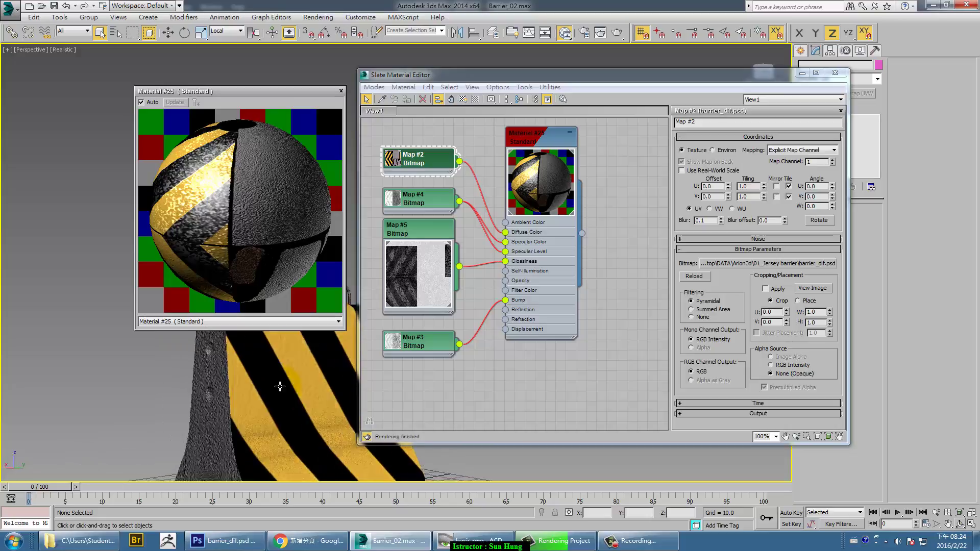
{"action": "scroll", "coordinate": [280, 386], "scroll_direction": "down", "scroll_amount": 2}
{"action": "scroll", "coordinate": [283, 380], "scroll_direction": "up", "scroll_amount": 2}
{"action": "scroll", "coordinate": [289, 374], "scroll_direction": "up", "scroll_amount": 2}
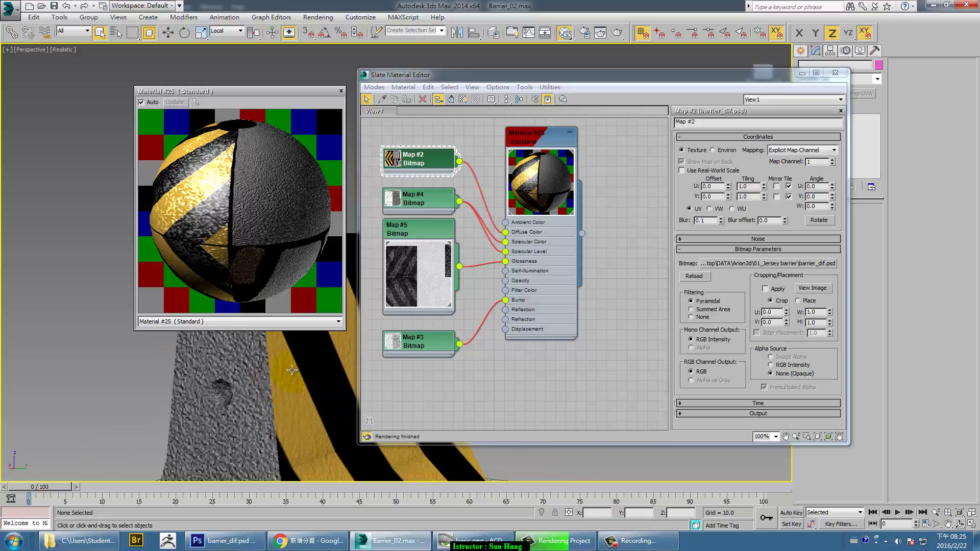
{"action": "scroll", "coordinate": [292, 370], "scroll_direction": "down", "scroll_amount": 3}
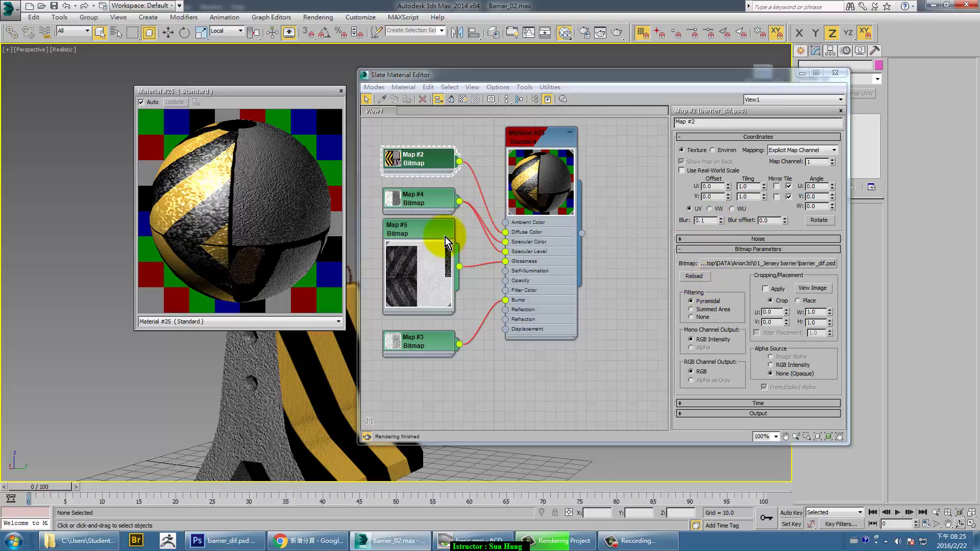
Open the glossiness bitmap Map #5 and turn off its Output Invert
{"action": "left_click", "coordinate": [426, 232]}
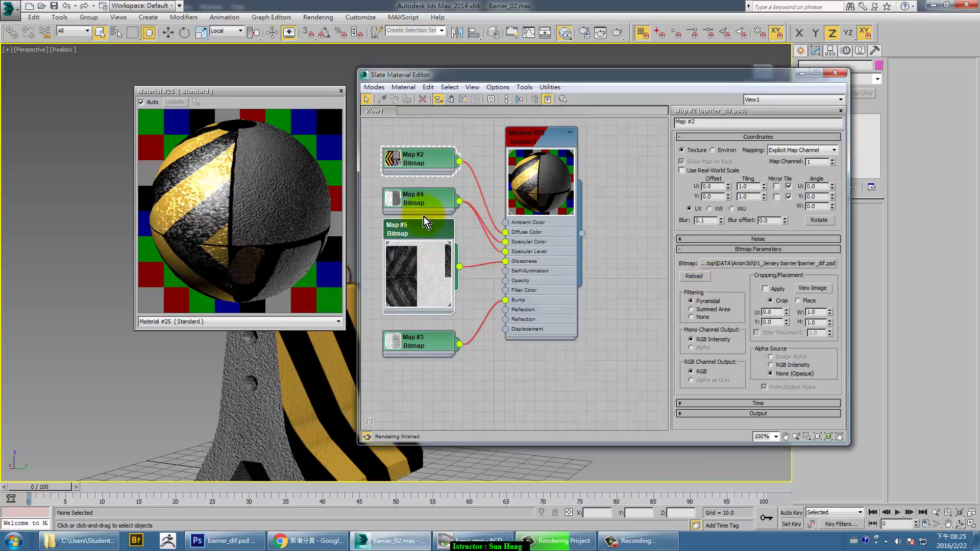
{"action": "double_click", "coordinate": [421, 232]}
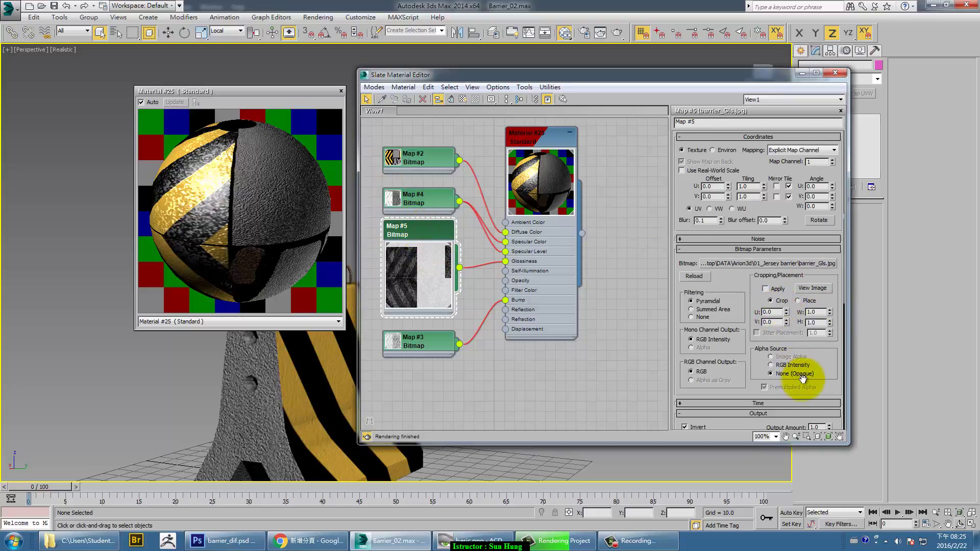
{"action": "left_click_drag", "start_coordinate": [802, 377], "coordinate": [803, 88]}
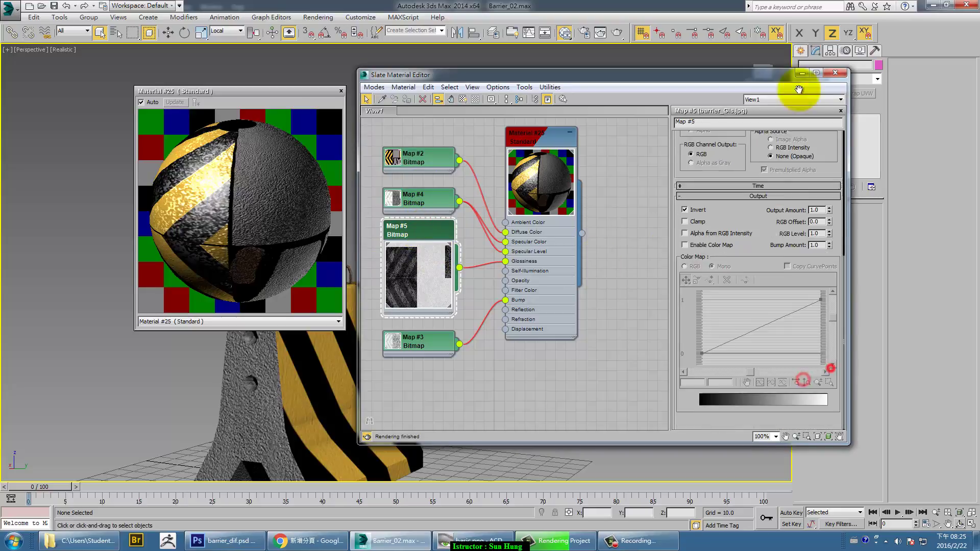
{"action": "left_click", "coordinate": [697, 210]}
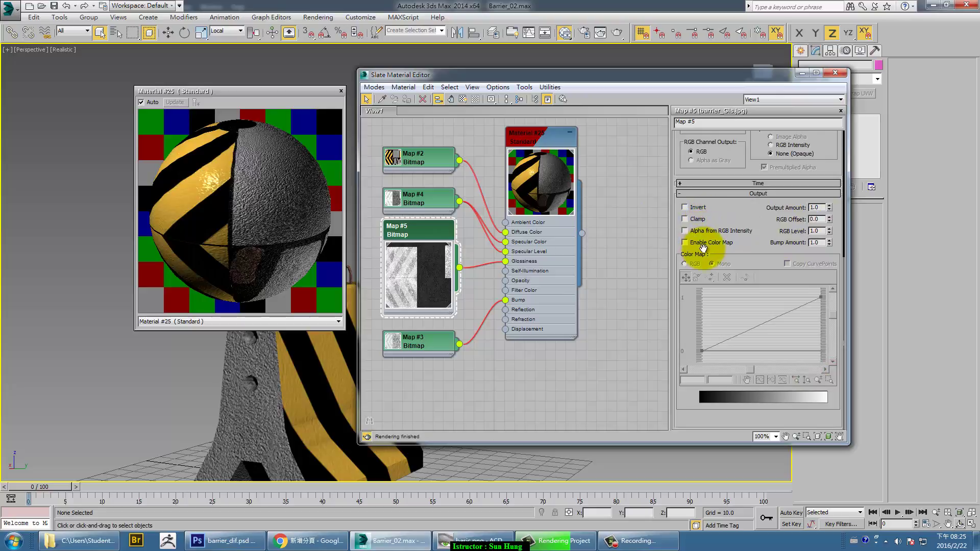
Set Map #5's Coordinates Blur to 5.0 and lower its Output Amount to about 0.38
{"action": "scroll", "coordinate": [741, 212], "scroll_direction": "up", "scroll_amount": 3}
{"action": "scroll", "coordinate": [679, 192], "scroll_direction": "up", "scroll_amount": 2}
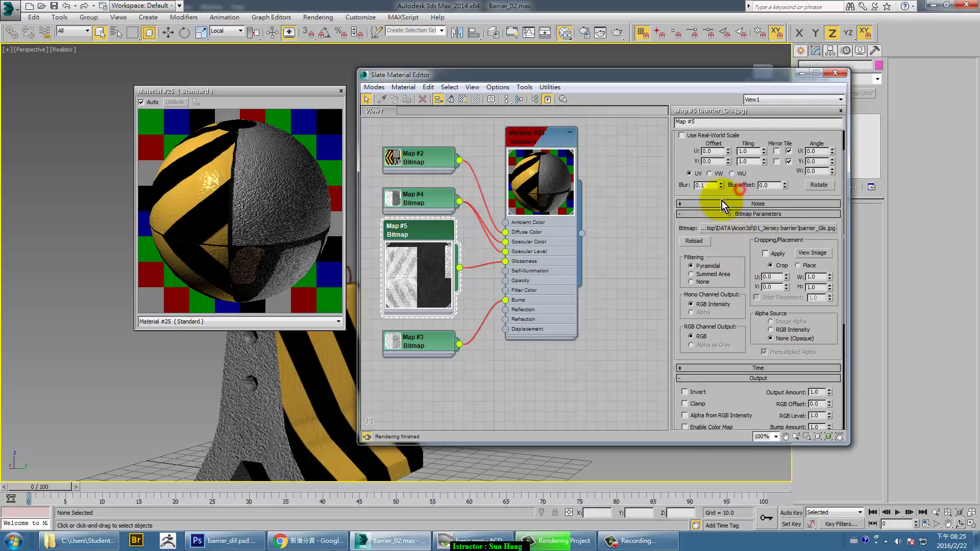
{"action": "double_click", "coordinate": [704, 185]}
{"action": "type", "text": "0.5"}
{"action": "key", "text": "Return"}
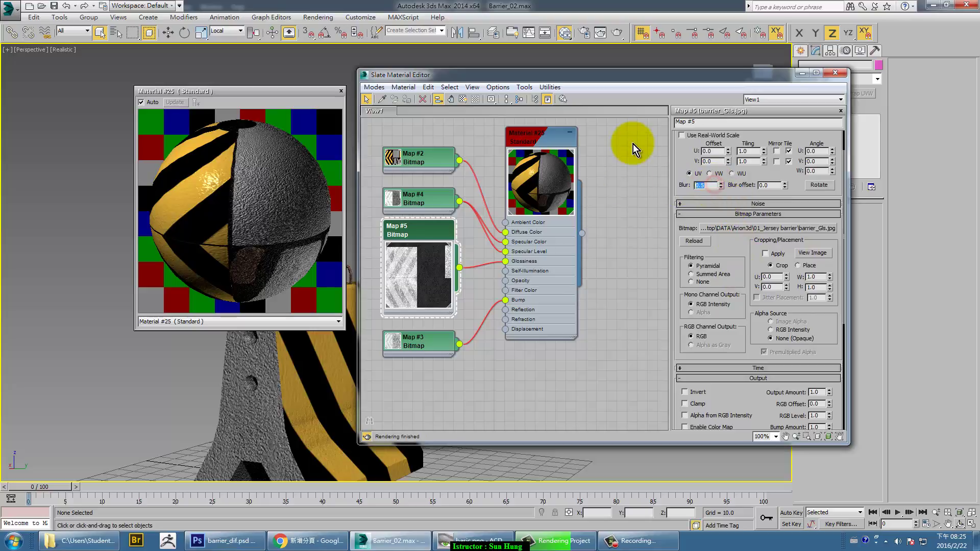
{"action": "type", "text": "5"}
{"action": "key", "text": "Return"}
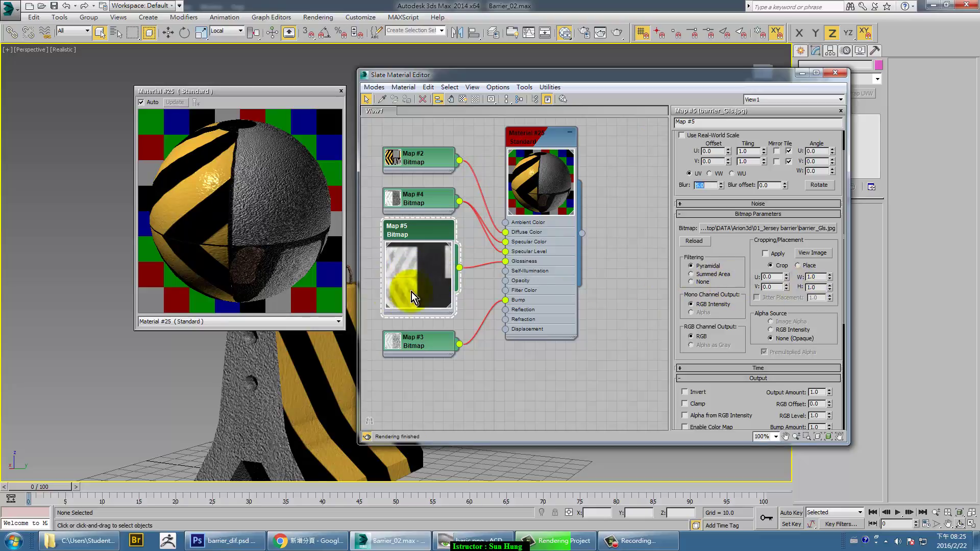
{"action": "left_click_drag", "start_coordinate": [753, 400], "coordinate": [792, 326]}
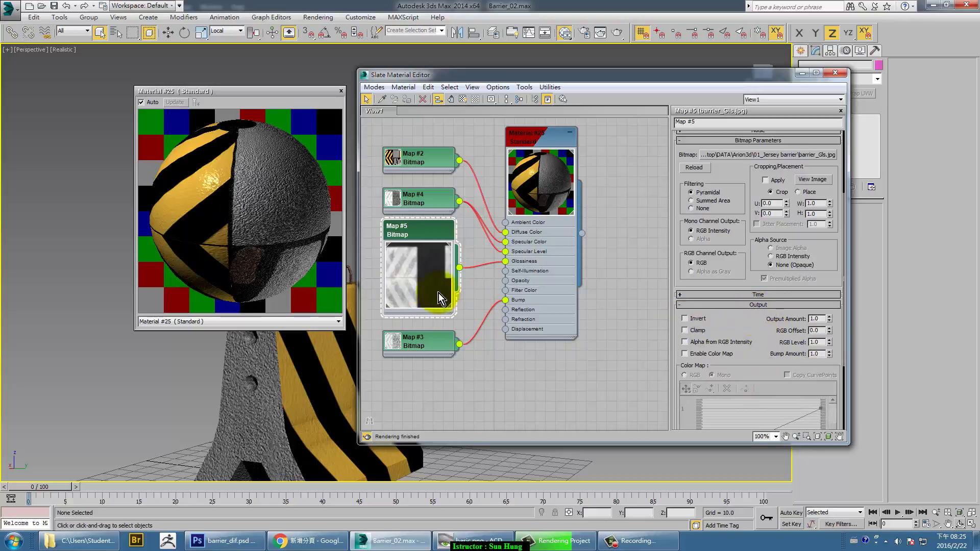
{"action": "mouse_move", "coordinate": [832, 319]}
{"action": "left_mouse_down"}
{"action": "mouse_move", "coordinate": [832, 354]}
{"action": "mouse_move", "coordinate": [858, 363]}
{"action": "left_mouse_up"}
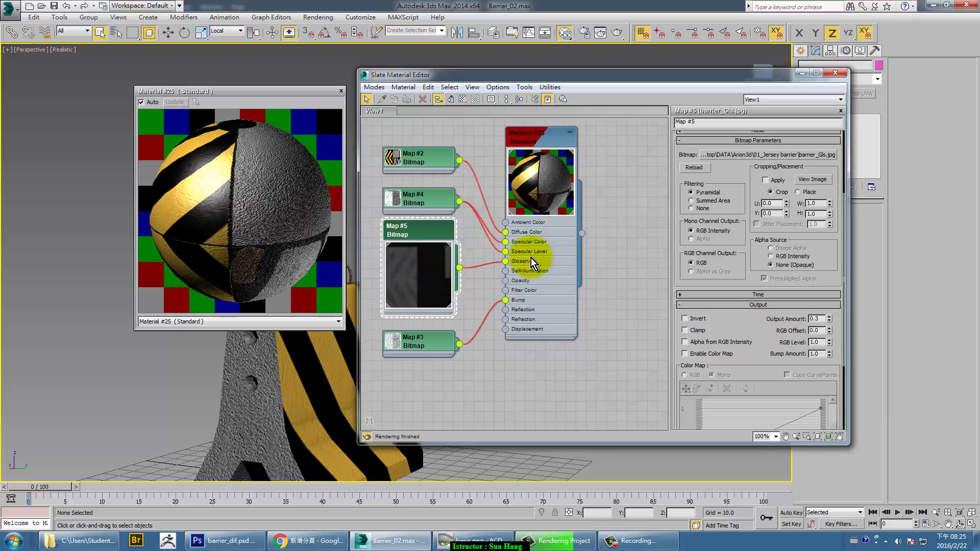
Lower the specular bitmap Map #4's Output Amount to 0.7
{"action": "left_click", "coordinate": [435, 201]}
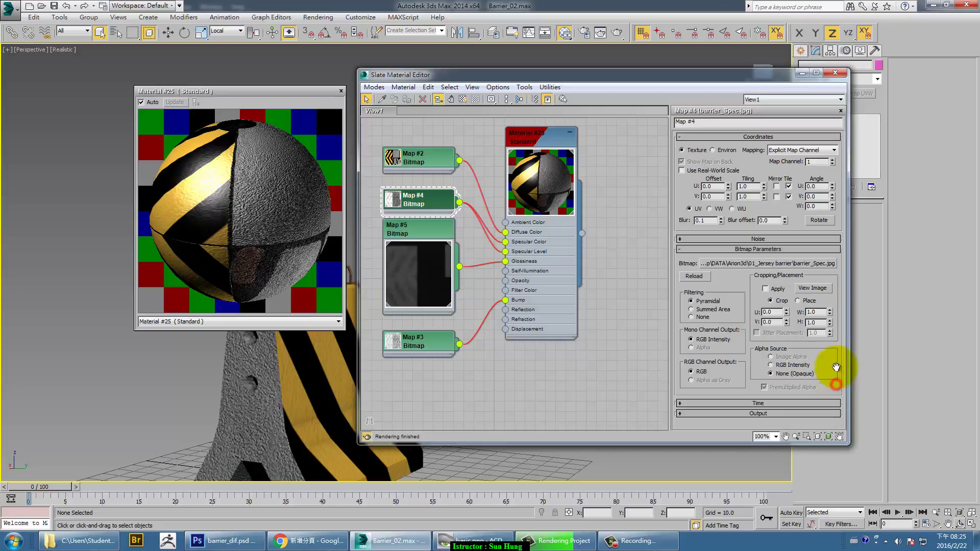
{"action": "left_click", "coordinate": [816, 414]}
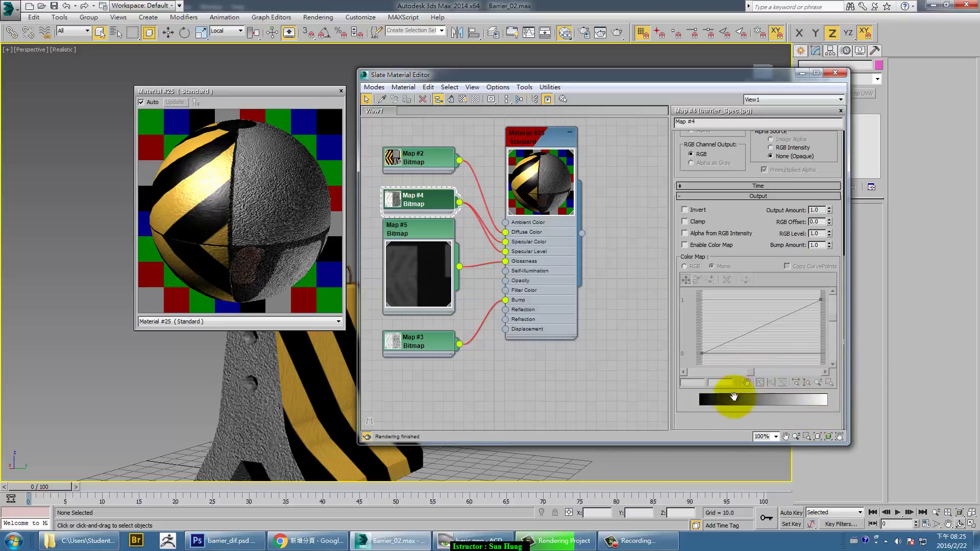
{"action": "mouse_move", "coordinate": [831, 213]}
{"action": "left_mouse_down"}
{"action": "mouse_move", "coordinate": [836, 228]}
{"action": "mouse_move", "coordinate": [828, 209]}
{"action": "left_mouse_up"}
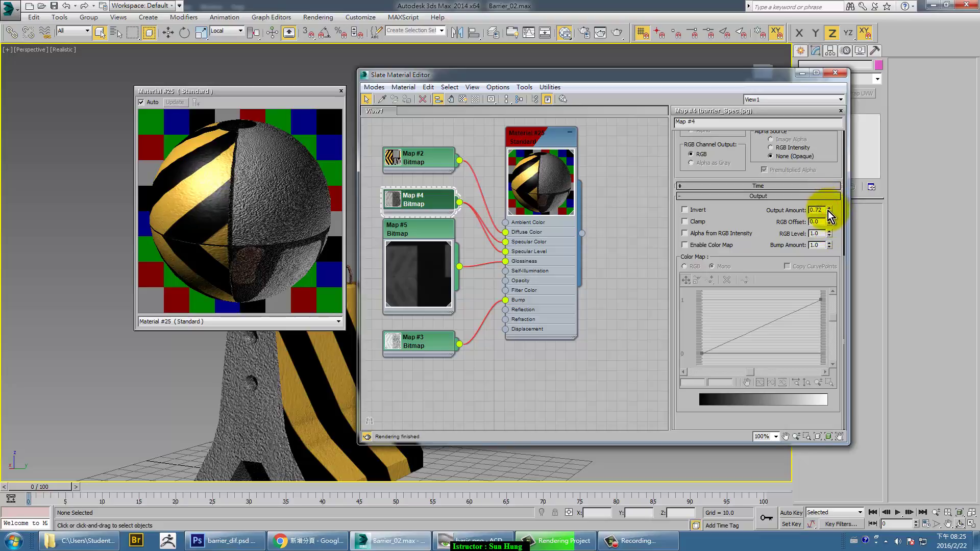
{"action": "left_click_drag", "start_coordinate": [829, 211], "coordinate": [829, 212]}
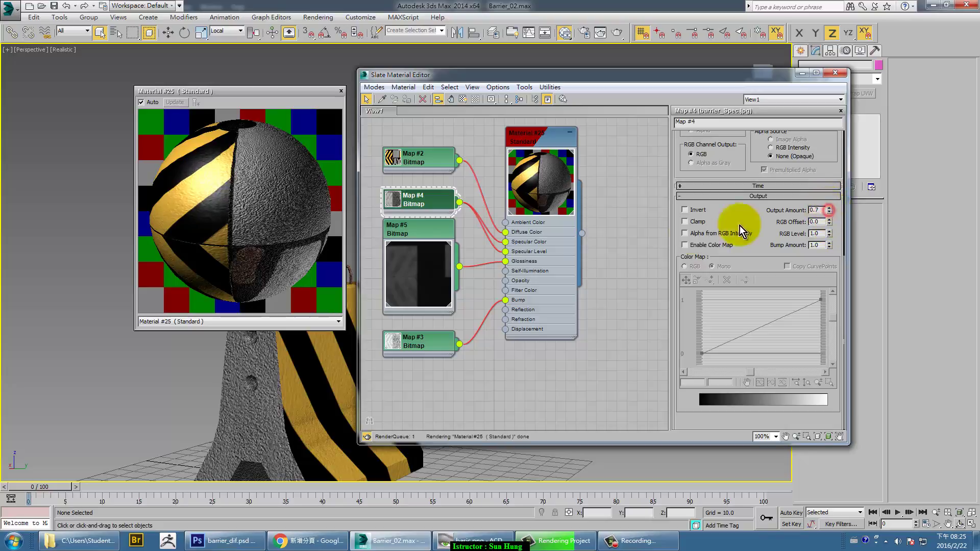
Enlarge the texture previews on Map #4 and Map #5, stacking Map #5 below Map #4
{"action": "double_click", "coordinate": [396, 200]}
{"action": "left_click_drag", "start_coordinate": [408, 195], "coordinate": [415, 208]}
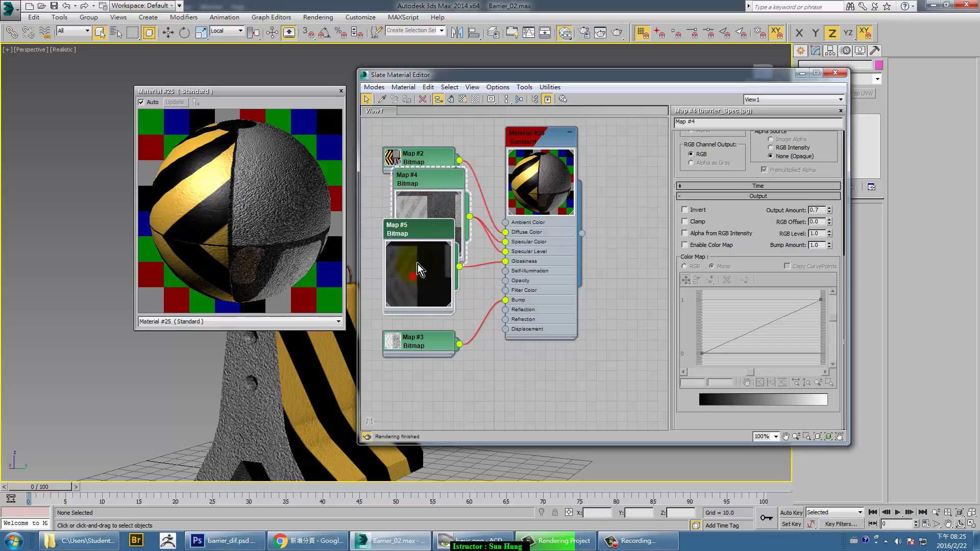
{"action": "left_click_drag", "start_coordinate": [417, 264], "coordinate": [432, 291]}
{"action": "left_click", "coordinate": [411, 289]}
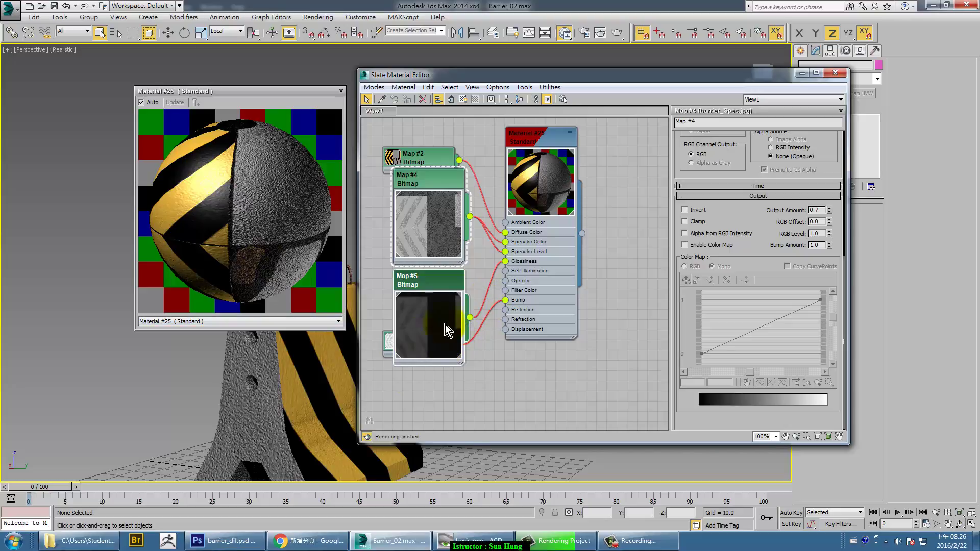
{"action": "scroll", "coordinate": [263, 367], "scroll_direction": "up", "scroll_amount": 3}
{"action": "scroll", "coordinate": [247, 375], "scroll_direction": "up", "scroll_amount": 3}
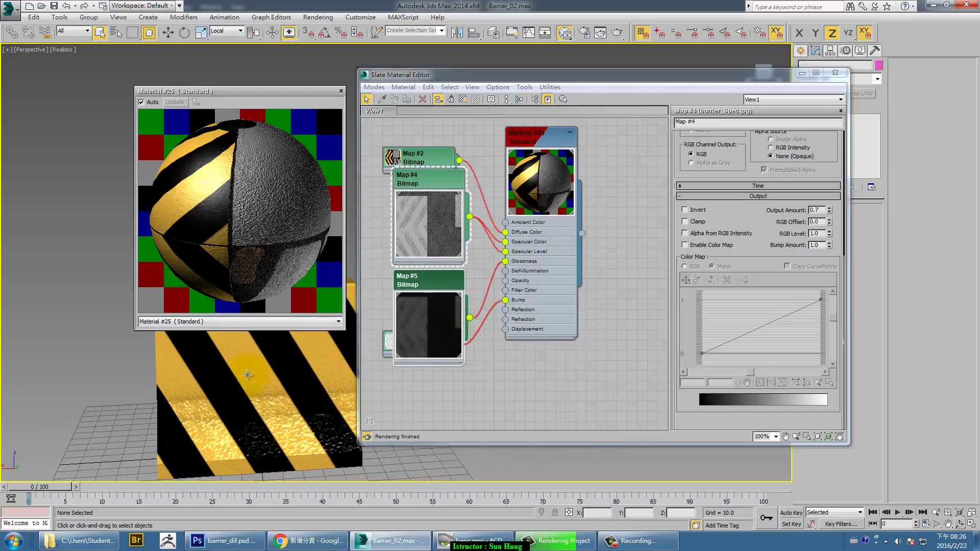
{"action": "scroll", "coordinate": [257, 389], "scroll_direction": "down", "scroll_amount": 2}
{"action": "scroll", "coordinate": [258, 391], "scroll_direction": "down", "scroll_amount": 2}
{"action": "scroll", "coordinate": [257, 398], "scroll_direction": "down", "scroll_amount": 1}
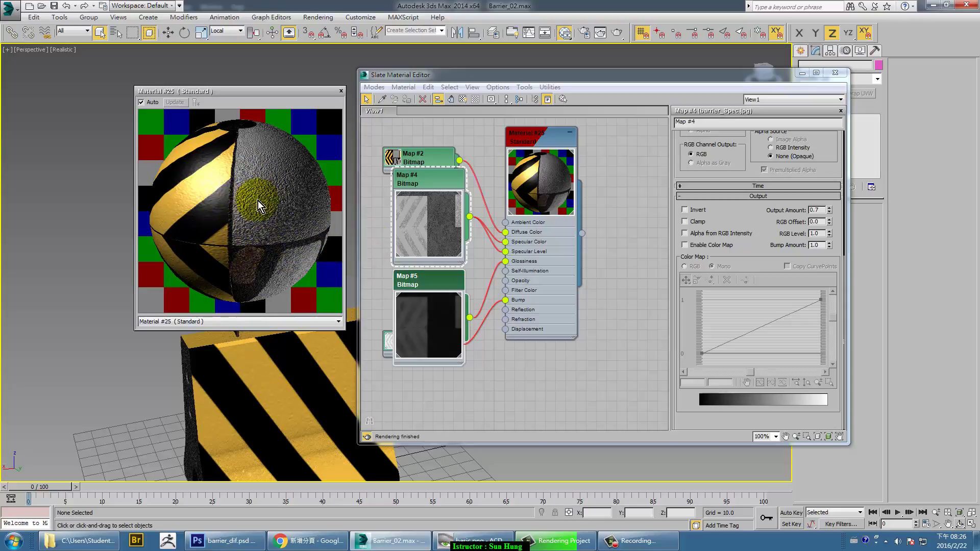
Switch the material editor to Compact mode
{"action": "left_click", "coordinate": [239, 189]}
{"action": "left_click", "coordinate": [368, 95]}
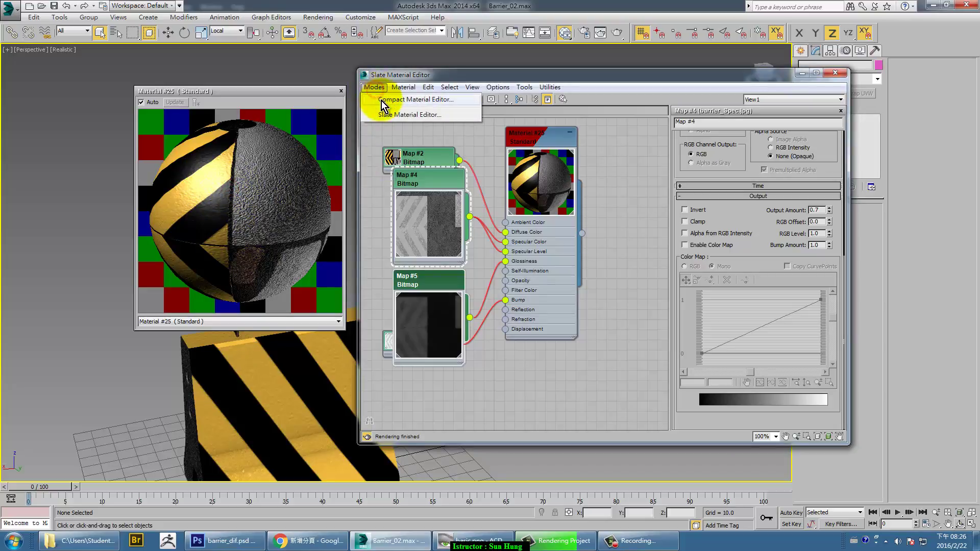
{"action": "left_click", "coordinate": [402, 99]}
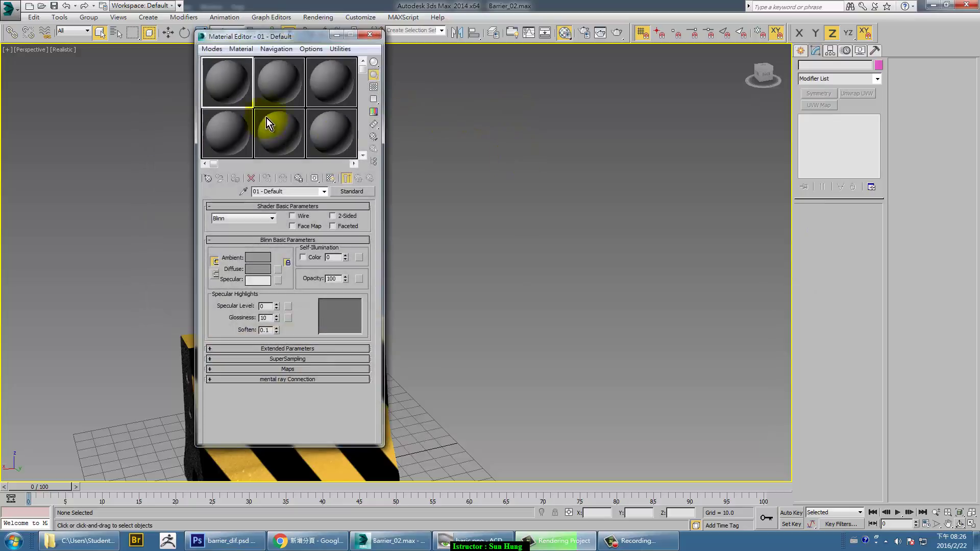
{"action": "left_click", "coordinate": [204, 50]}
Return to the Slate editor, enlarge its window and spread Material #25's nodes to the right
{"action": "left_click", "coordinate": [227, 79]}
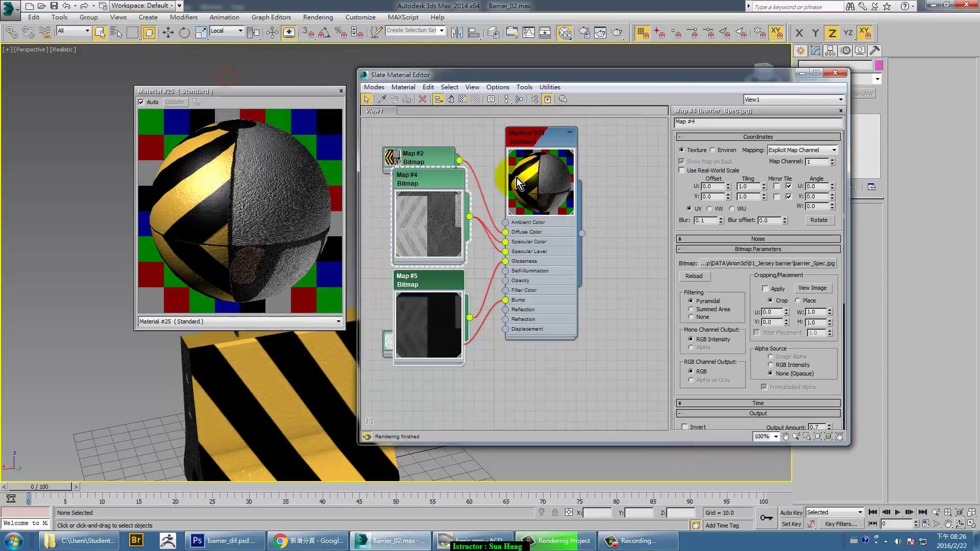
{"action": "left_click", "coordinate": [474, 88]}
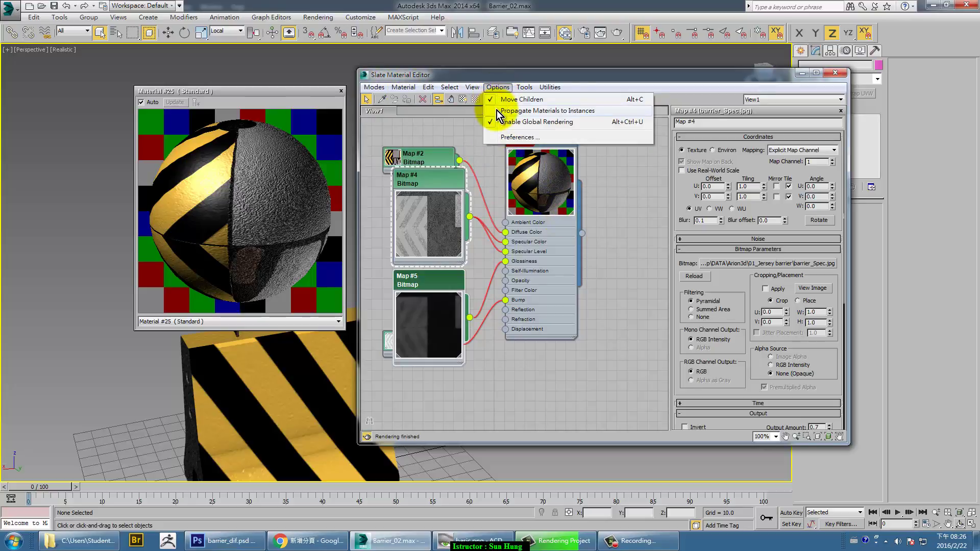
{"action": "left_click", "coordinate": [498, 111]}
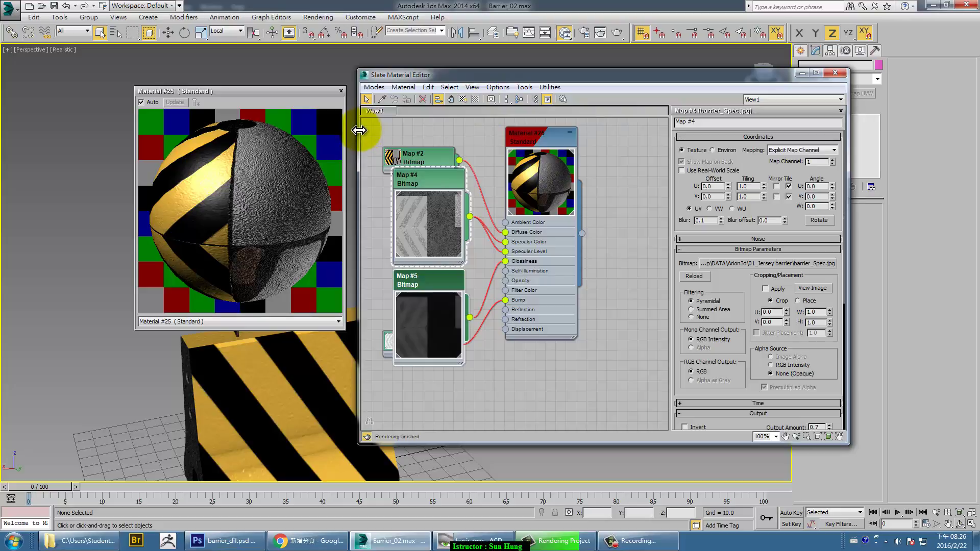
{"action": "left_click_drag", "start_coordinate": [358, 131], "coordinate": [284, 130]}
{"action": "left_click_drag", "start_coordinate": [550, 75], "coordinate": [659, 51]}
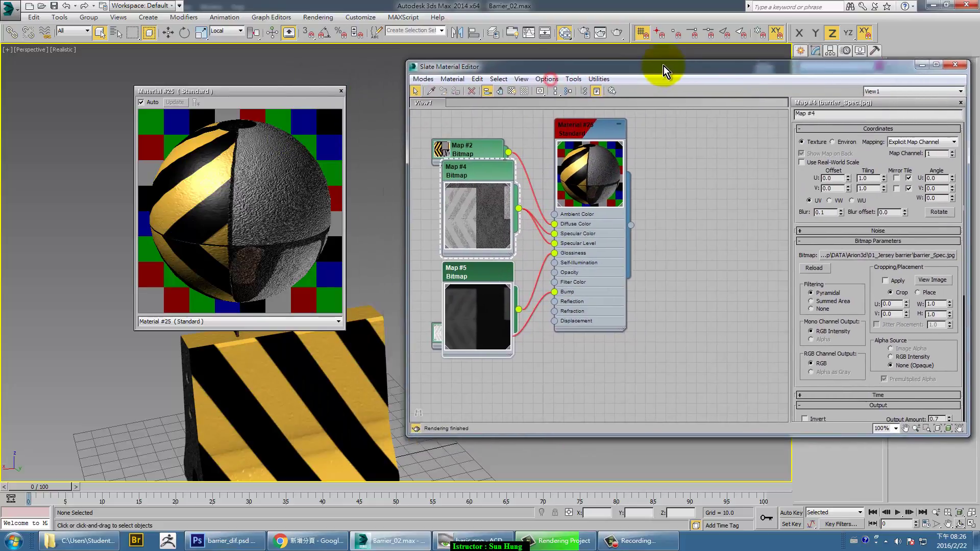
{"action": "left_click_drag", "start_coordinate": [571, 110], "coordinate": [719, 124]}
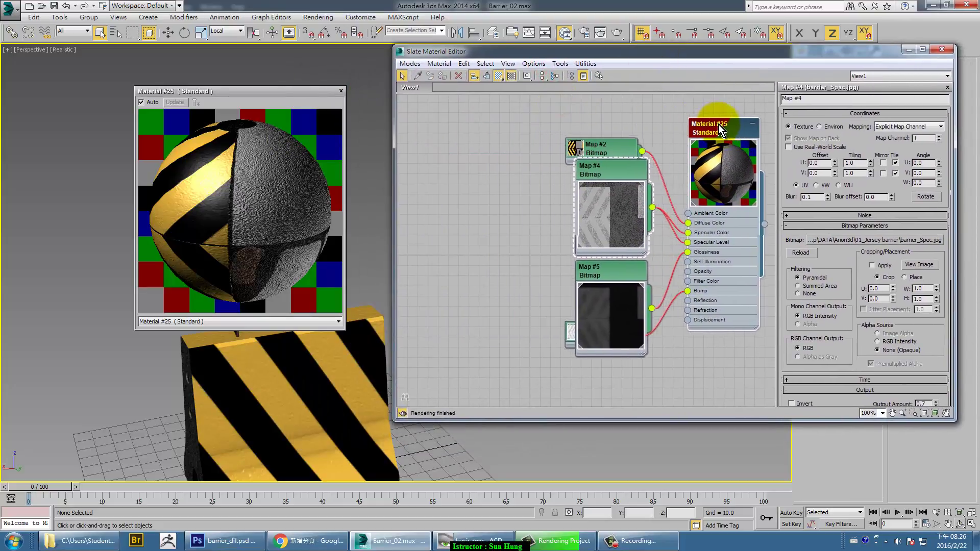
{"action": "left_click_drag", "start_coordinate": [621, 140], "coordinate": [623, 121]}
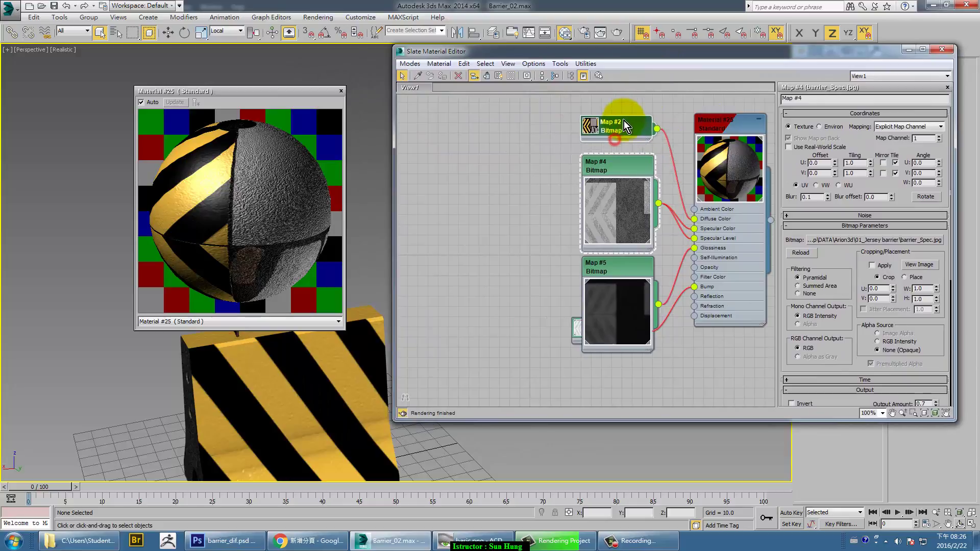
Browse the node-view, utilities and selection menus, then switch to the Compact Material Editor
{"action": "left_click", "coordinate": [508, 63]}
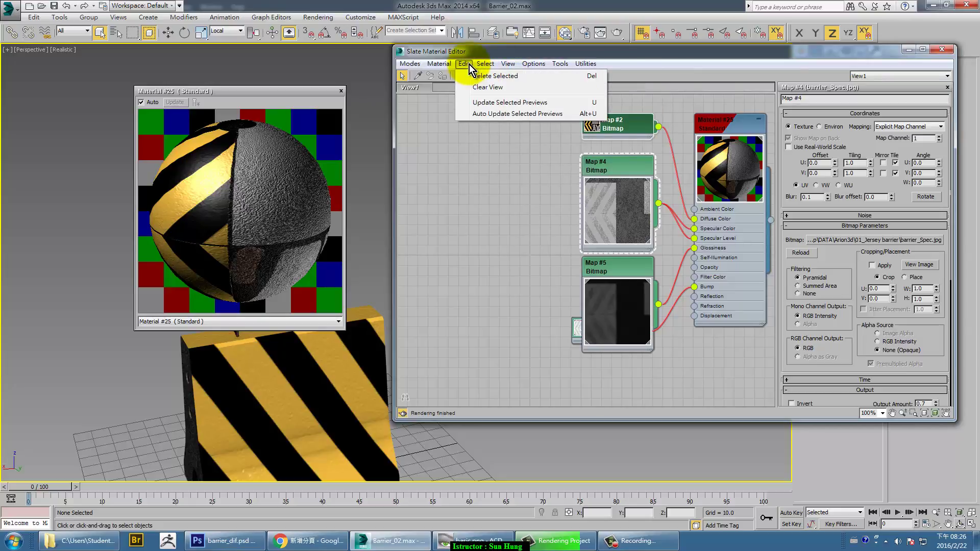
{"action": "right_click", "coordinate": [499, 200]}
{"action": "mouse_move", "coordinate": [534, 237]}
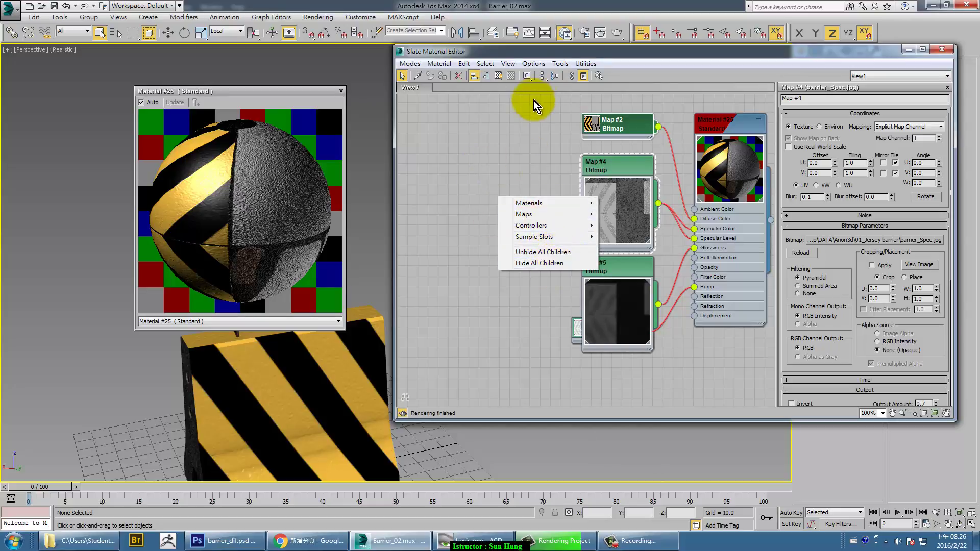
{"action": "right_click", "coordinate": [539, 85]}
{"action": "left_click", "coordinate": [651, 73]}
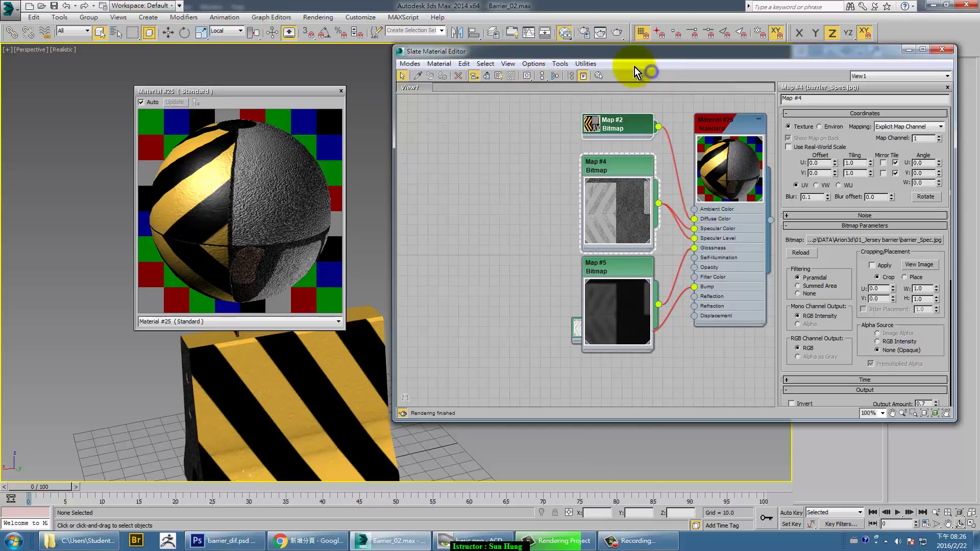
{"action": "left_click", "coordinate": [585, 63]}
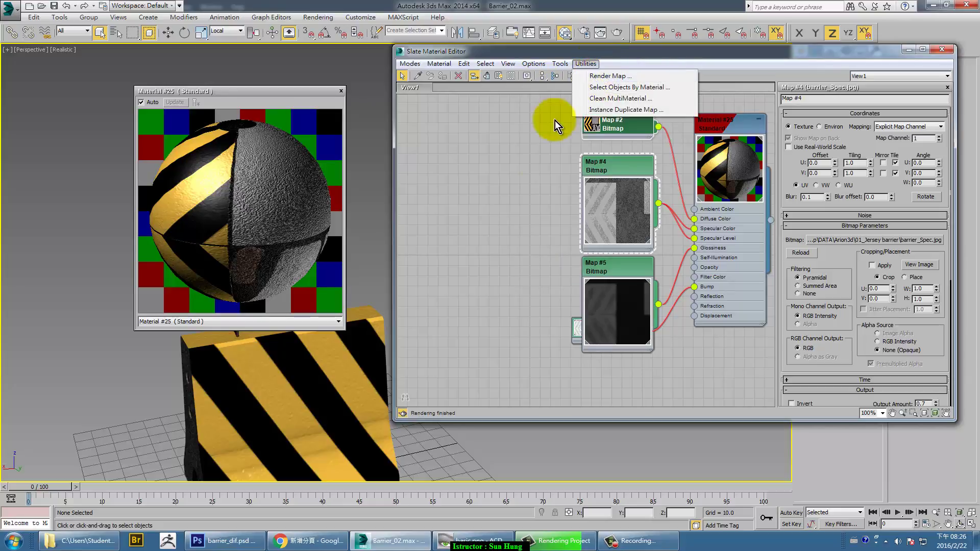
{"action": "left_click", "coordinate": [464, 64]}
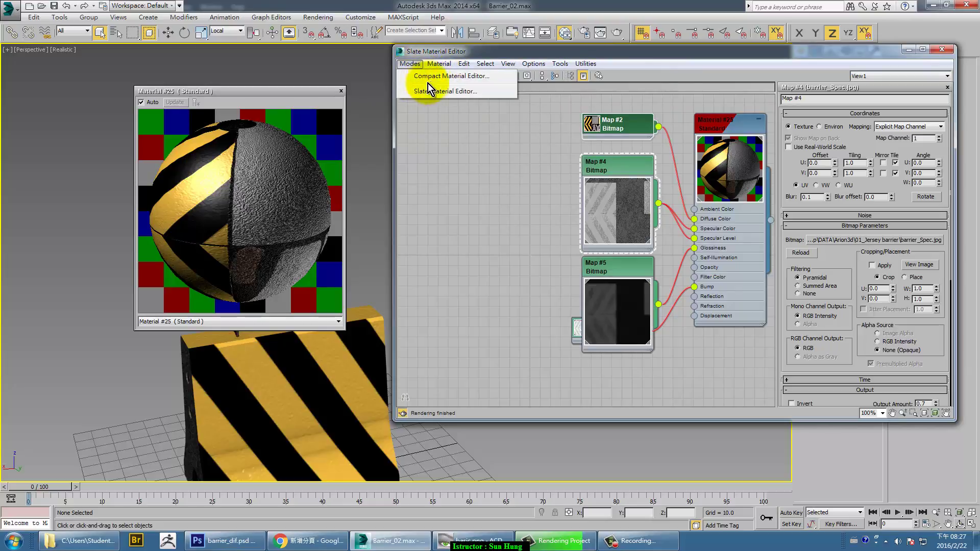
{"action": "left_click", "coordinate": [495, 218]}
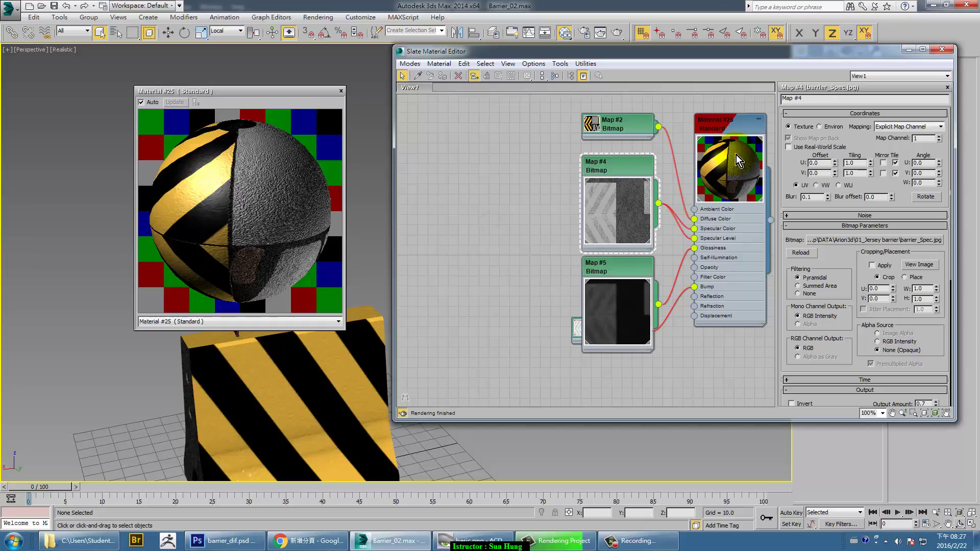
{"action": "middle_click_drag", "start_coordinate": [730, 124], "coordinate": [710, 114]}
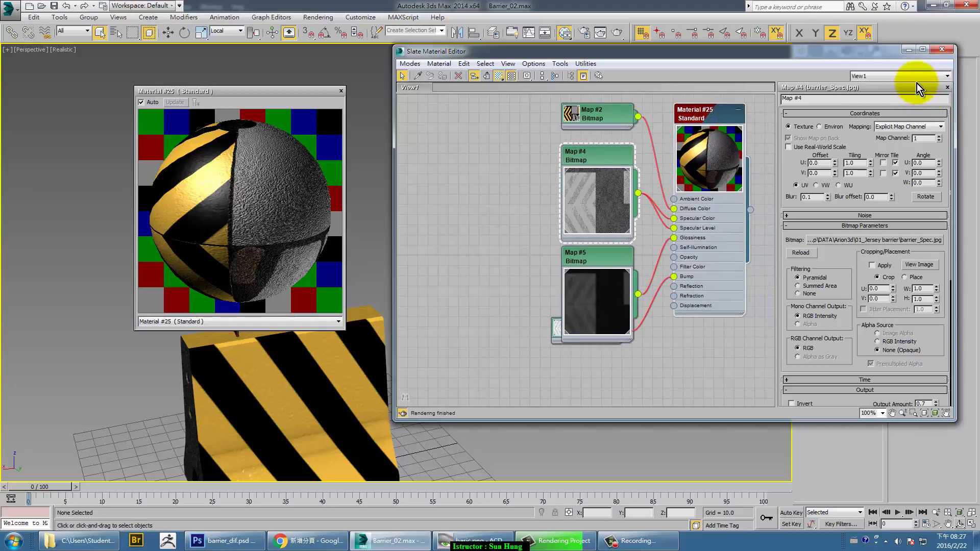
{"action": "left_click", "coordinate": [403, 64]}
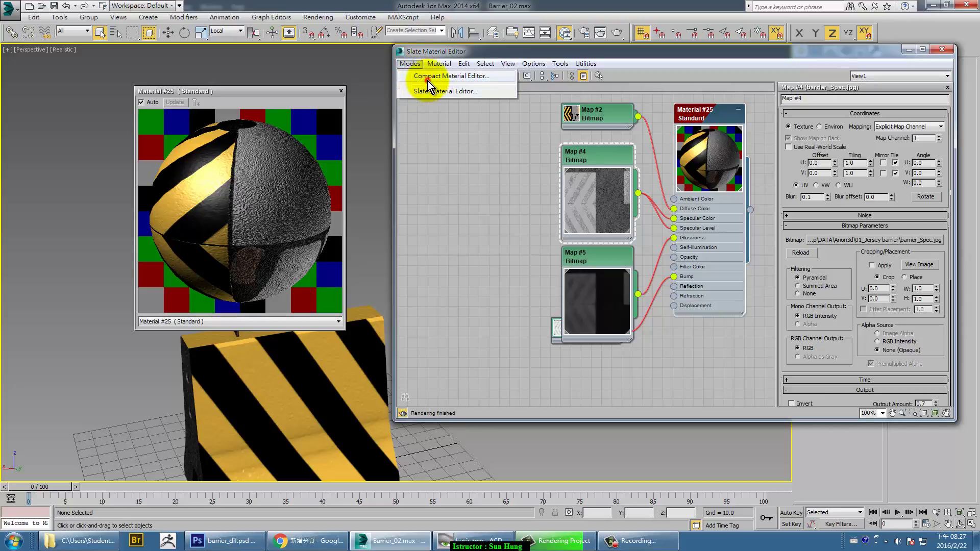
{"action": "left_click", "coordinate": [427, 79]}
Pick the barrier's Material #25 from the scene into the first sample slot
{"action": "left_click_drag", "start_coordinate": [302, 40], "coordinate": [583, 30]}
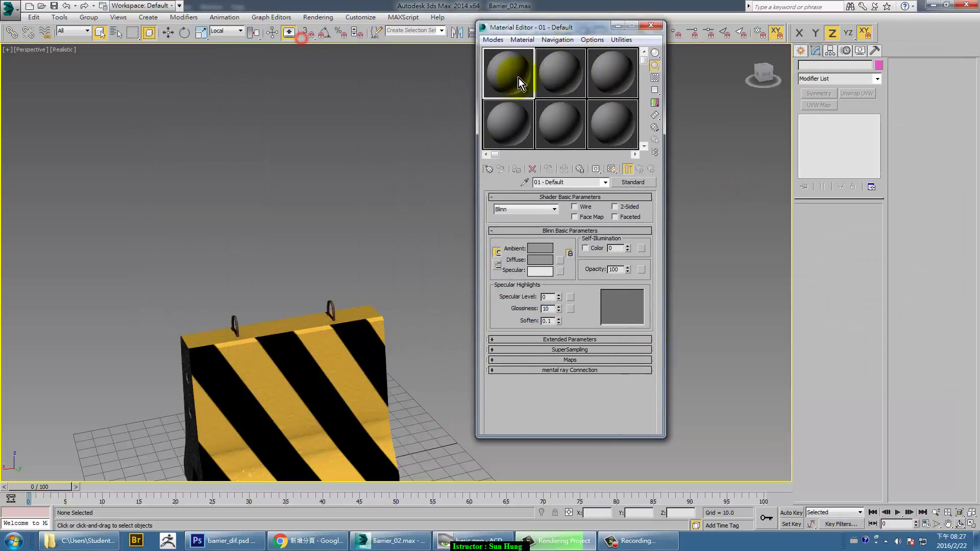
{"action": "left_click", "coordinate": [524, 183]}
{"action": "left_click", "coordinate": [267, 368]}
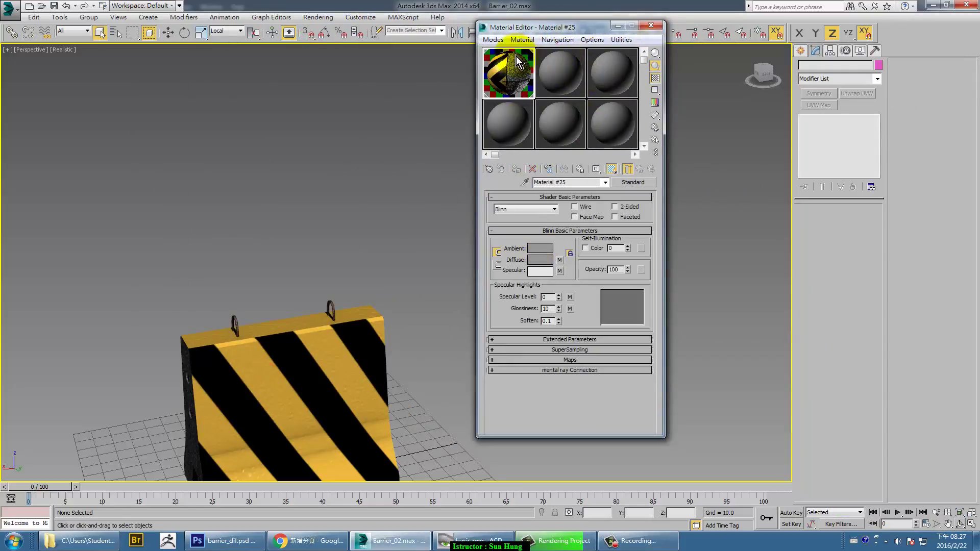
Open an enlarged sample preview, enable Drag/Rotate, and rotate the sphere
{"action": "double_click", "coordinate": [510, 78]}
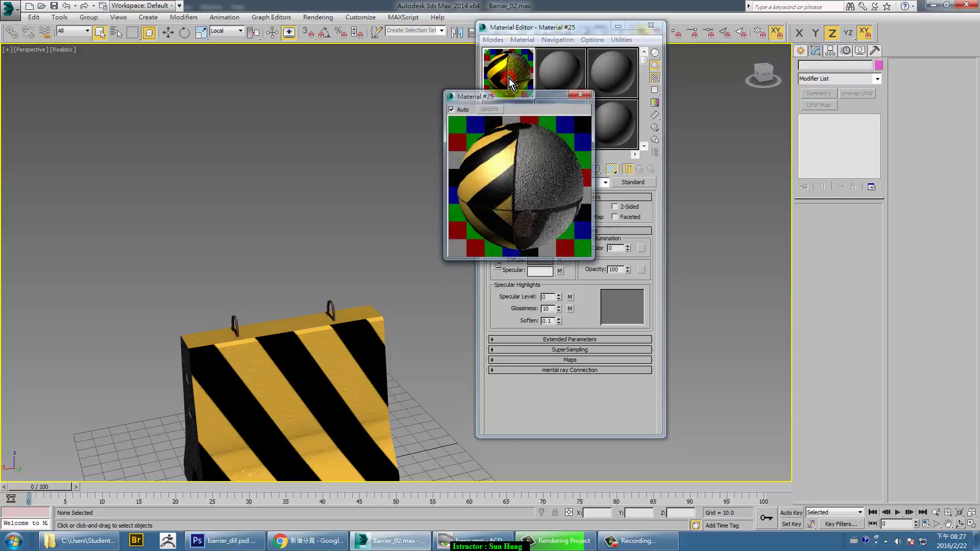
{"action": "left_click_drag", "start_coordinate": [524, 103], "coordinate": [343, 76]}
{"action": "left_click_drag", "start_coordinate": [571, 25], "coordinate": [607, 55]}
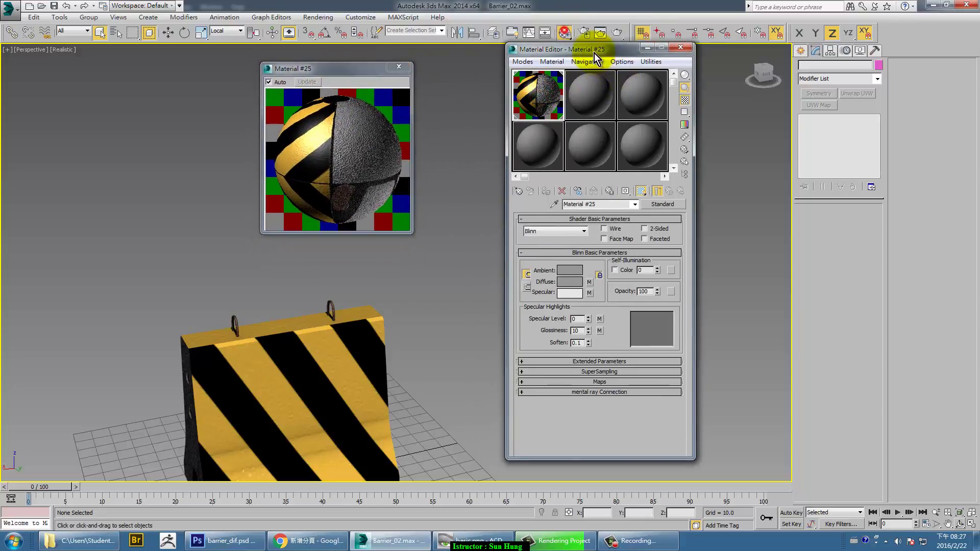
{"action": "right_click", "coordinate": [537, 100]}
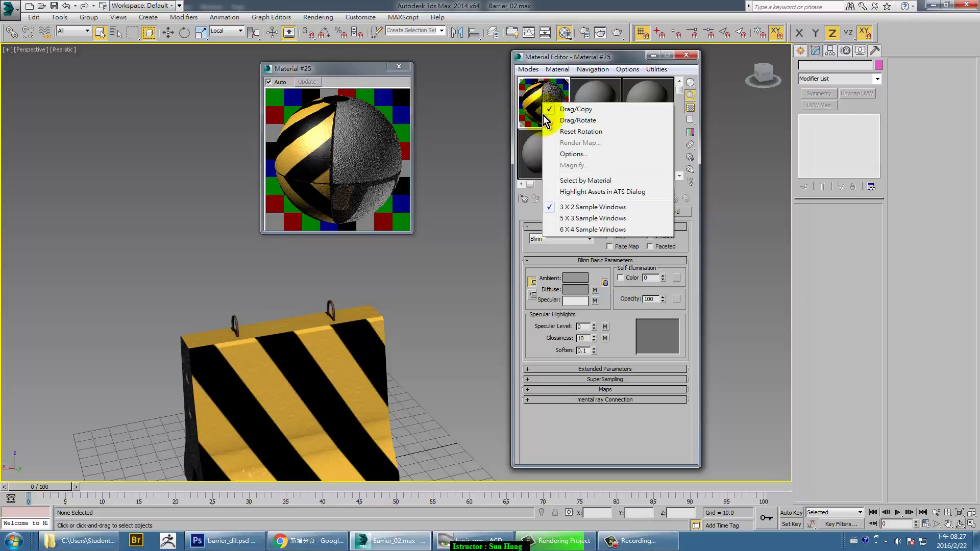
{"action": "left_click", "coordinate": [565, 122]}
{"action": "mouse_move", "coordinate": [546, 104]}
{"action": "left_mouse_down"}
{"action": "mouse_move", "coordinate": [557, 95]}
{"action": "mouse_move", "coordinate": [547, 113]}
{"action": "mouse_move", "coordinate": [564, 111]}
{"action": "mouse_move", "coordinate": [555, 111]}
{"action": "left_mouse_up"}
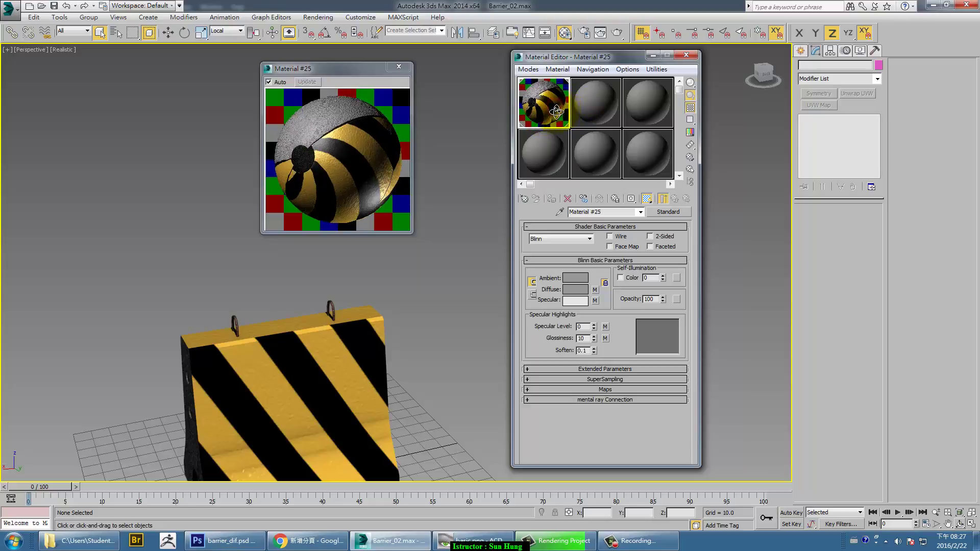
Preview Material #25 on a box sample and rotate it to inspect the texture
{"action": "left_click", "coordinate": [413, 233]}
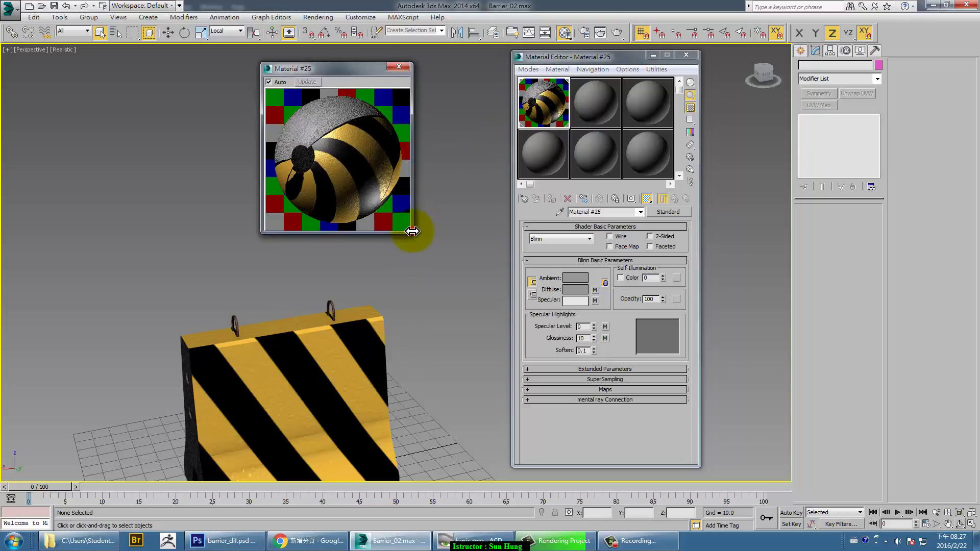
{"action": "left_click", "coordinate": [690, 113]}
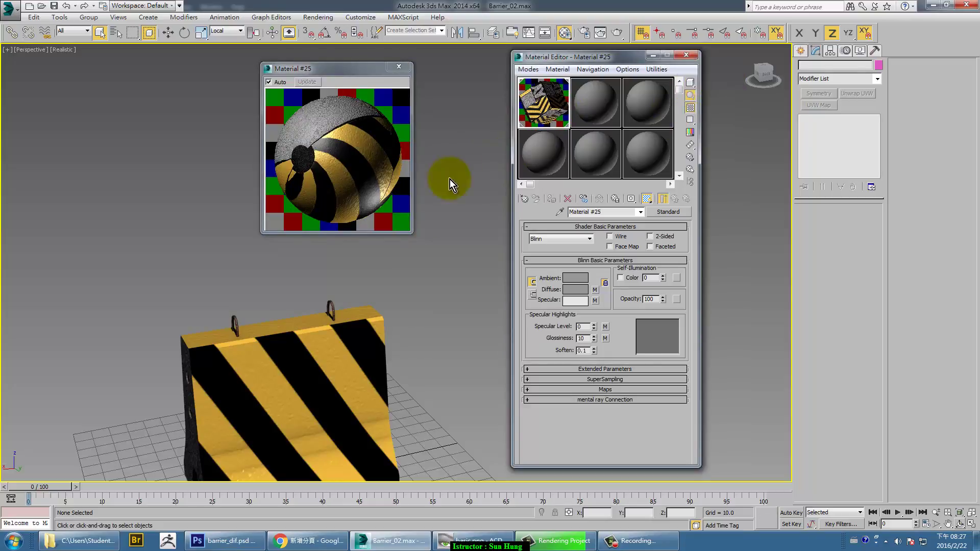
{"action": "left_click", "coordinate": [593, 95]}
{"action": "mouse_move", "coordinate": [363, 161]}
{"action": "left_mouse_down"}
{"action": "mouse_move", "coordinate": [366, 149]}
{"action": "mouse_move", "coordinate": [408, 233]}
{"action": "mouse_move", "coordinate": [482, 303]}
{"action": "left_mouse_up"}
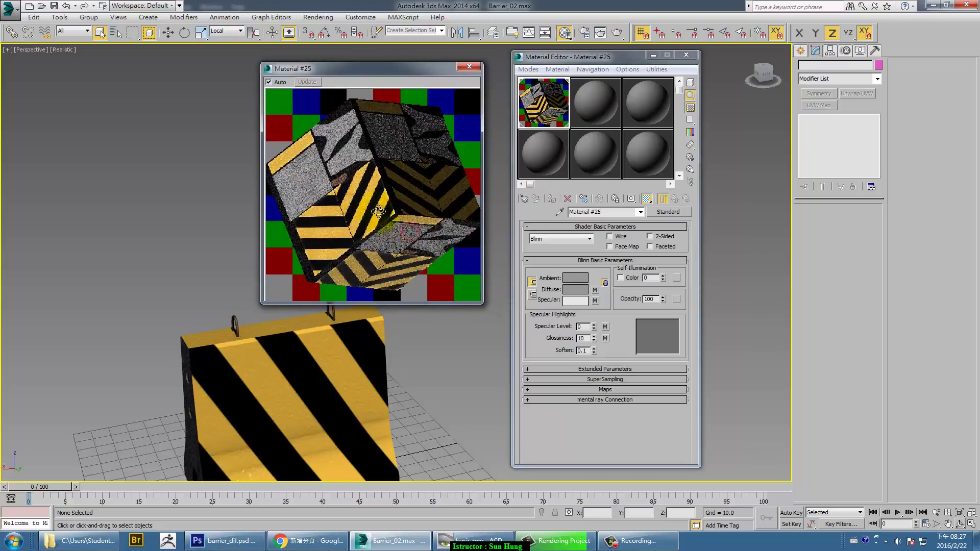
{"action": "left_click_drag", "start_coordinate": [374, 160], "coordinate": [557, 123]}
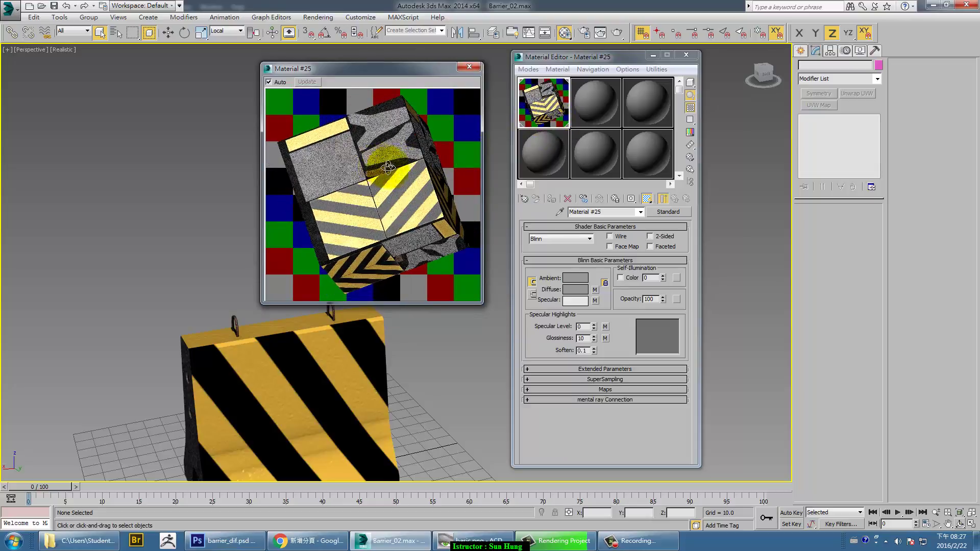
Change the sample shape to a cylinder and rotate it to show the stripes
{"action": "left_click", "coordinate": [553, 111]}
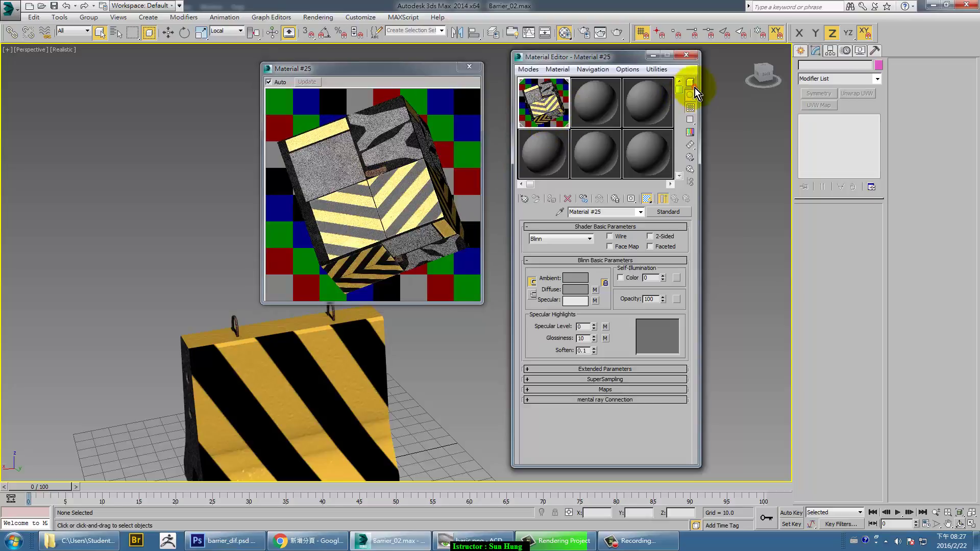
{"action": "left_click_drag", "start_coordinate": [695, 88], "coordinate": [715, 88]}
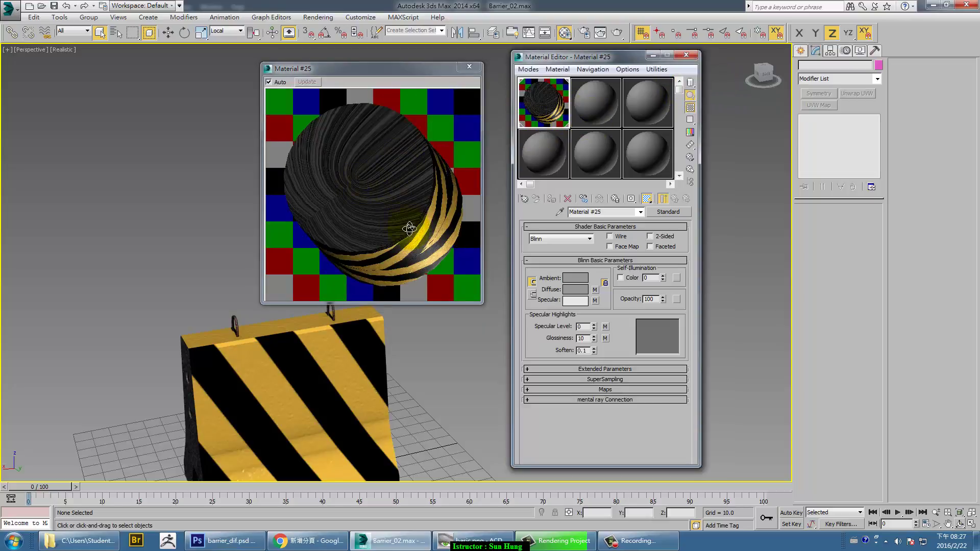
{"action": "mouse_move", "coordinate": [409, 228]}
{"action": "left_mouse_down"}
{"action": "mouse_move", "coordinate": [501, 170]}
{"action": "mouse_move", "coordinate": [413, 188]}
{"action": "left_mouse_up"}
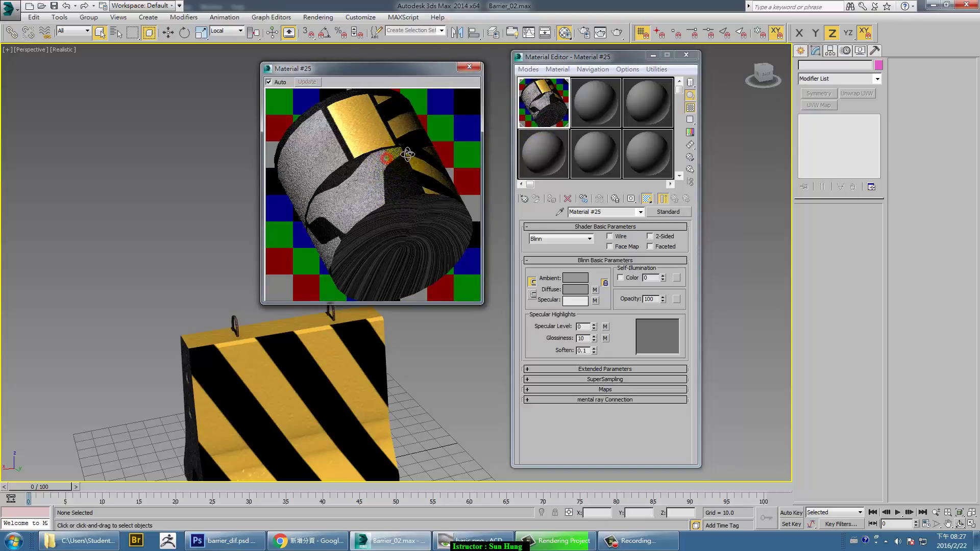
{"action": "left_click_drag", "start_coordinate": [407, 154], "coordinate": [411, 157]}
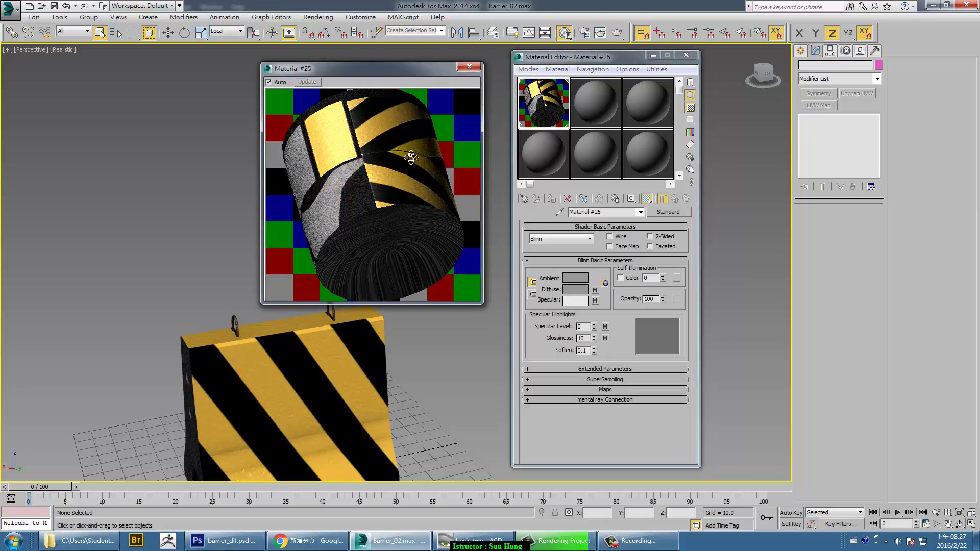
{"action": "left_click", "coordinate": [356, 166]}
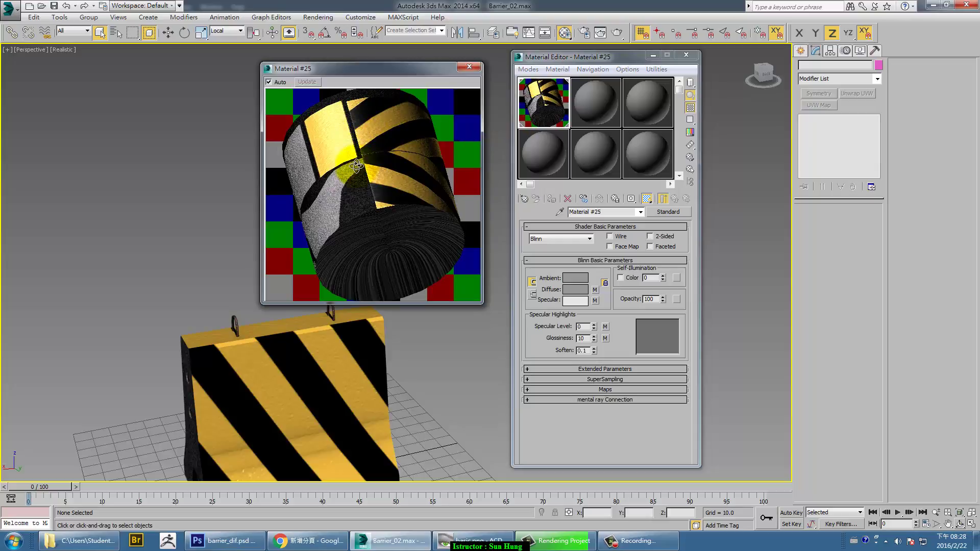
{"action": "mouse_move", "coordinate": [356, 166]}
{"action": "left_mouse_down"}
{"action": "mouse_move", "coordinate": [368, 159]}
{"action": "mouse_move", "coordinate": [432, 180]}
{"action": "left_mouse_up"}
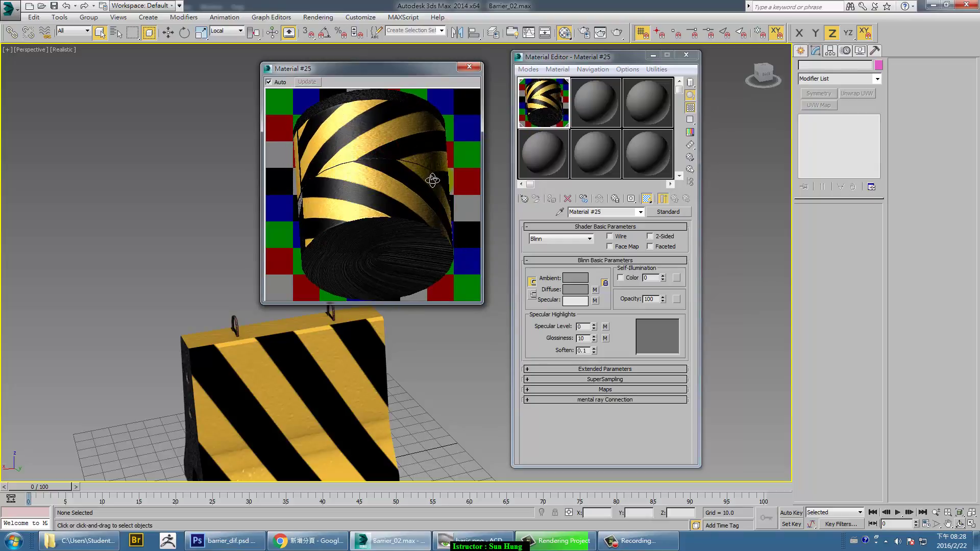
{"action": "left_click", "coordinate": [542, 129]}
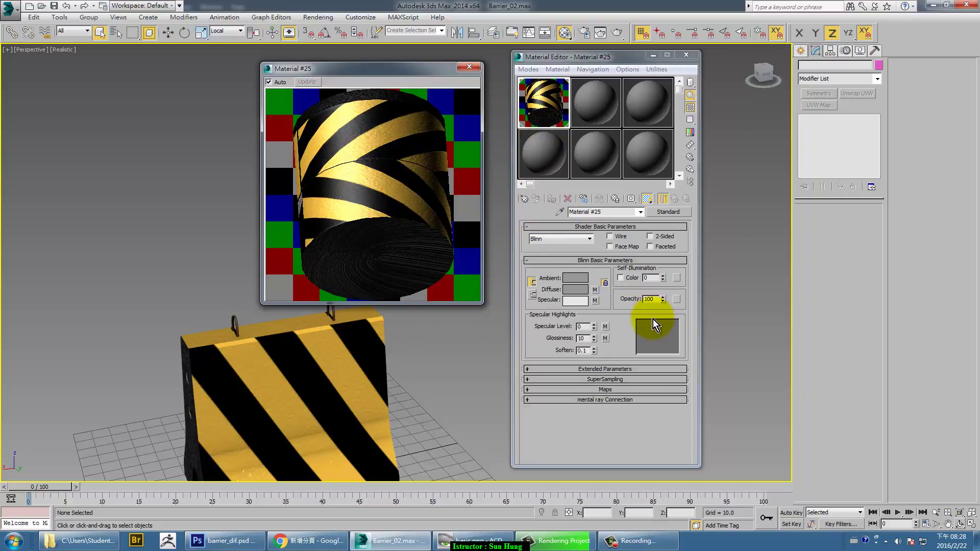
Return to Slate, move Map #5 and Map #4 left, and show Map #3's output settings
{"action": "left_click", "coordinate": [526, 70]}
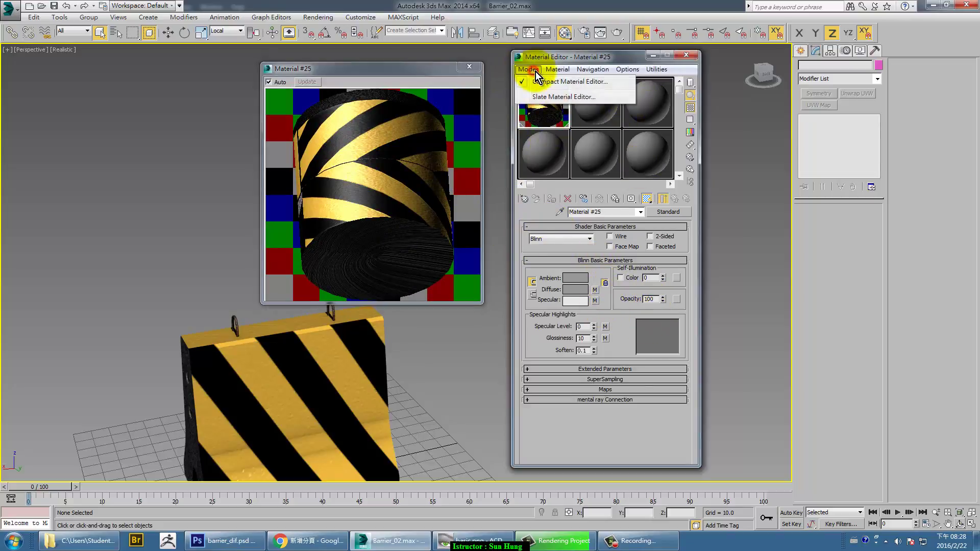
{"action": "left_click", "coordinate": [540, 96]}
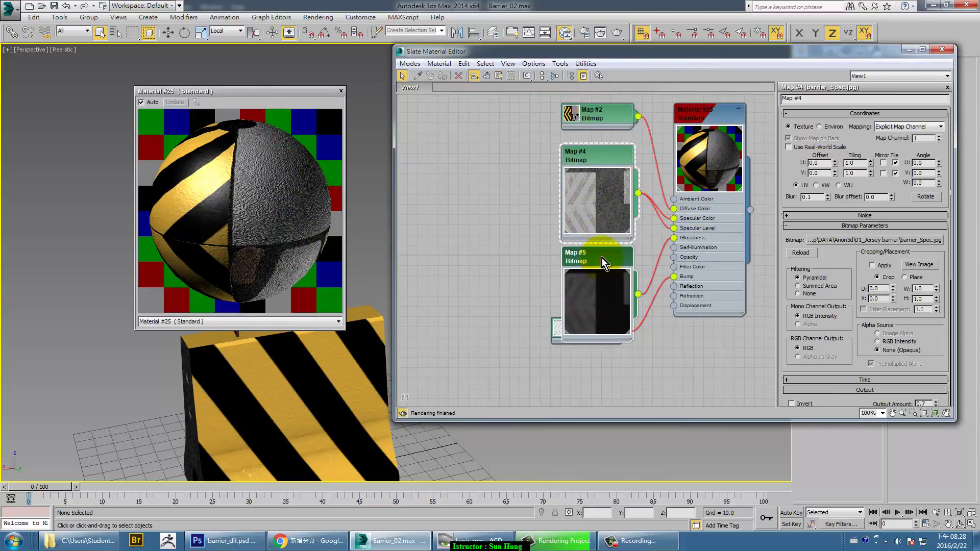
{"action": "left_click_drag", "start_coordinate": [602, 258], "coordinate": [482, 231]}
{"action": "left_click_drag", "start_coordinate": [593, 151], "coordinate": [552, 142]}
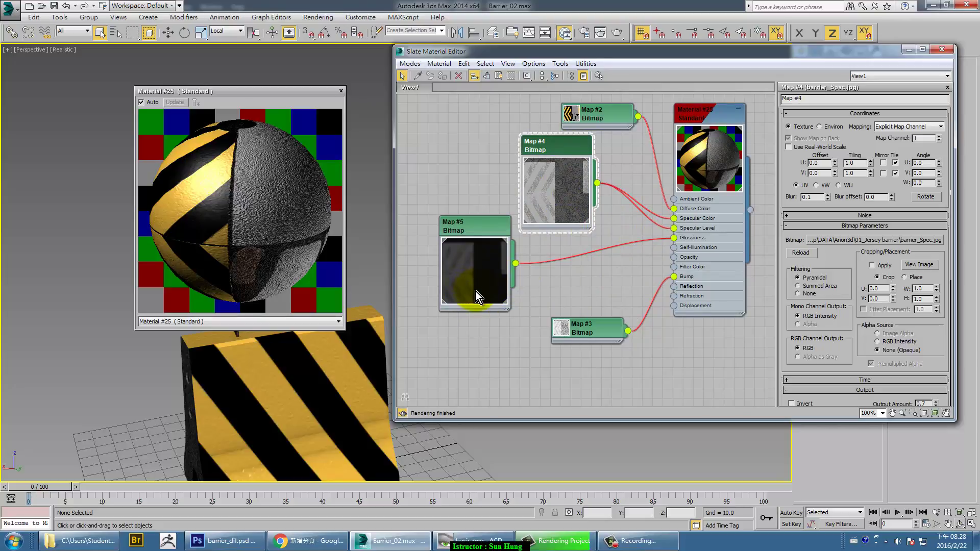
{"action": "left_click", "coordinate": [598, 327]}
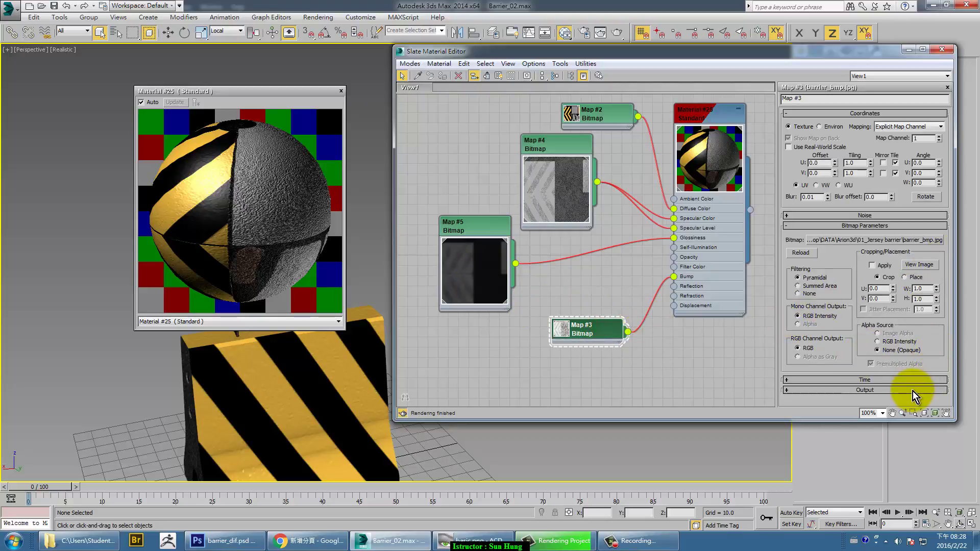
{"action": "left_click", "coordinate": [912, 391]}
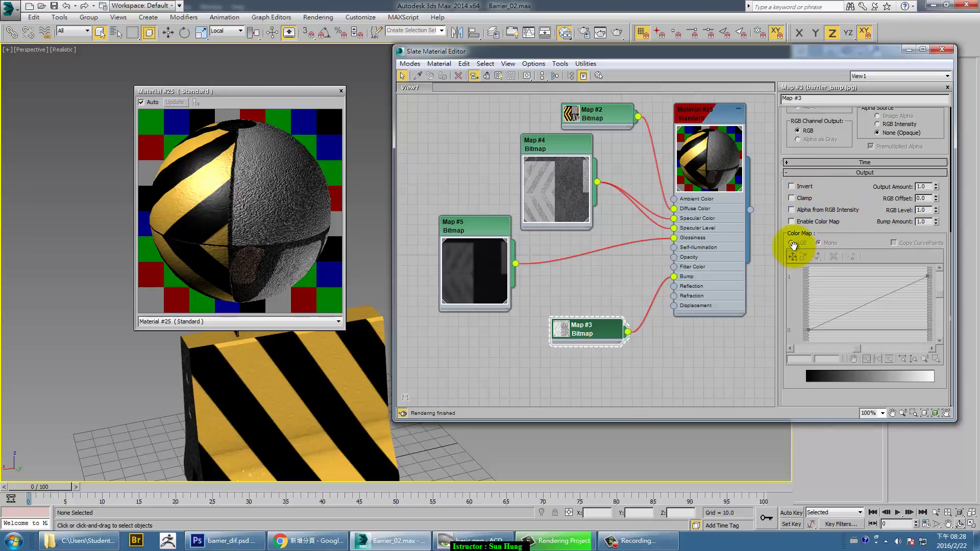
Adjust values in Map #3's Output rollout and collapse Map #4's preview thumbnail
{"action": "left_click_drag", "start_coordinate": [834, 187], "coordinate": [833, 184]}
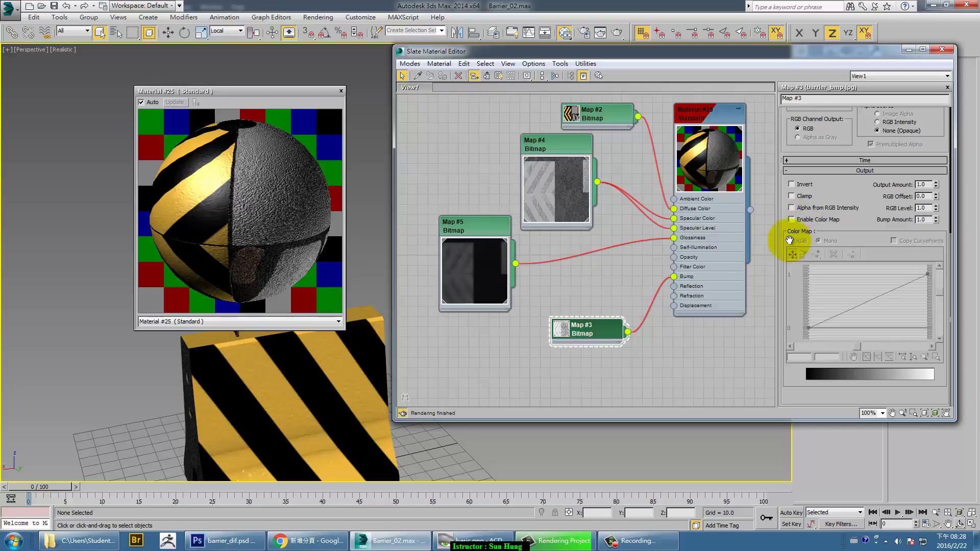
{"action": "left_click_drag", "start_coordinate": [838, 191], "coordinate": [838, 191]}
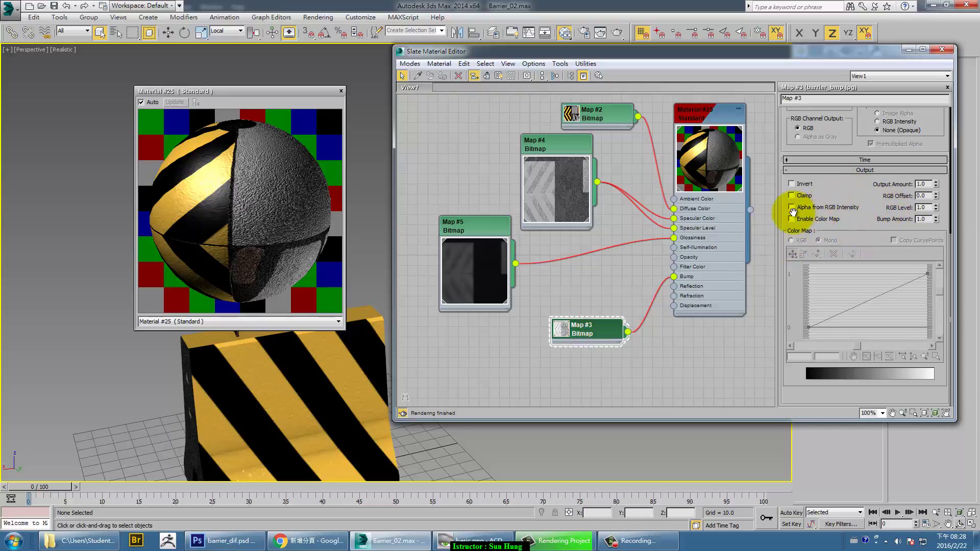
{"action": "left_click", "coordinate": [852, 234]}
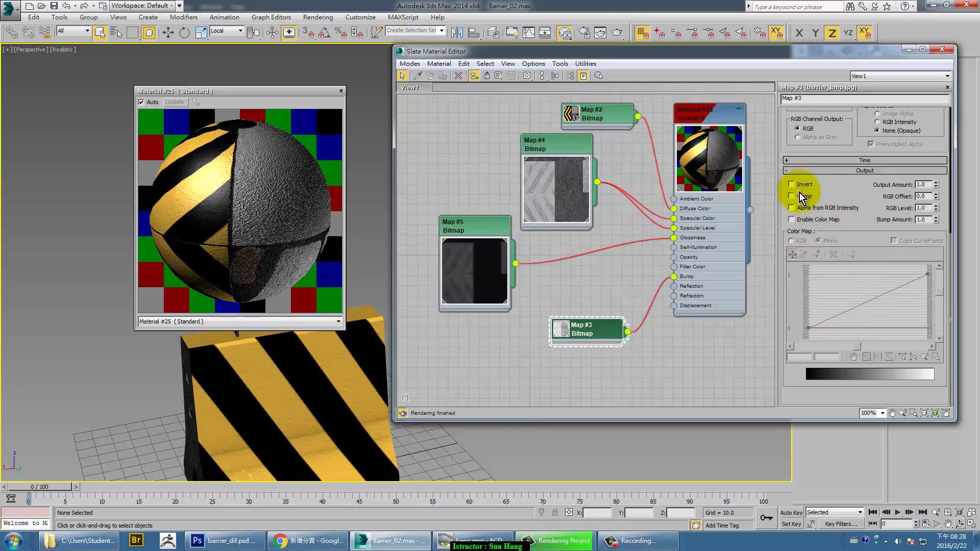
{"action": "mouse_move", "coordinate": [846, 175]}
{"action": "left_mouse_down"}
{"action": "mouse_move", "coordinate": [847, 276]}
{"action": "mouse_move", "coordinate": [846, 175]}
{"action": "left_mouse_up"}
{"action": "left_click", "coordinate": [563, 171]}
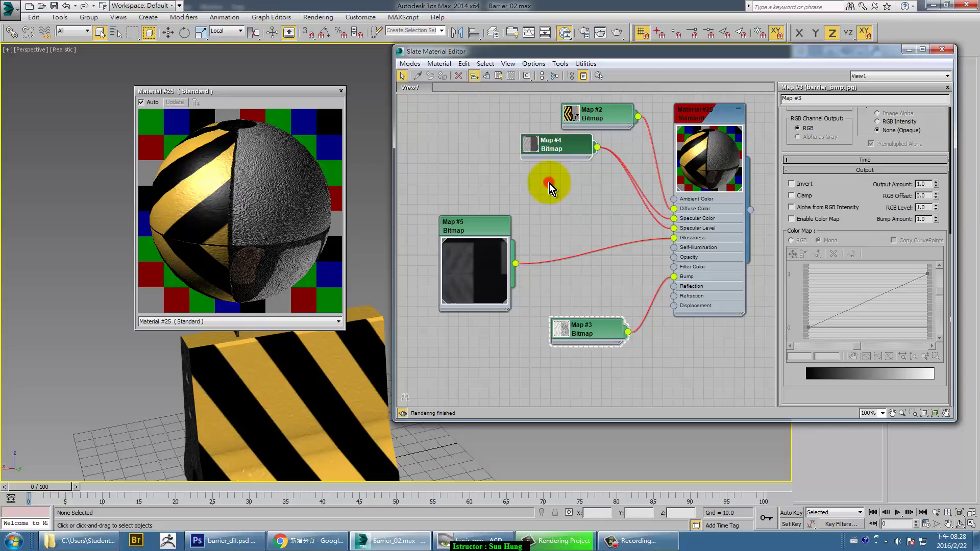
{"action": "double_click", "coordinate": [554, 145]}
{"action": "left_click_drag", "start_coordinate": [850, 265], "coordinate": [849, 77]}
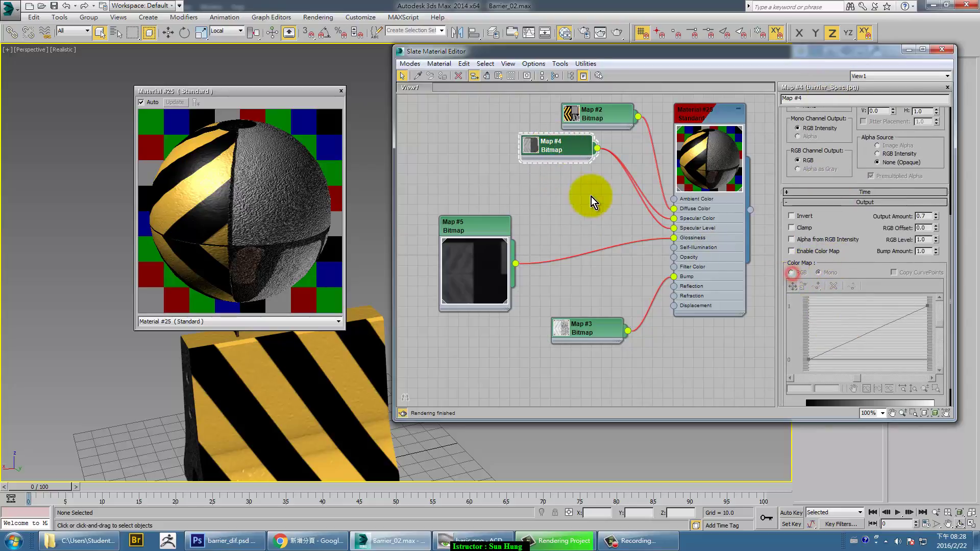
Reopen Map #3's settings, check Enable Color Map, and set the curve to Mono
{"action": "double_click", "coordinate": [586, 333]}
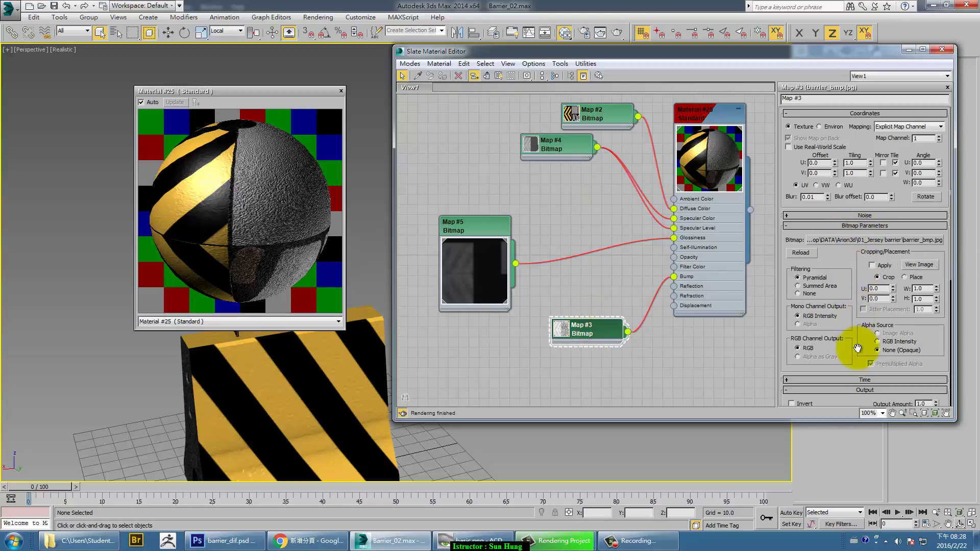
{"action": "left_click_drag", "start_coordinate": [859, 341], "coordinate": [790, 208]}
{"action": "left_click", "coordinate": [799, 221]}
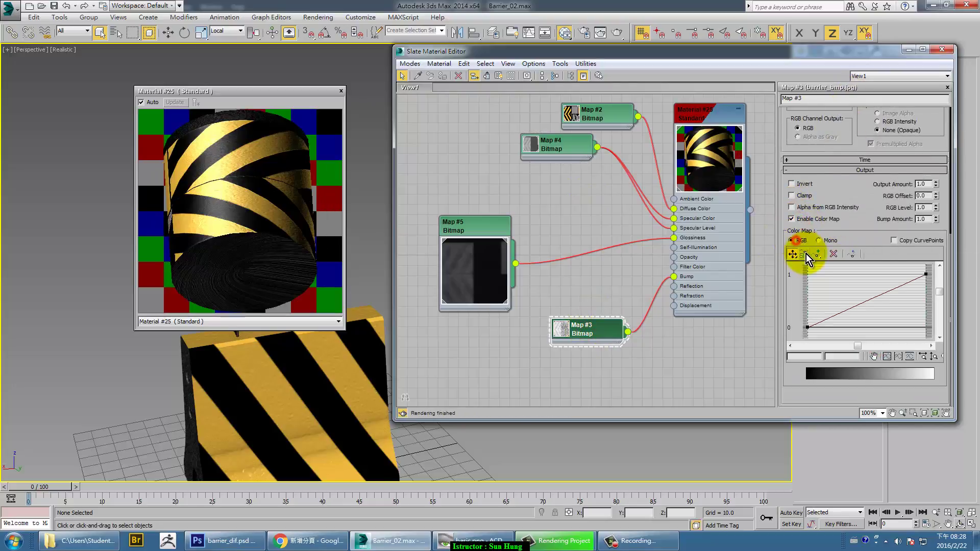
{"action": "left_click", "coordinate": [829, 241]}
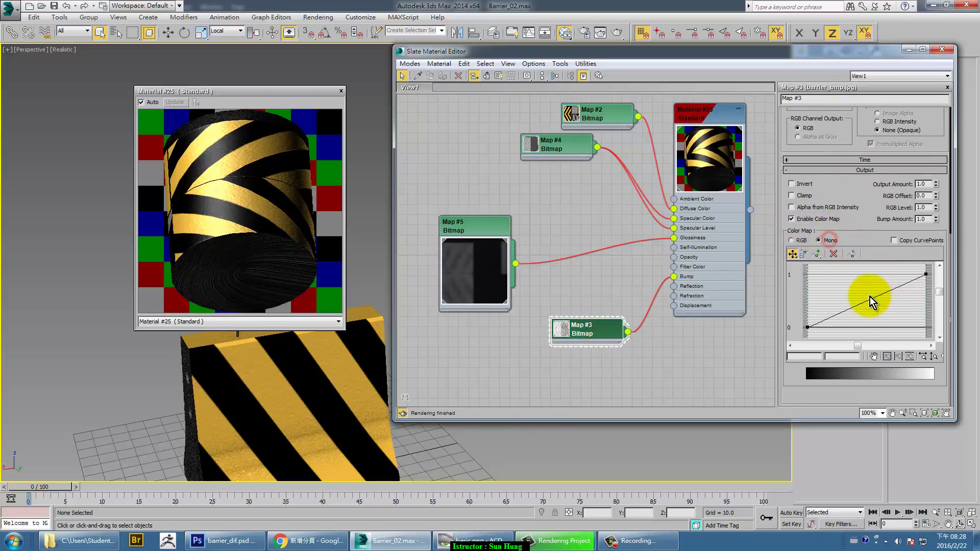
Add two points to Map #3's mono color-map curve
{"action": "left_click", "coordinate": [576, 340]}
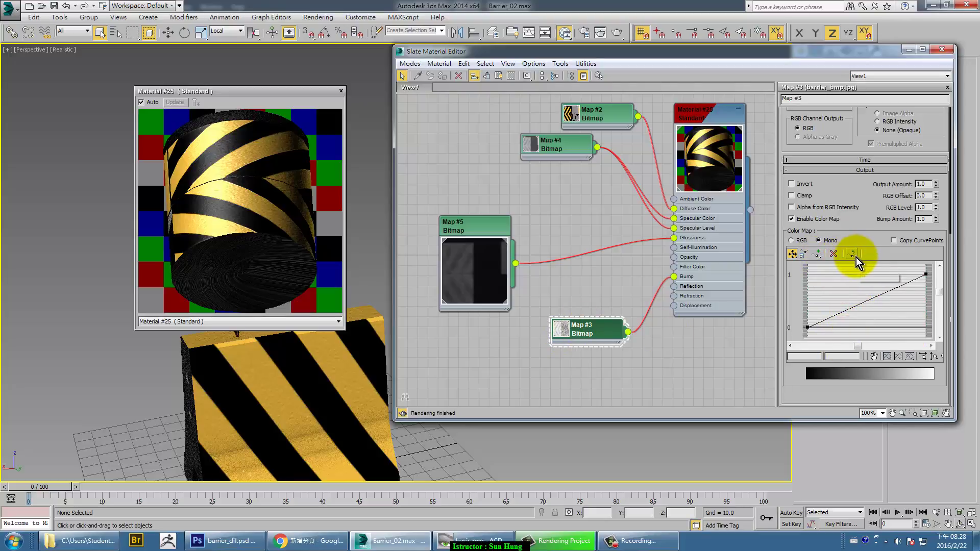
{"action": "left_click", "coordinate": [817, 255]}
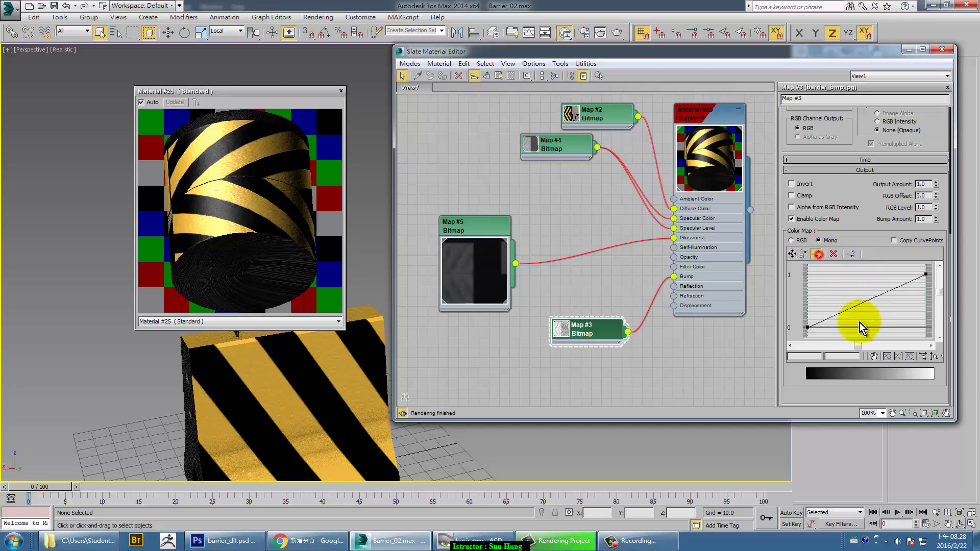
{"action": "left_click", "coordinate": [845, 309]}
{"action": "left_click", "coordinate": [887, 292]}
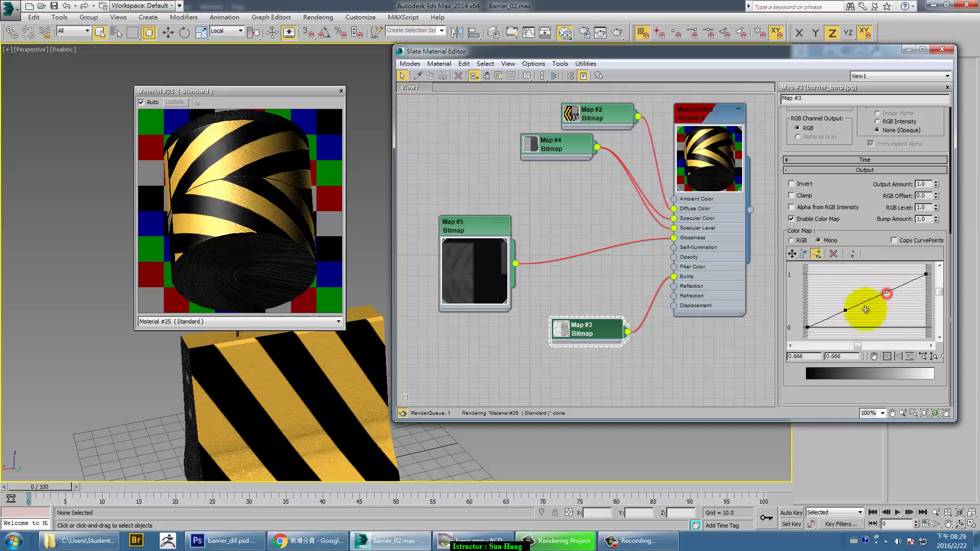
Move the points so the curve stays at 0, rises steeply, and holds at 1 from about 0.8
{"action": "left_click", "coordinate": [792, 254]}
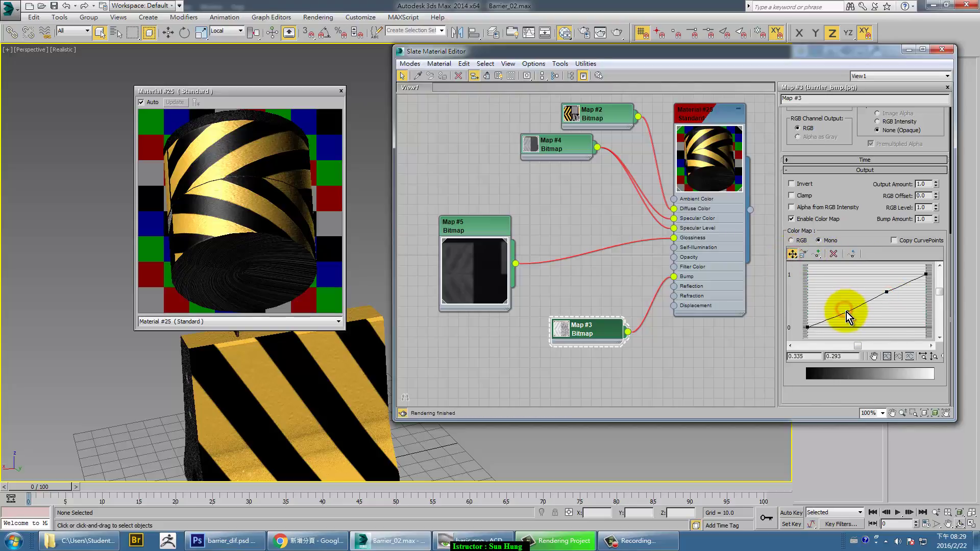
{"action": "left_click_drag", "start_coordinate": [845, 310], "coordinate": [854, 329]}
{"action": "left_click_drag", "start_coordinate": [887, 292], "coordinate": [881, 274]}
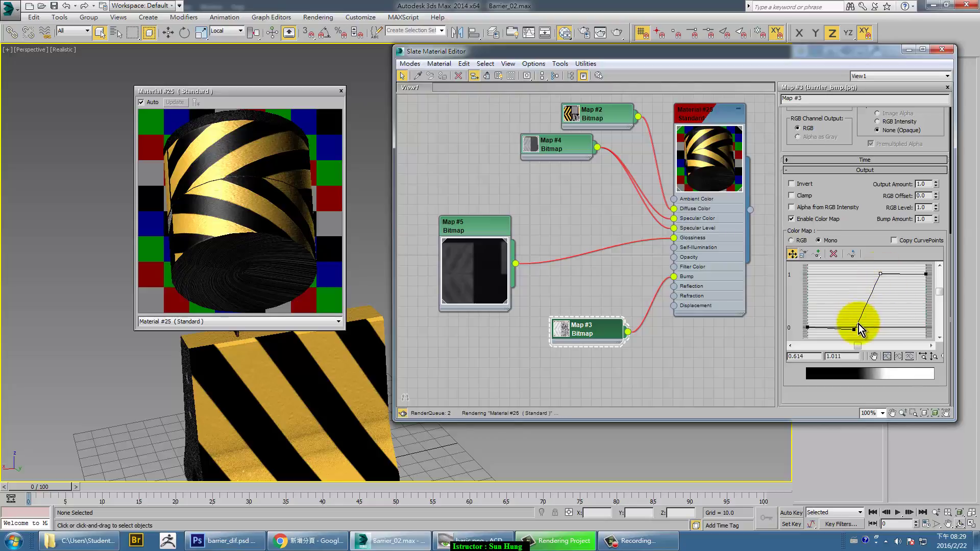
{"action": "left_click_drag", "start_coordinate": [853, 329], "coordinate": [830, 328]}
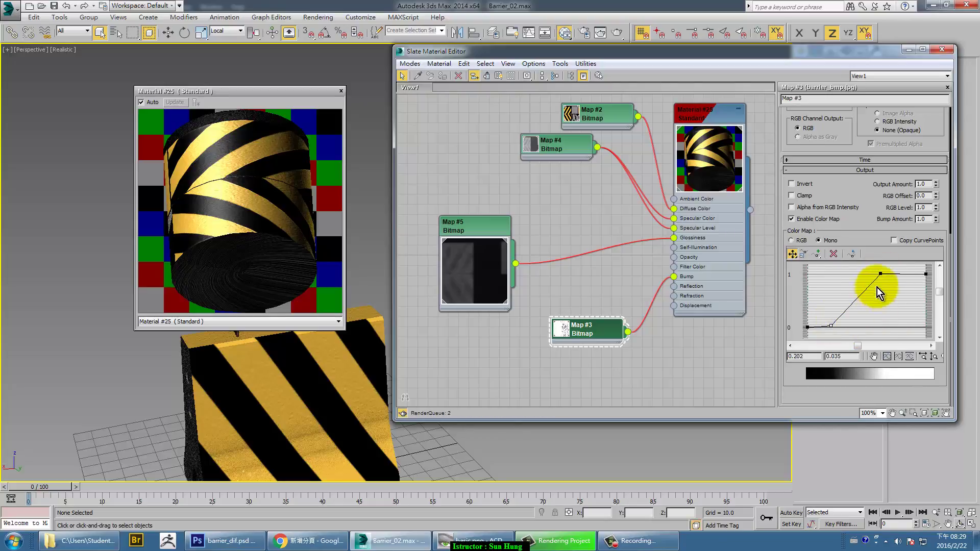
{"action": "left_click_drag", "start_coordinate": [880, 275], "coordinate": [902, 274]}
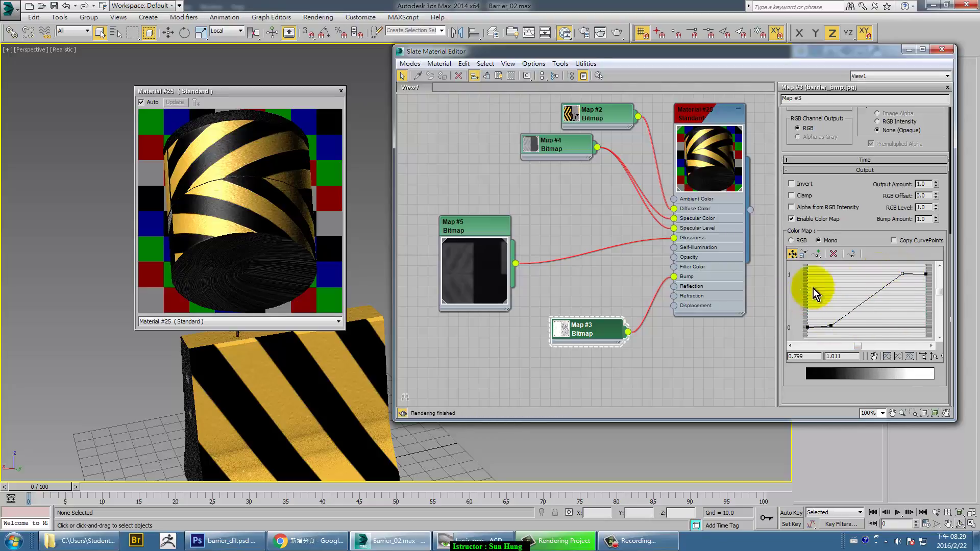
Expand Map #3's thumbnail, update Material #25's preview, and switch to the Compact Material Editor
{"action": "double_click", "coordinate": [567, 329]}
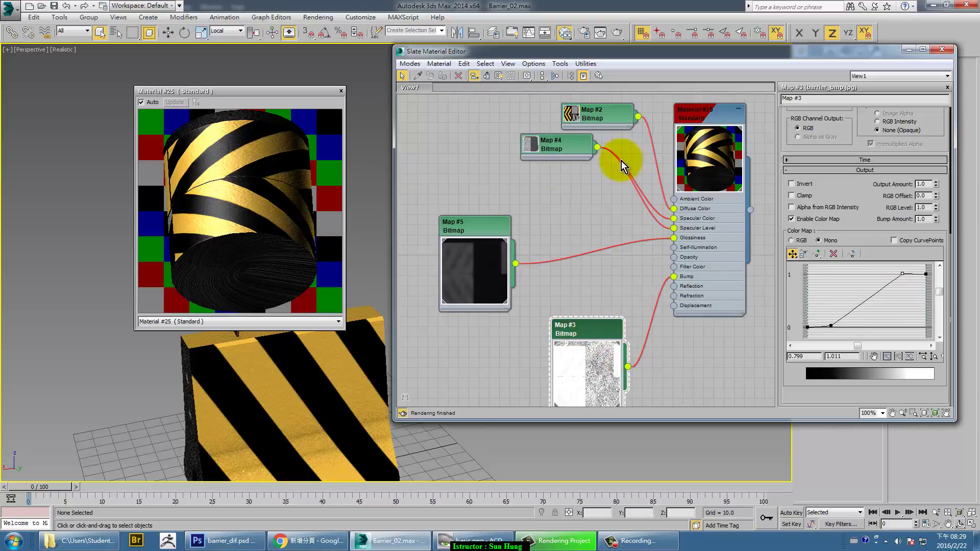
{"action": "right_click", "coordinate": [716, 161]}
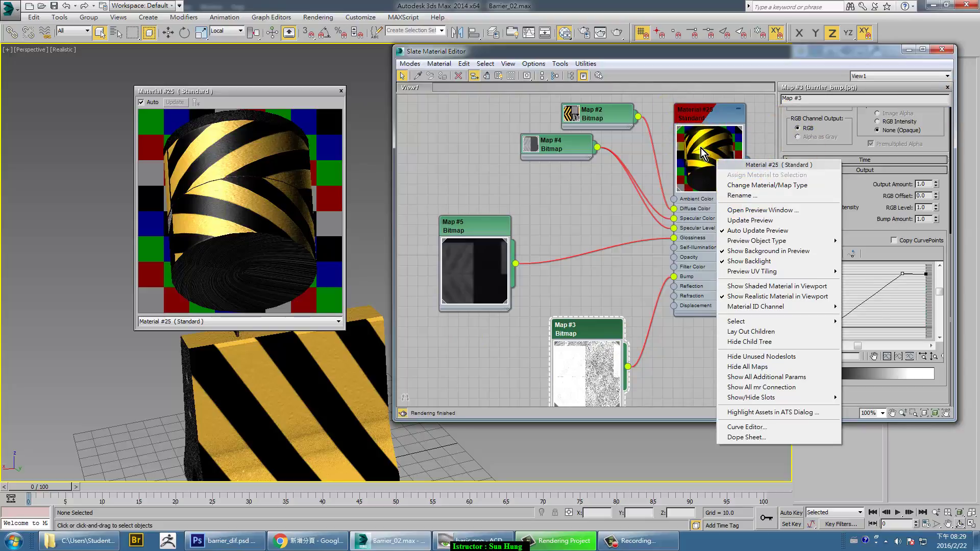
{"action": "left_click", "coordinate": [752, 220]}
{"action": "right_click", "coordinate": [720, 169]}
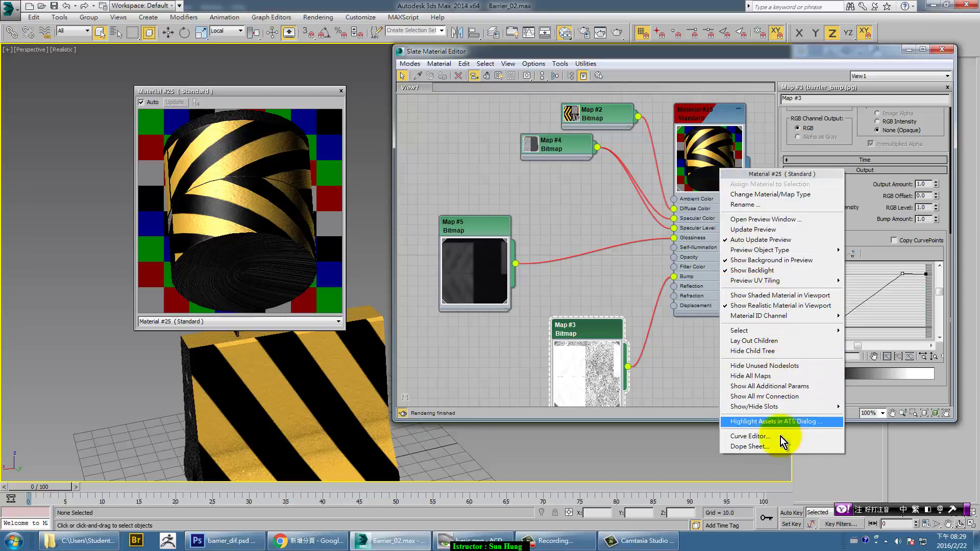
{"action": "left_click", "coordinate": [613, 290]}
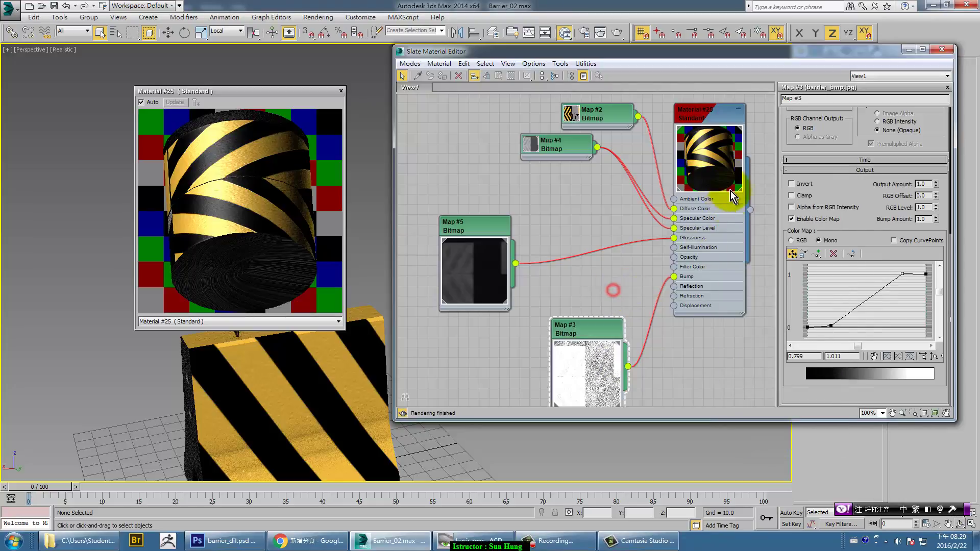
{"action": "left_click", "coordinate": [410, 63]}
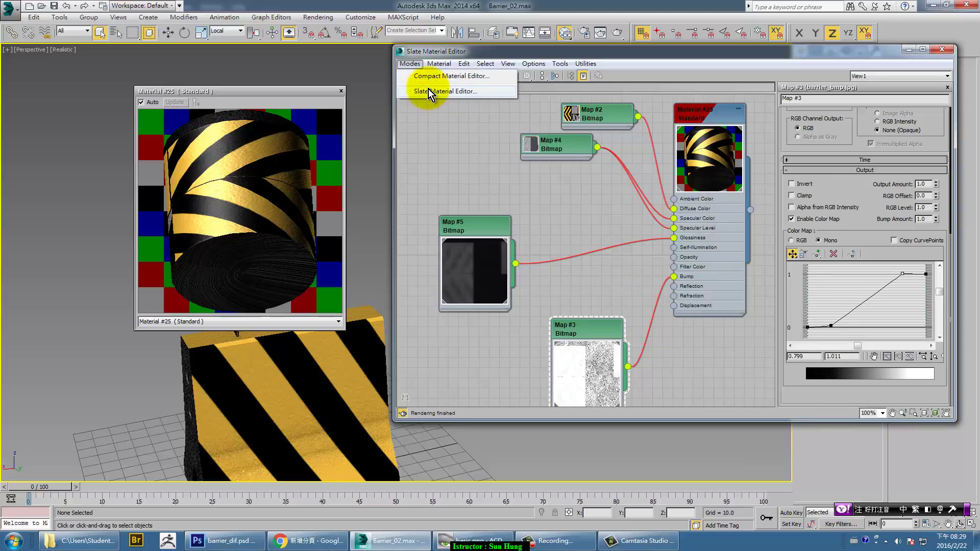
{"action": "left_click", "coordinate": [428, 91]}
Preview the material on a rotated sphere, then return to the Slate Material Editor
{"action": "left_click", "coordinate": [409, 64]}
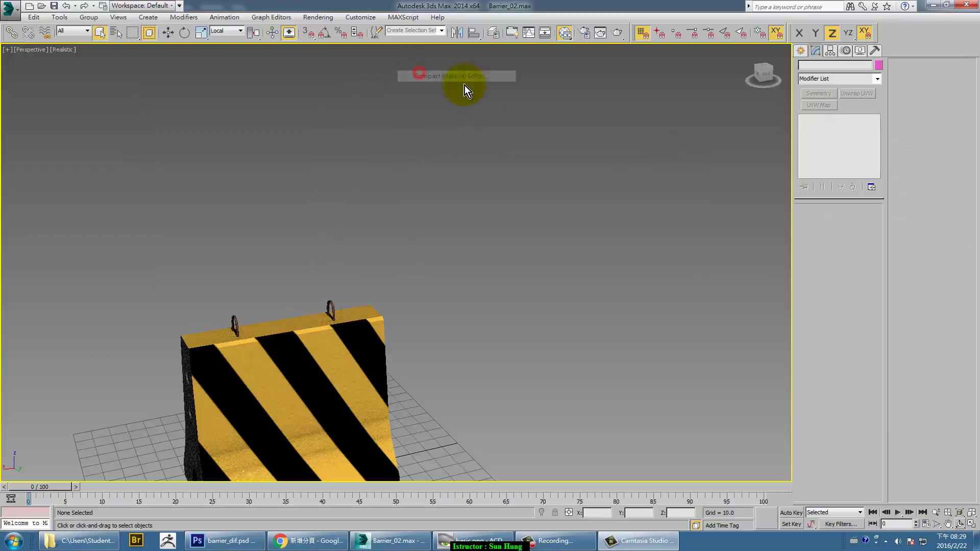
{"action": "left_click_drag", "start_coordinate": [690, 82], "coordinate": [706, 87]}
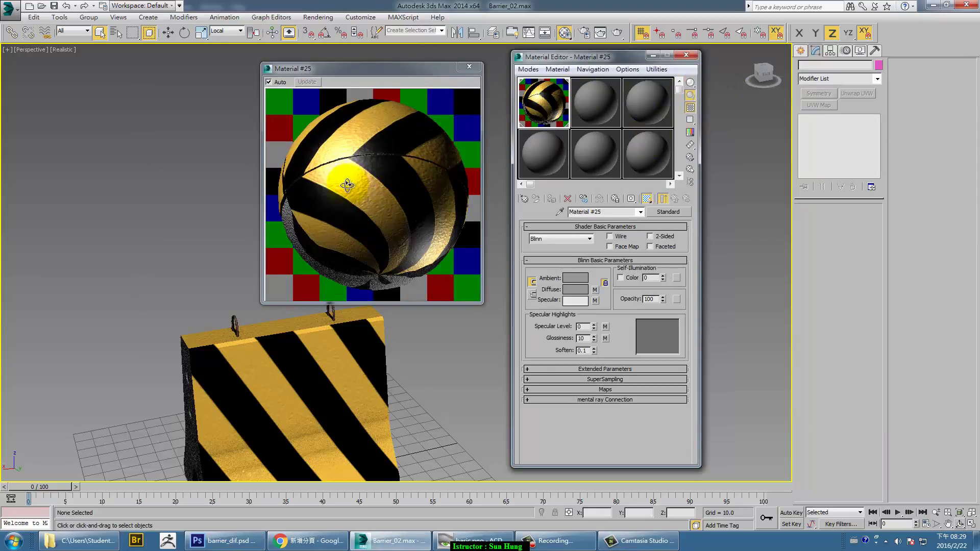
{"action": "mouse_move", "coordinate": [346, 185]}
{"action": "left_mouse_down"}
{"action": "mouse_move", "coordinate": [388, 153]}
{"action": "mouse_move", "coordinate": [364, 149]}
{"action": "mouse_move", "coordinate": [396, 192]}
{"action": "mouse_move", "coordinate": [351, 171]}
{"action": "mouse_move", "coordinate": [620, 116]}
{"action": "left_mouse_up"}
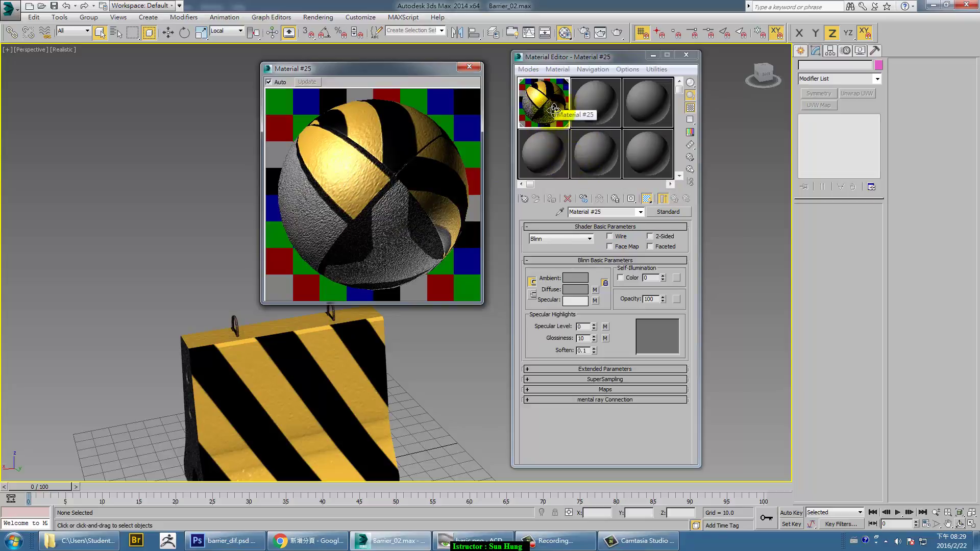
{"action": "left_click", "coordinate": [528, 70]}
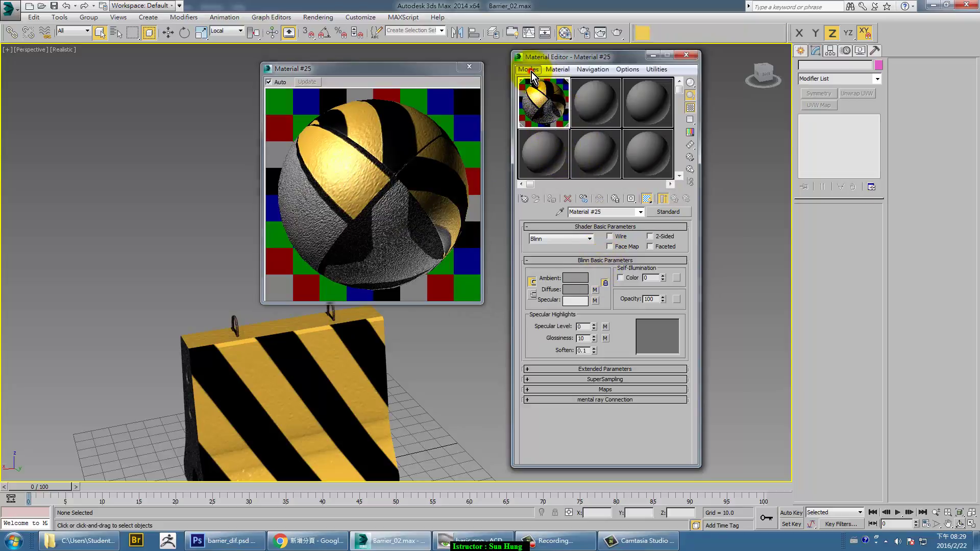
{"action": "left_click", "coordinate": [548, 97]}
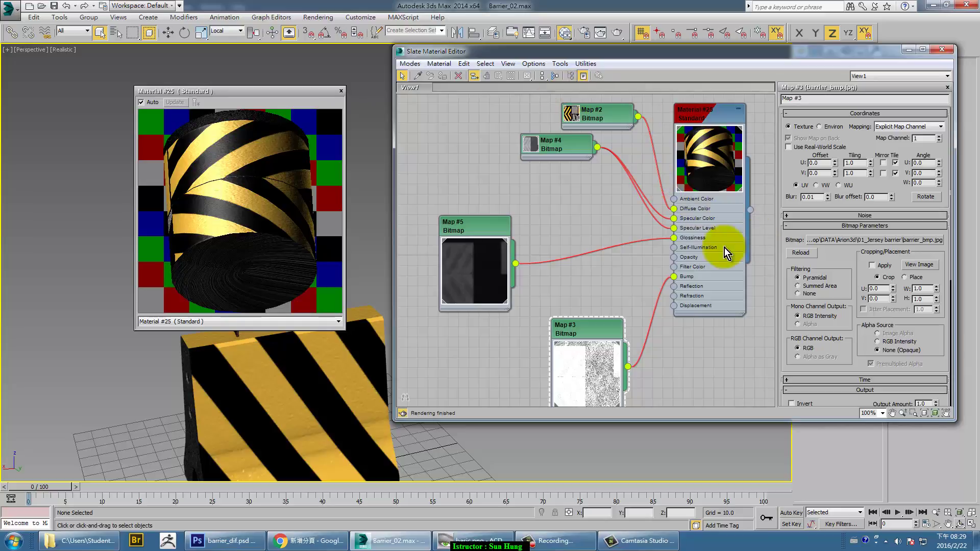
Create a Standard material node, Material #27, and position it beside Map #4
{"action": "scroll", "coordinate": [567, 216], "scroll_direction": "up", "scroll_amount": 2}
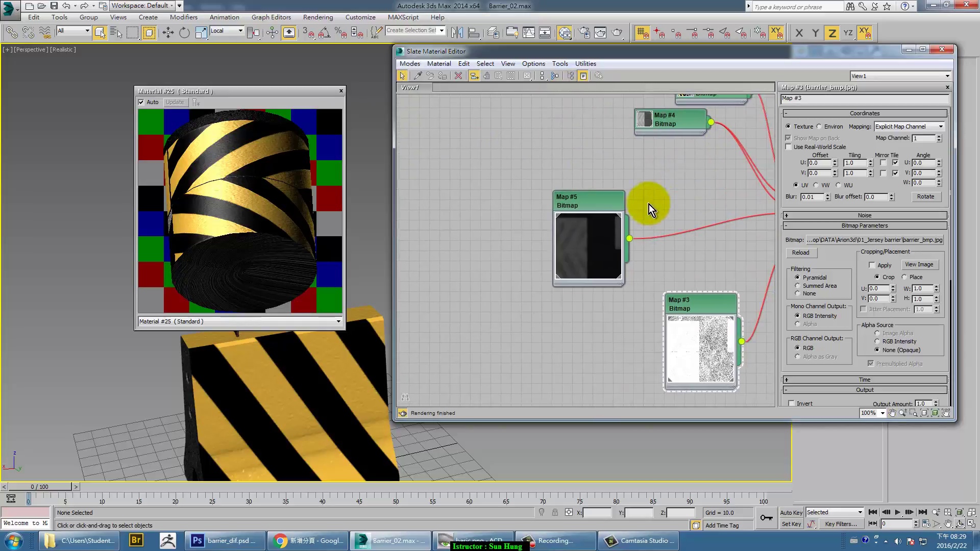
{"action": "scroll", "coordinate": [648, 204], "scroll_direction": "down", "scroll_amount": 2}
{"action": "middle_click_drag", "start_coordinate": [493, 212], "coordinate": [582, 176]}
{"action": "right_click", "coordinate": [559, 153]}
{"action": "mouse_move", "coordinate": [588, 158]}
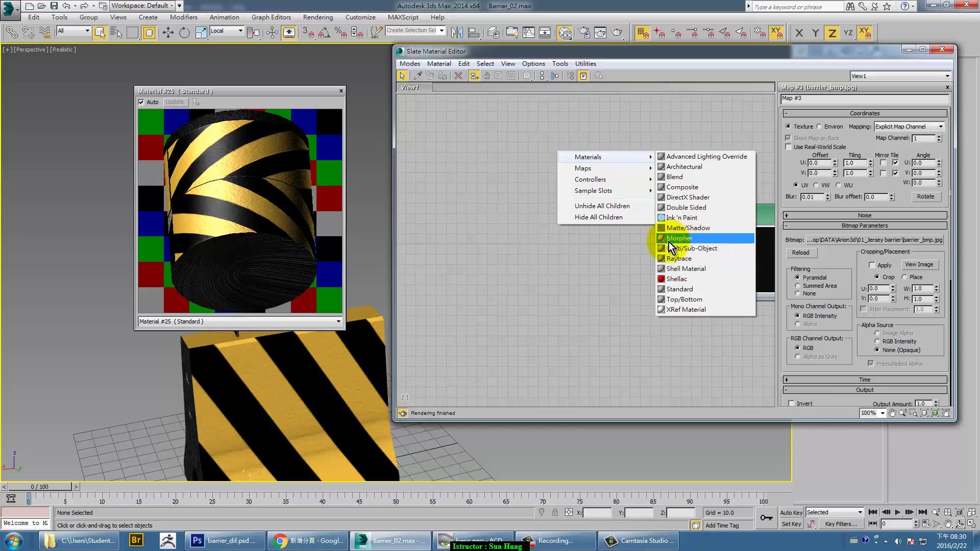
{"action": "left_click", "coordinate": [672, 289]}
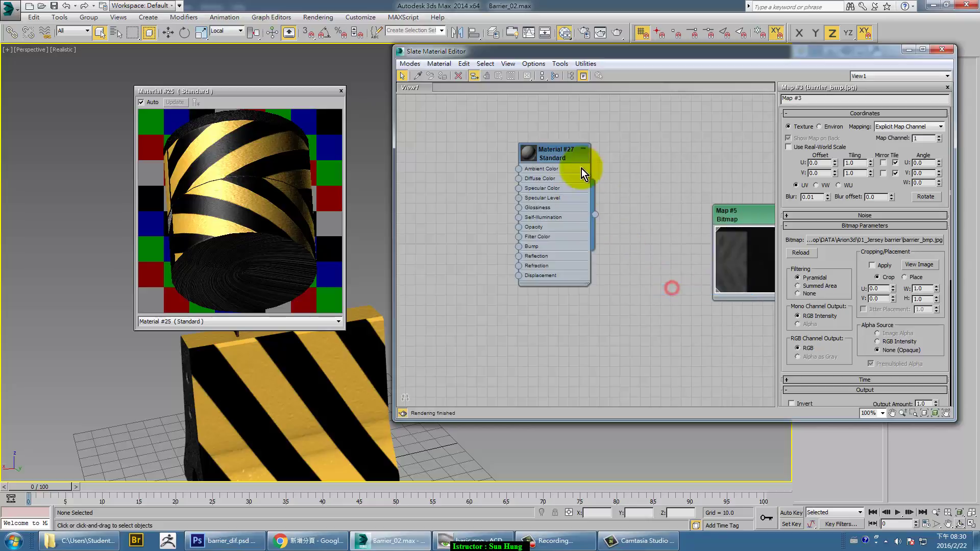
{"action": "left_click_drag", "start_coordinate": [559, 155], "coordinate": [560, 124]}
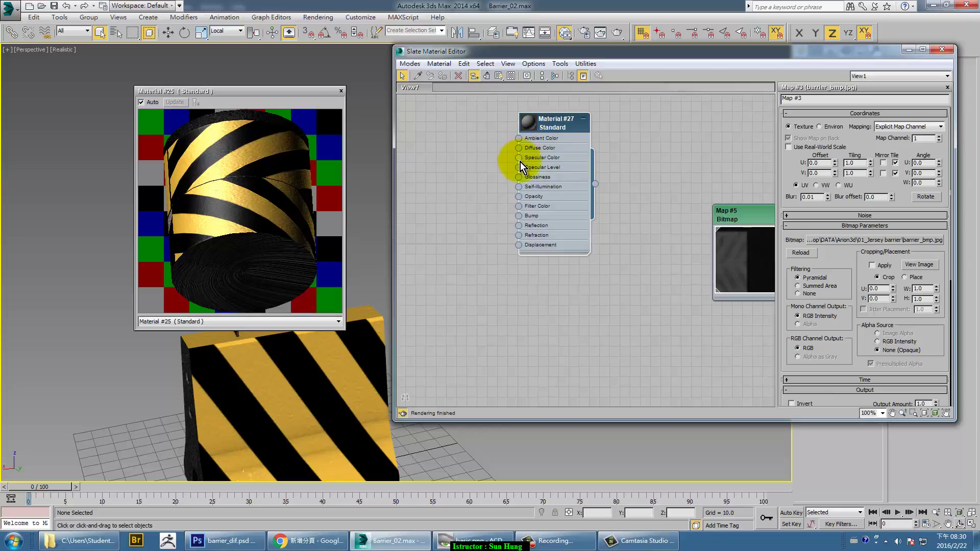
{"action": "mouse_move", "coordinate": [544, 172]}
{"action": "middle_mouse_down"}
{"action": "mouse_move", "coordinate": [461, 164]}
{"action": "mouse_move", "coordinate": [598, 234]}
{"action": "middle_mouse_up"}
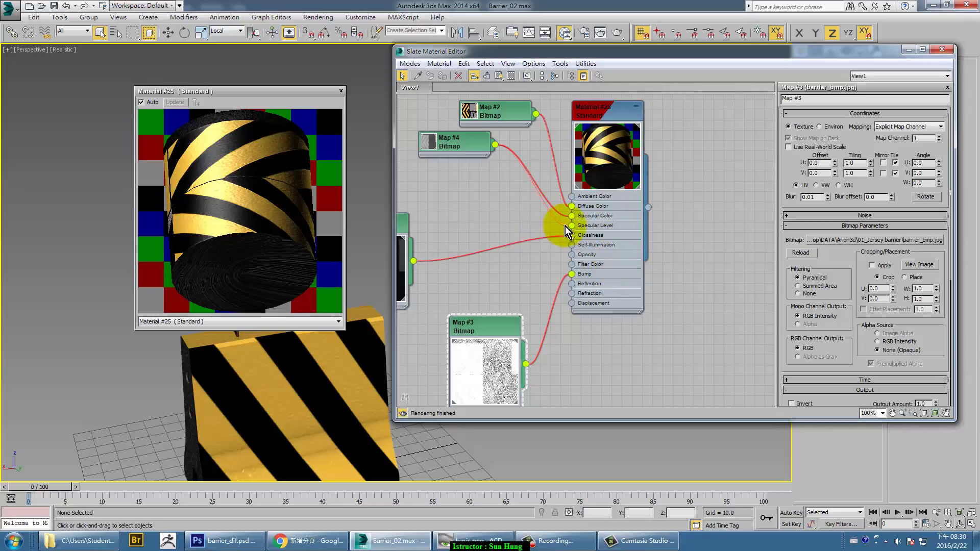
Connect Map #4 to Material #25's Specular Level socket, then delete the unused Material #27 node
{"action": "left_click_drag", "start_coordinate": [565, 226], "coordinate": [566, 226]}
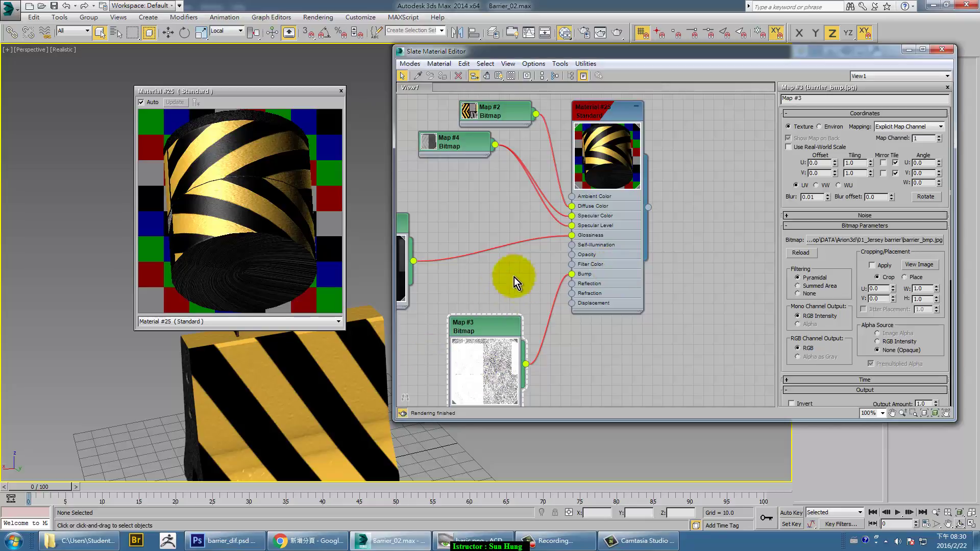
{"action": "middle_click_drag", "start_coordinate": [475, 248], "coordinate": [739, 257]}
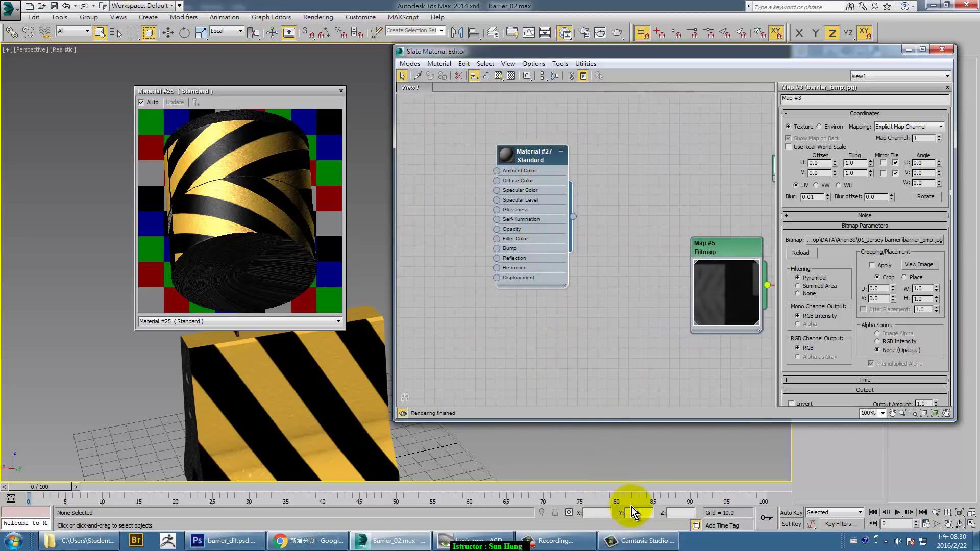
{"action": "left_click", "coordinate": [540, 158]}
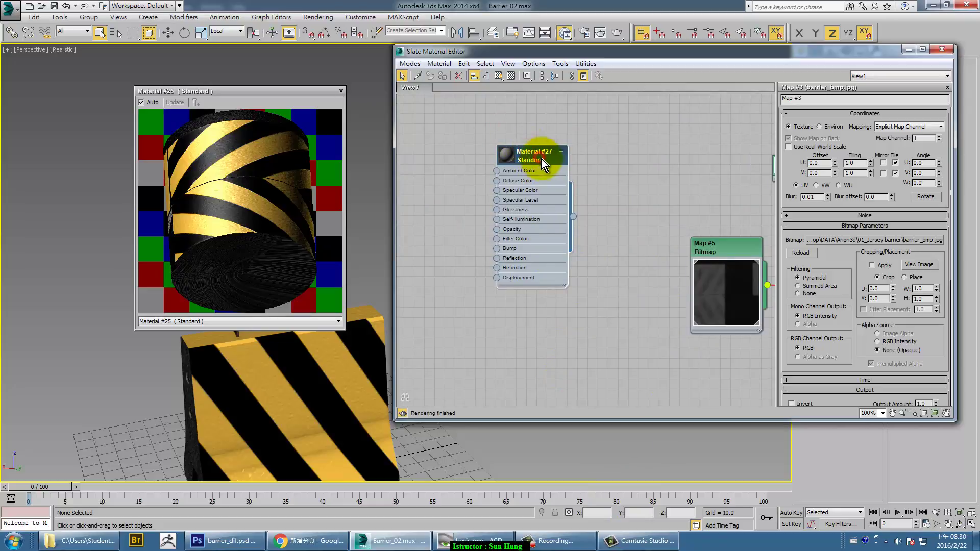
{"action": "key", "text": "Delete"}
{"action": "mouse_move", "coordinate": [665, 220]}
{"action": "middle_mouse_down"}
{"action": "mouse_move", "coordinate": [566, 200]}
{"action": "mouse_move", "coordinate": [436, 200]}
{"action": "middle_mouse_up"}
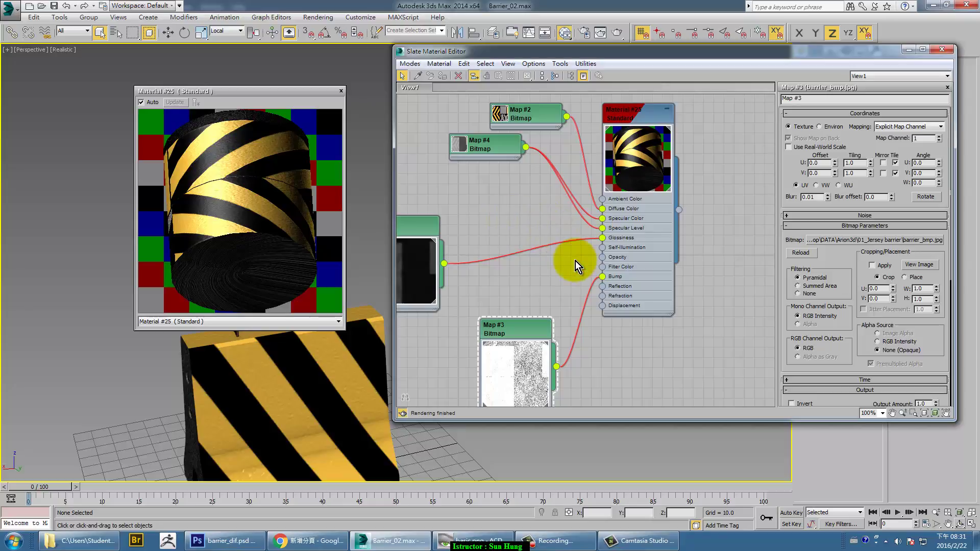
Move Map #4 and Map #2 down-left and Map #3 up closer to Material #25
{"action": "middle_click_drag", "start_coordinate": [568, 276], "coordinate": [627, 270]}
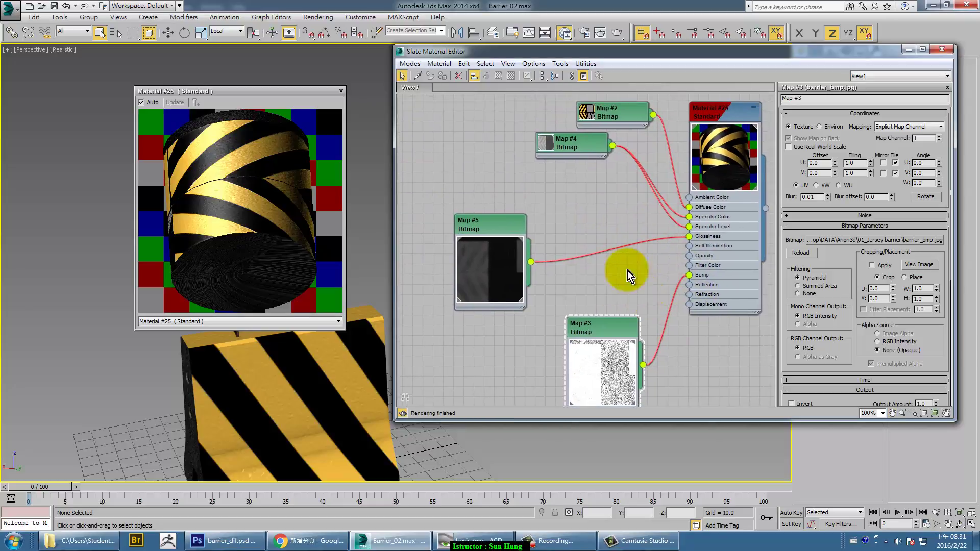
{"action": "left_click_drag", "start_coordinate": [575, 149], "coordinate": [554, 189]}
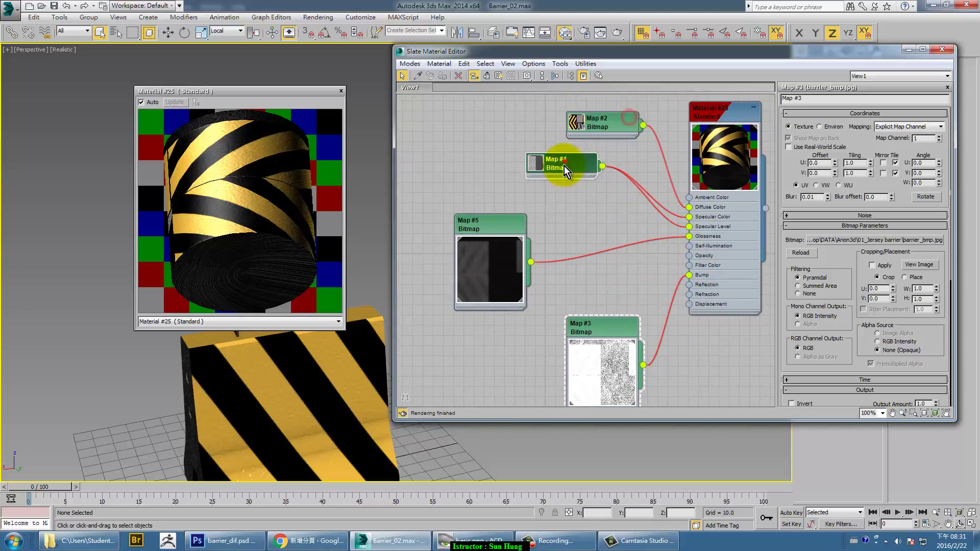
{"action": "left_click_drag", "start_coordinate": [632, 117], "coordinate": [611, 128]}
{"action": "left_click", "coordinate": [559, 195]}
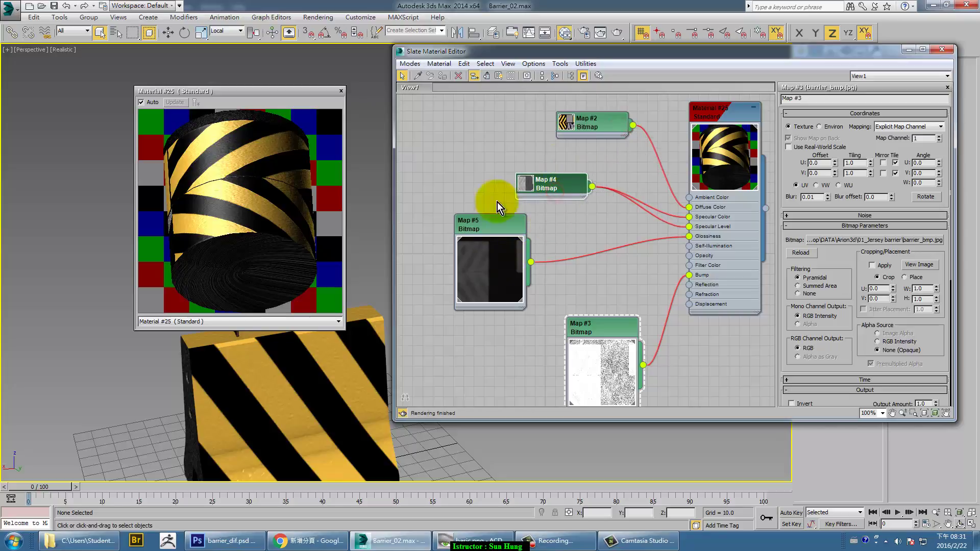
{"action": "left_click_drag", "start_coordinate": [619, 335], "coordinate": [619, 294]}
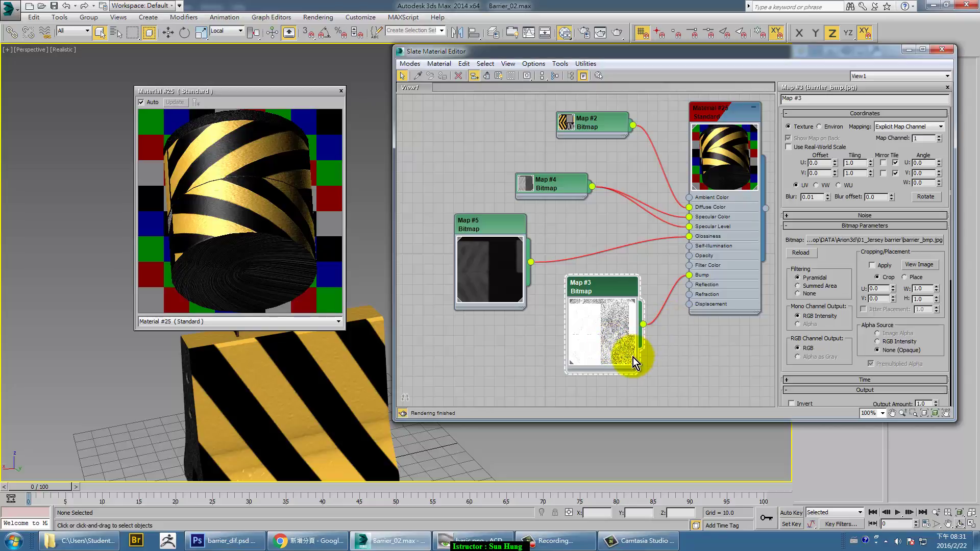
Switch to barrier_dif.psd in Photoshop and view the Filter menu without applying anything
{"action": "left_click", "coordinate": [237, 541]}
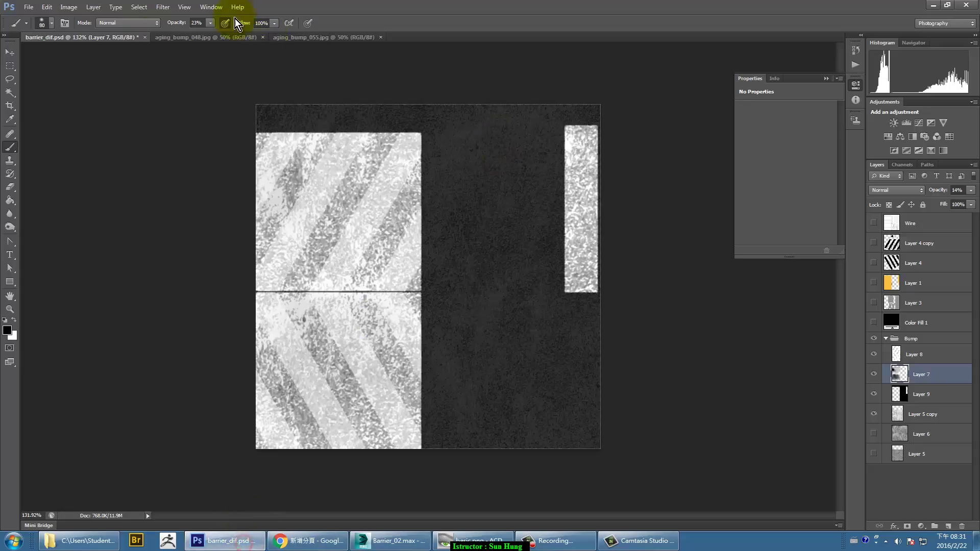
{"action": "left_click", "coordinate": [155, 11]}
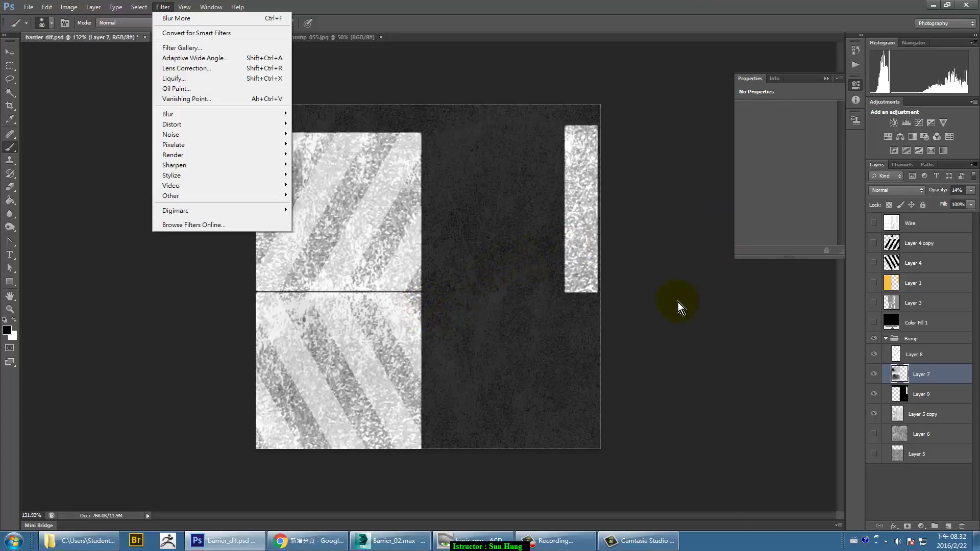
{"action": "left_click", "coordinate": [676, 409]}
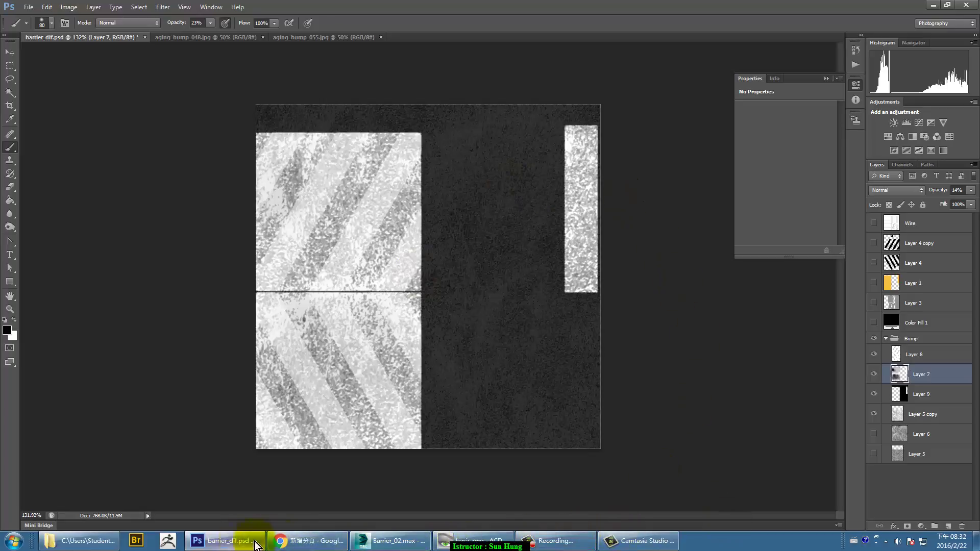
Back in 3ds Max, enlarge Map #2's texture preview and move it above Map #4
{"action": "left_click", "coordinate": [396, 541]}
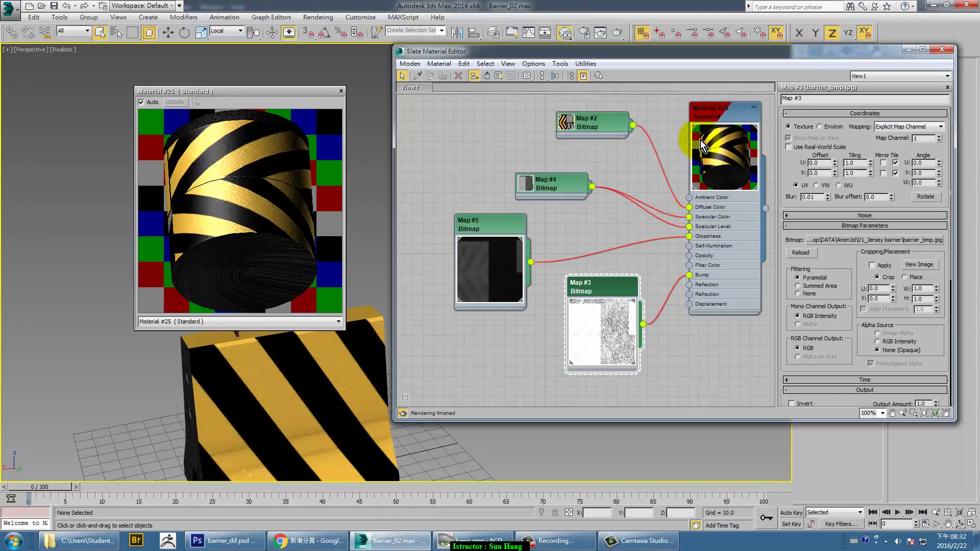
{"action": "middle_click_drag", "start_coordinate": [699, 120], "coordinate": [687, 121]}
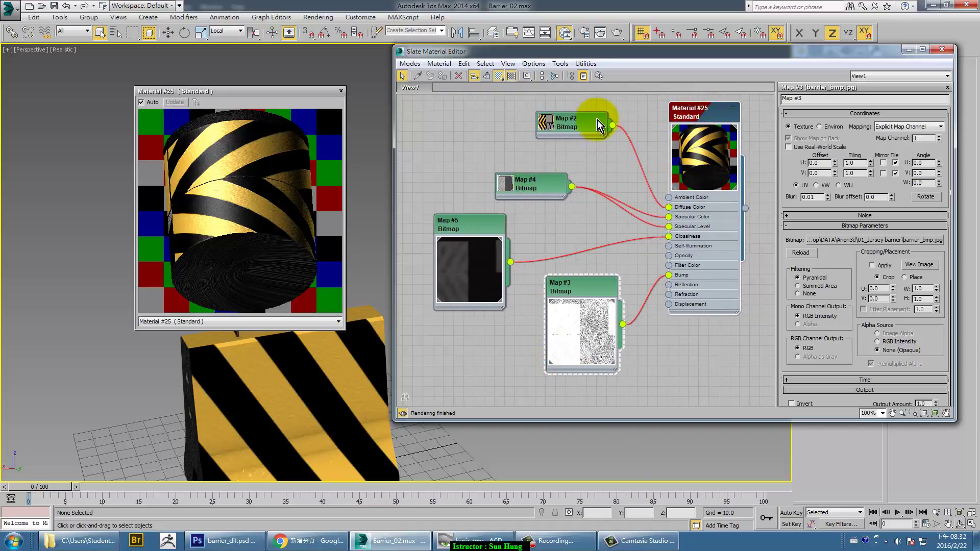
{"action": "double_click", "coordinate": [552, 120]}
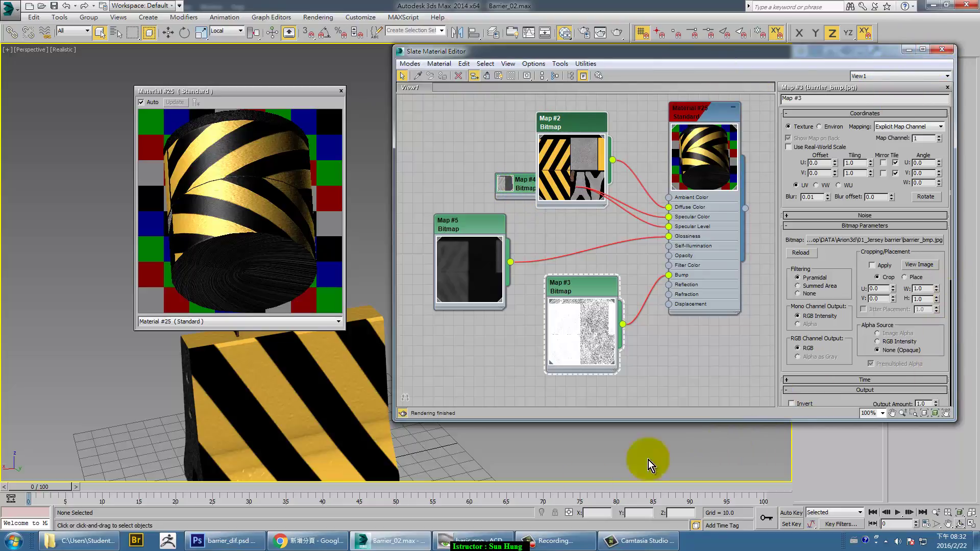
{"action": "left_click", "coordinate": [551, 541]}
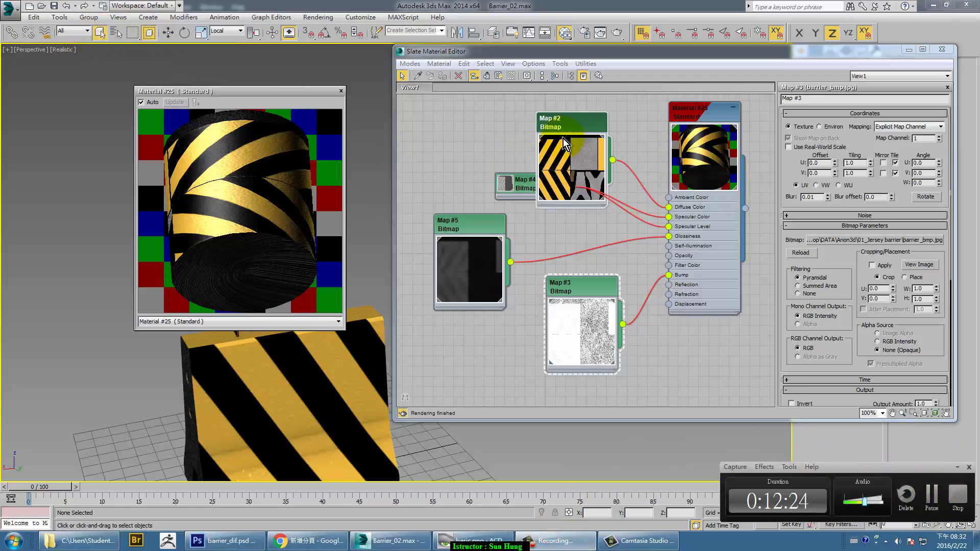
{"action": "left_click_drag", "start_coordinate": [578, 126], "coordinate": [618, 106]}
{"action": "left_click_drag", "start_coordinate": [550, 185], "coordinate": [540, 188]}
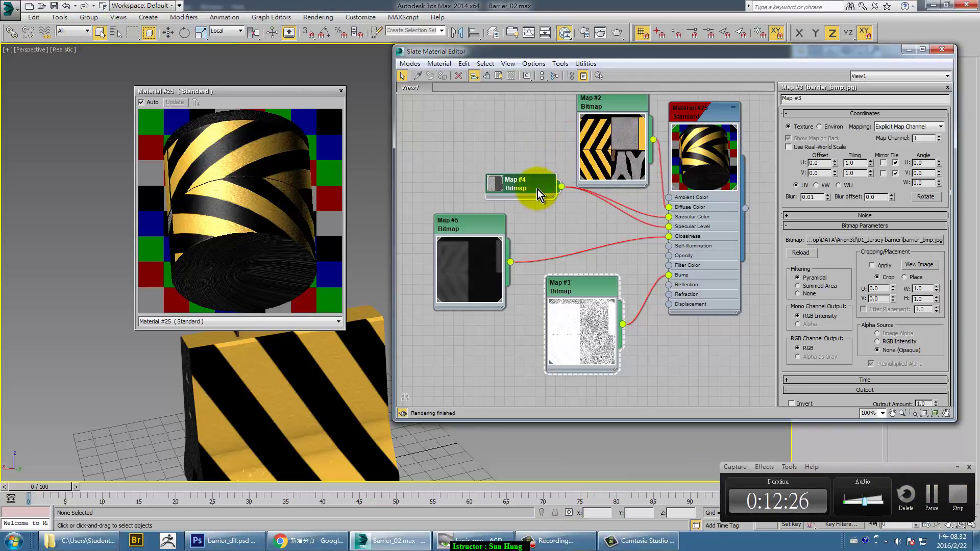
{"action": "left_click", "coordinate": [59, 17]}
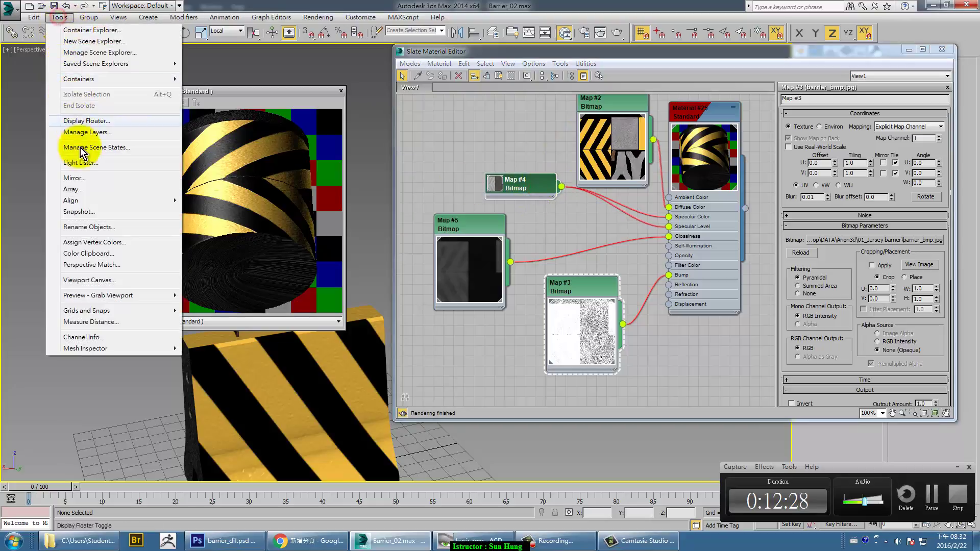